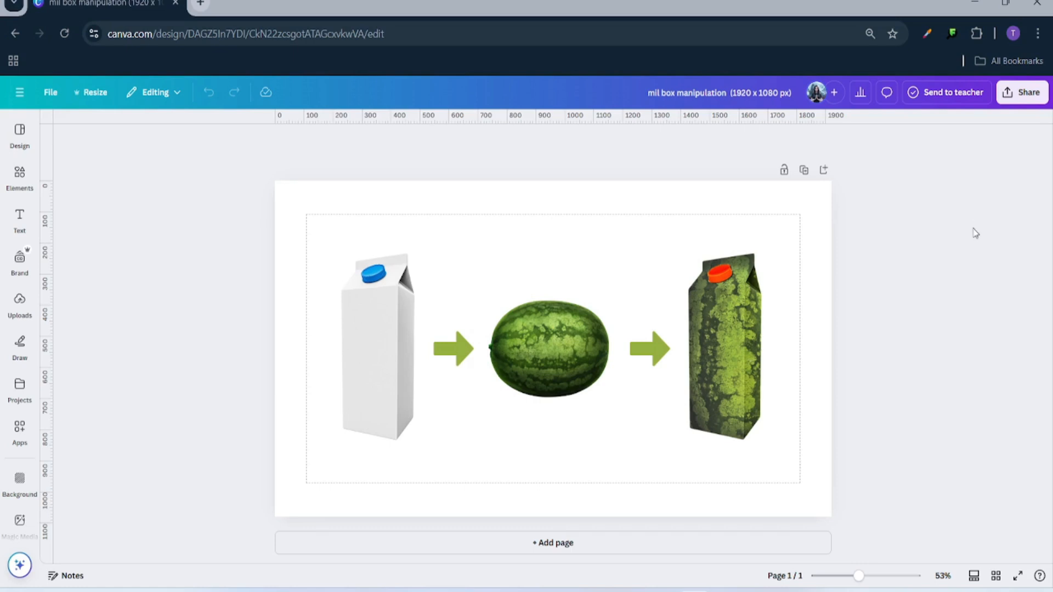
- Add a blank second page after the milk-carton-to-watermelon example page
left_click(553, 229)
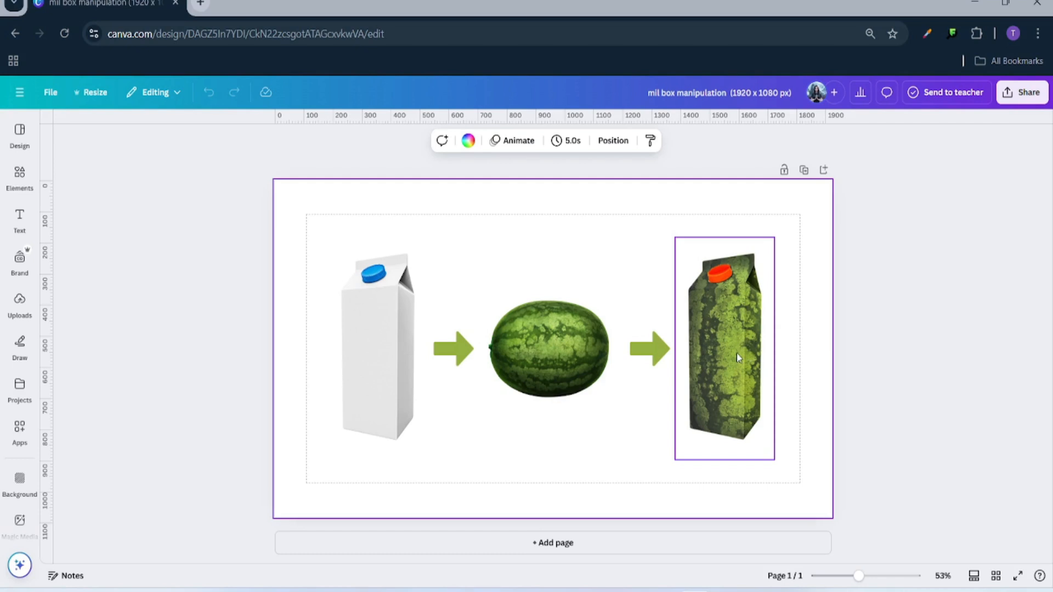
left_click(534, 545)
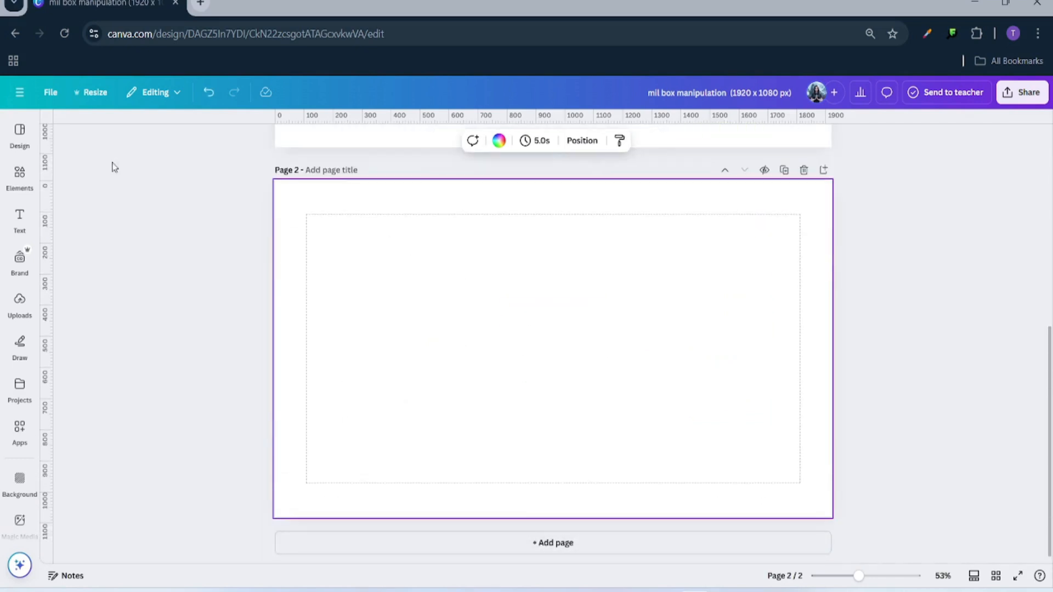
- Search Elements photos for 'milk box' and add the white milk carton photo to page 2
left_click(19, 175)
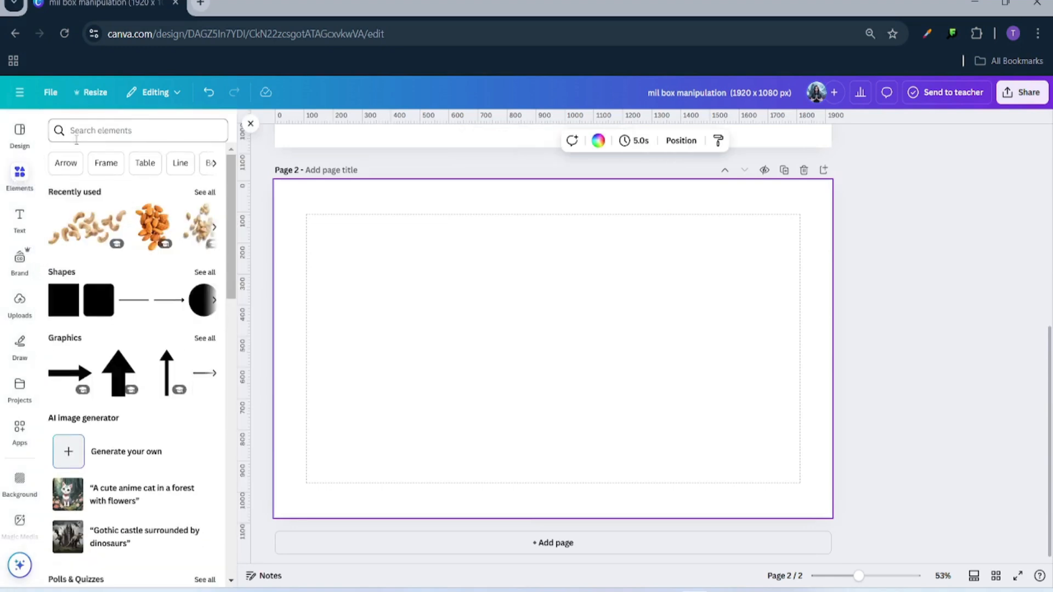
left_click(78, 132)
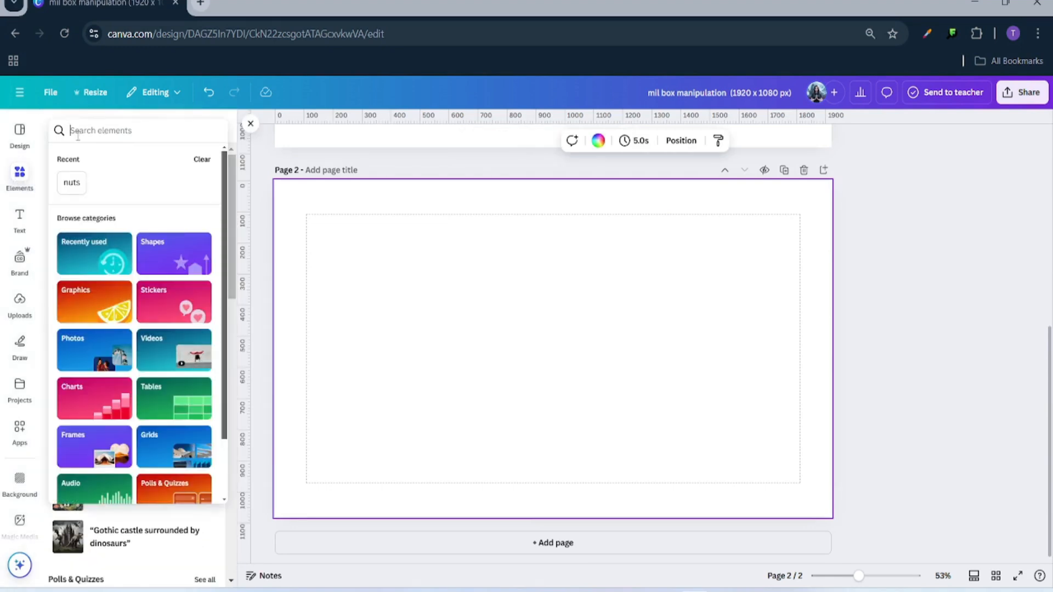
type("mil")
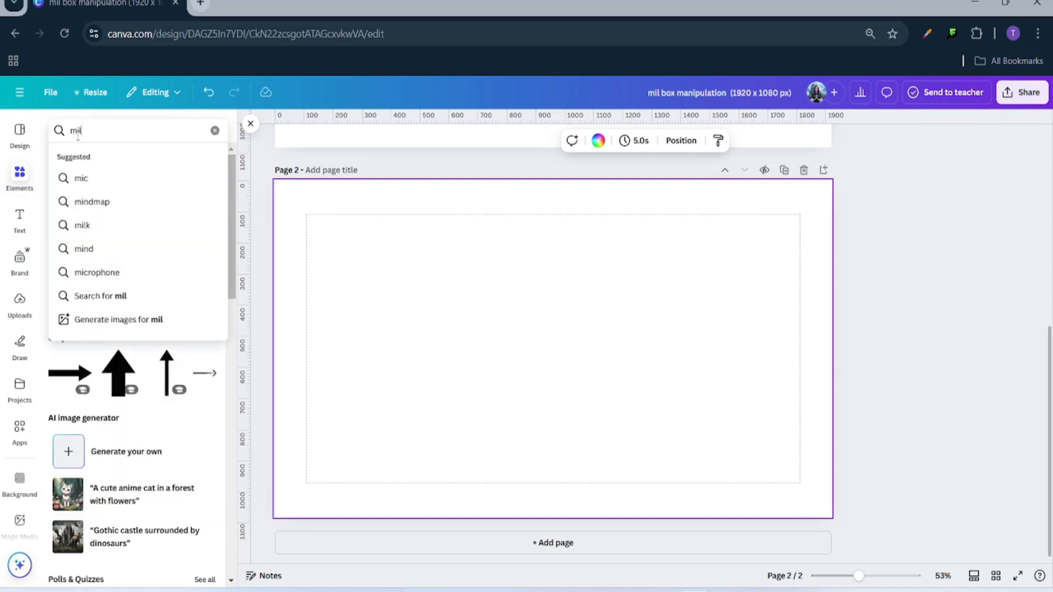
type("k box")
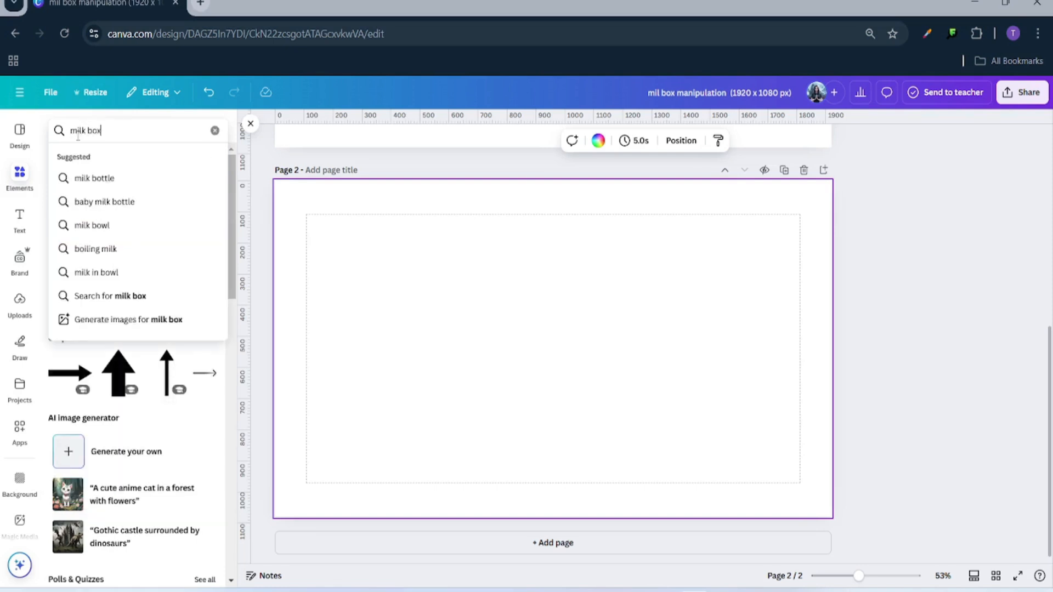
key("Return")
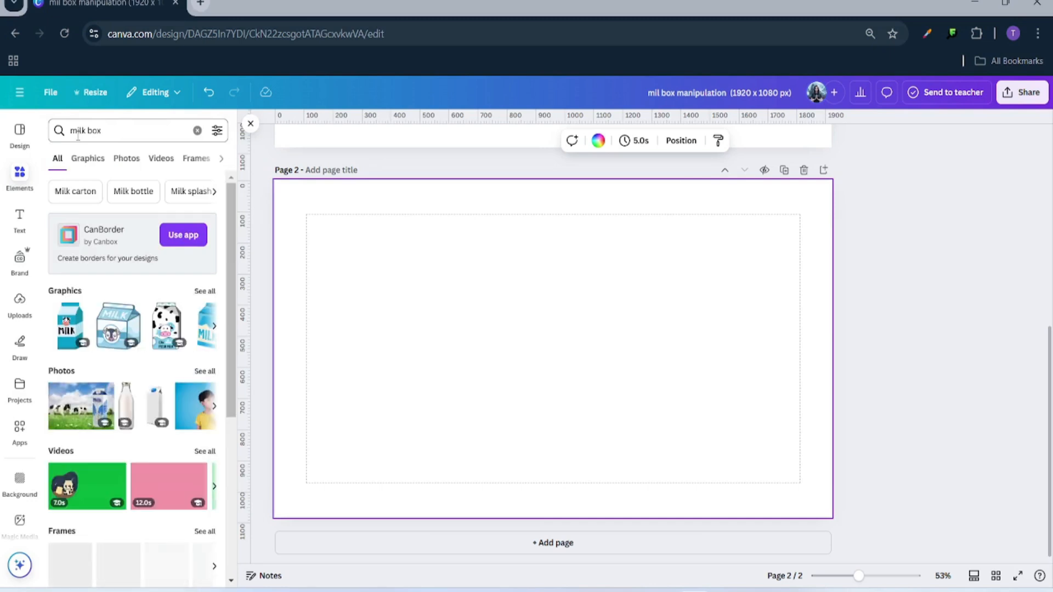
left_click(125, 161)
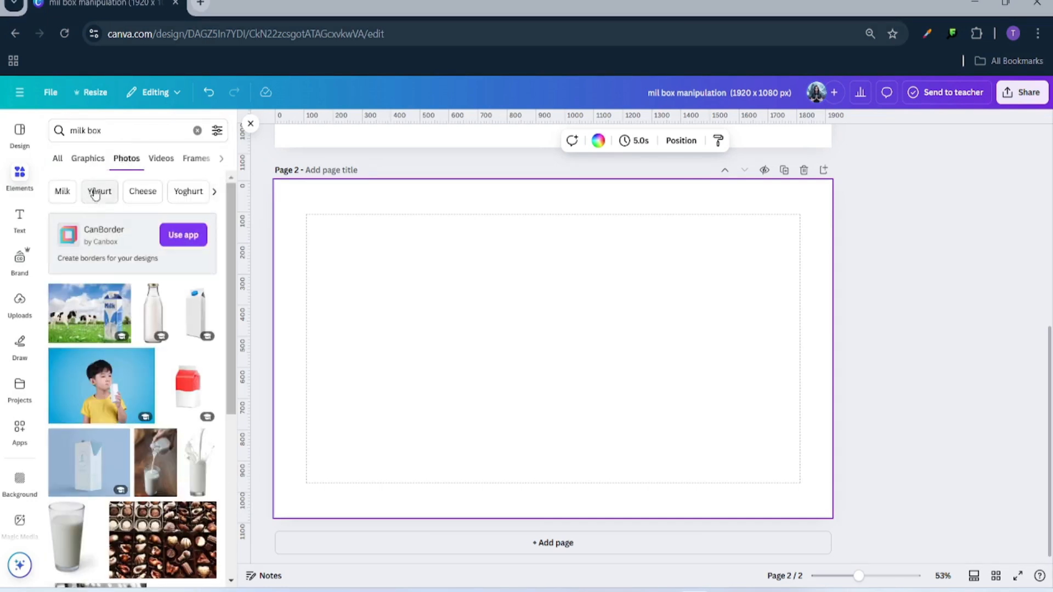
left_click(202, 319)
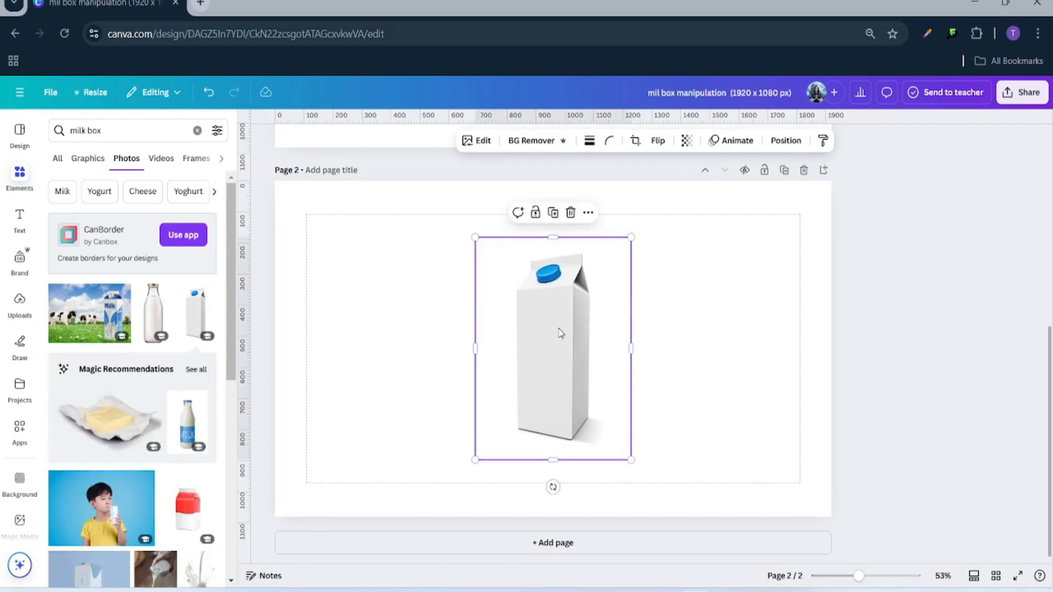
- Move the carton up, enlarge it, and duplicate page 2 into a third page
left_click_drag(560, 333, 550, 278)
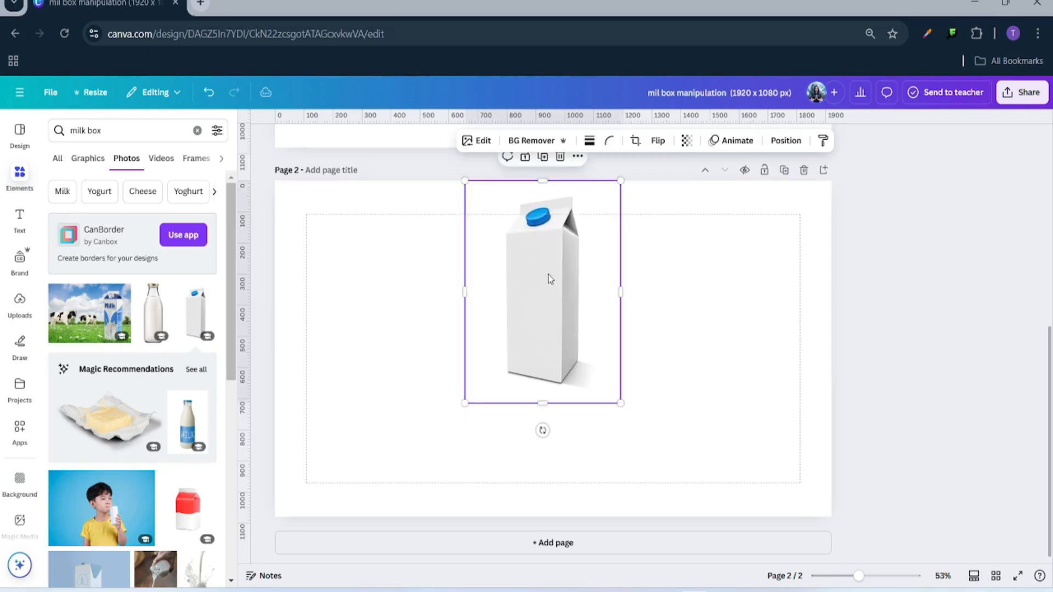
left_click_drag(620, 404, 575, 407)
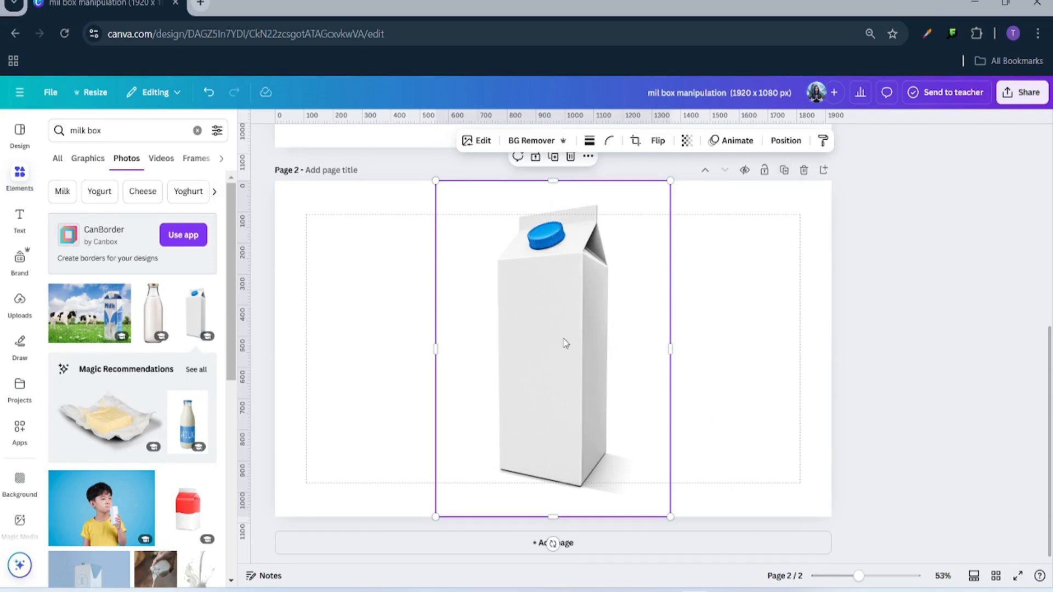
left_click(691, 301)
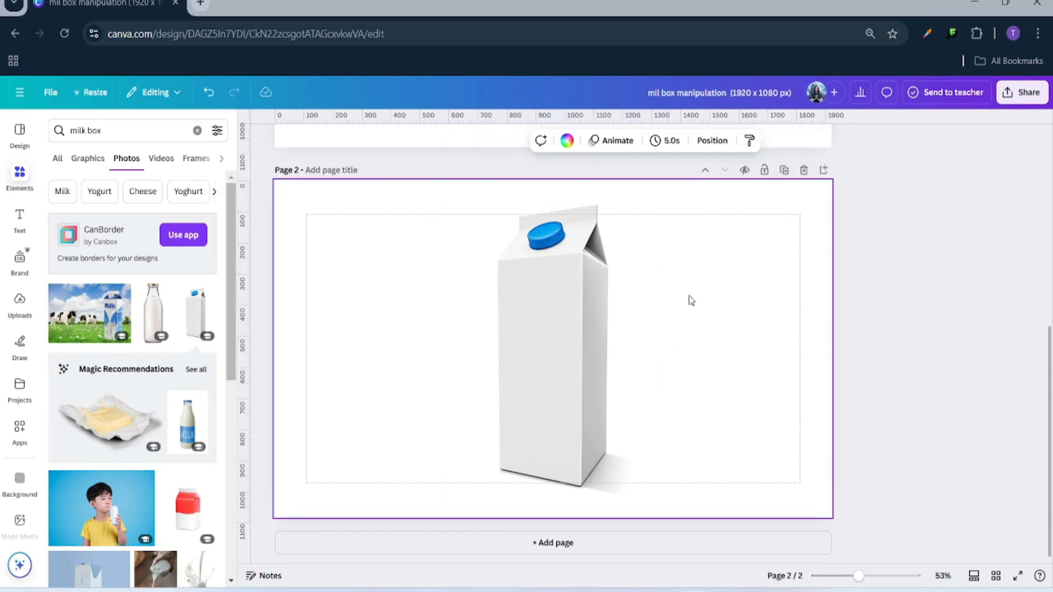
left_click(785, 170)
- Remove the background from page 3's carton photo and clear the 'milk box' search
scroll(760, 415, "up", 5)
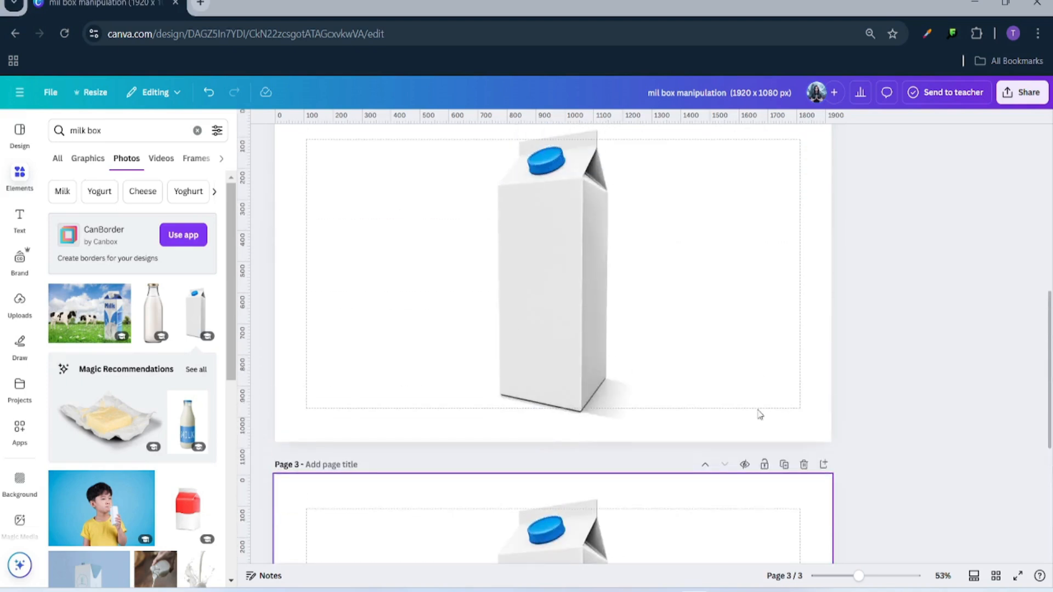
scroll(707, 317, "down", 5)
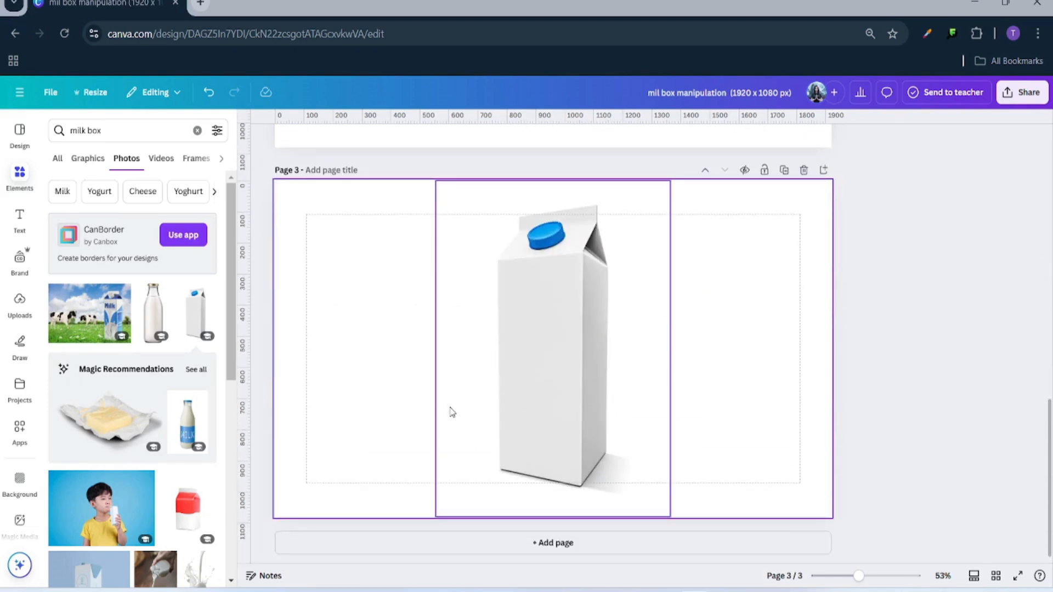
left_click(543, 363)
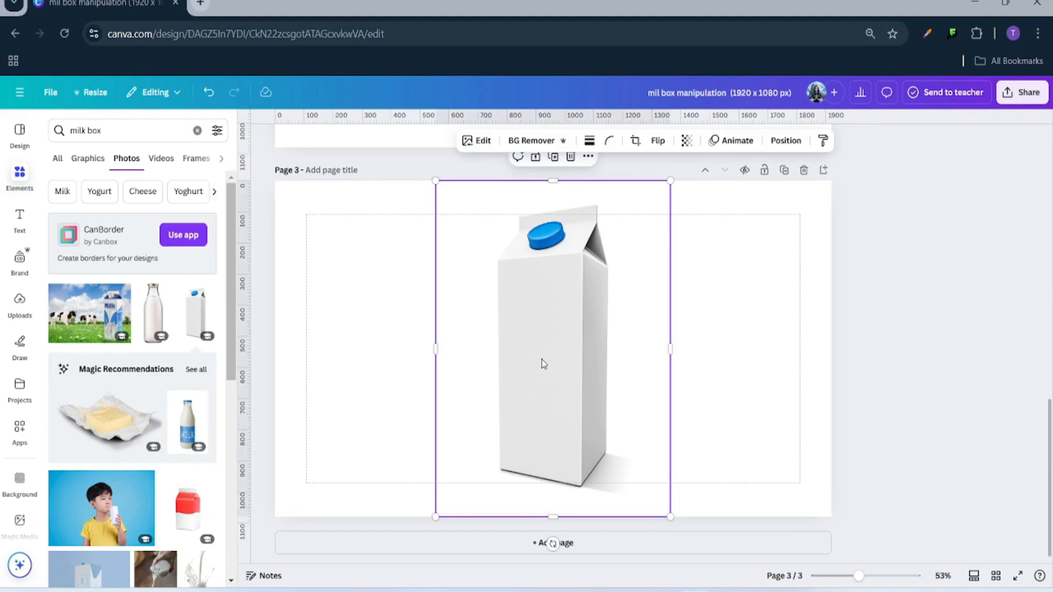
left_click(547, 142)
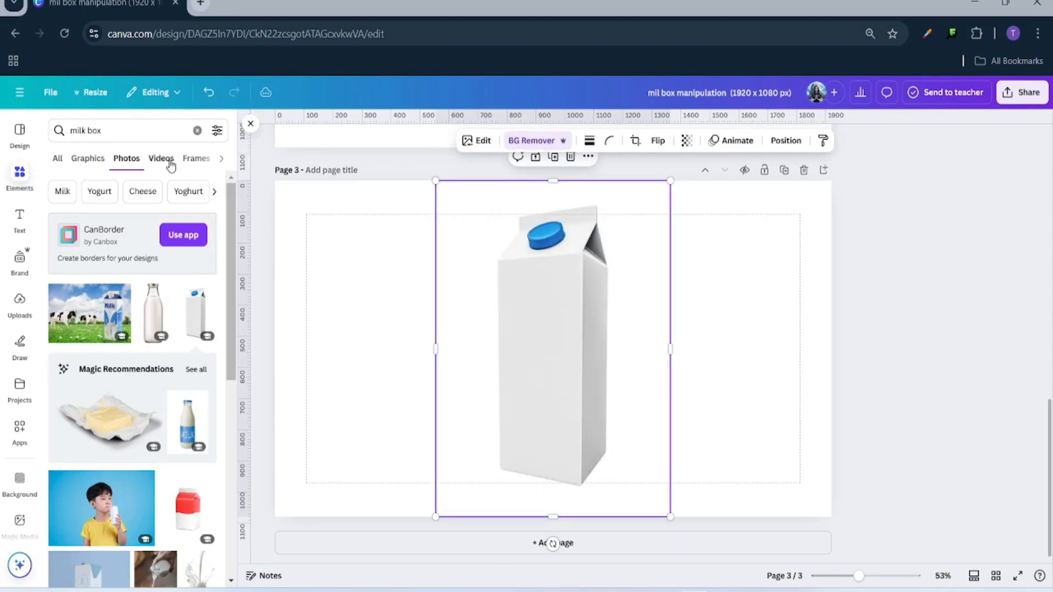
left_click(197, 130)
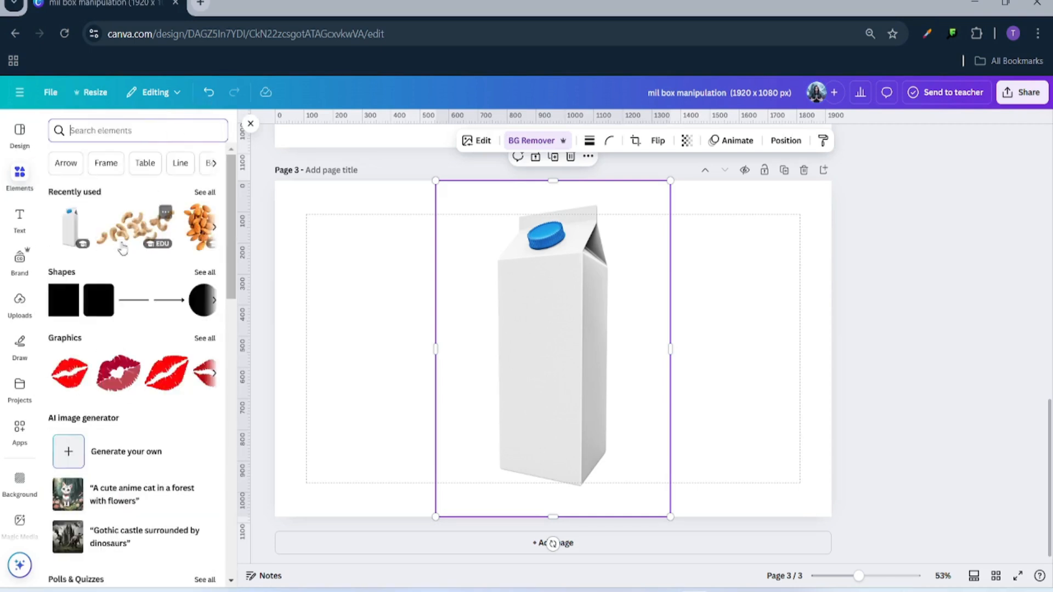
- Add a square and stretch it into a tall, full-height yellow rectangle on page 3
left_click(58, 309)
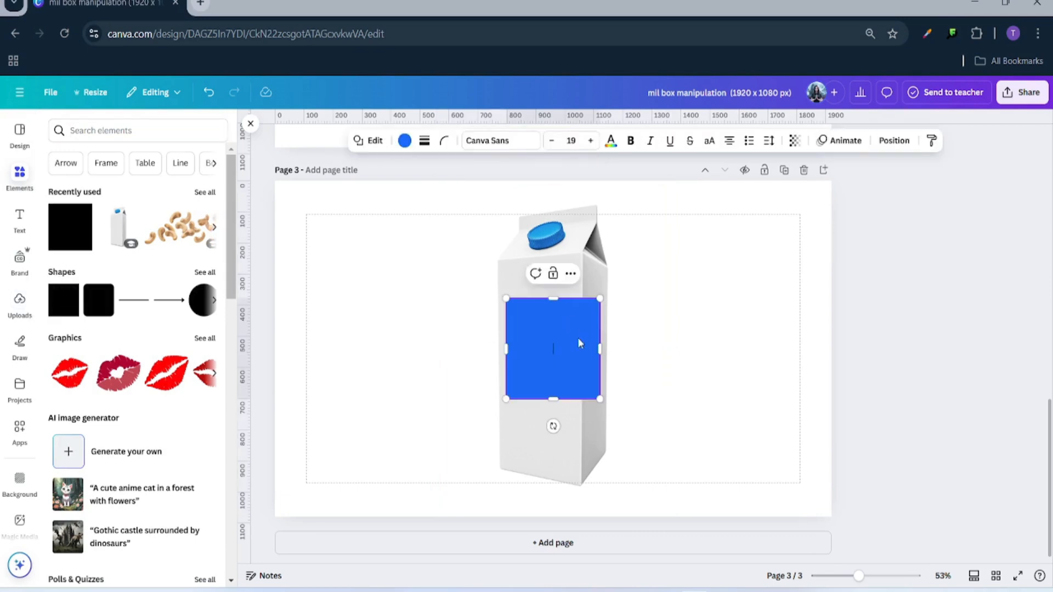
left_click(652, 347)
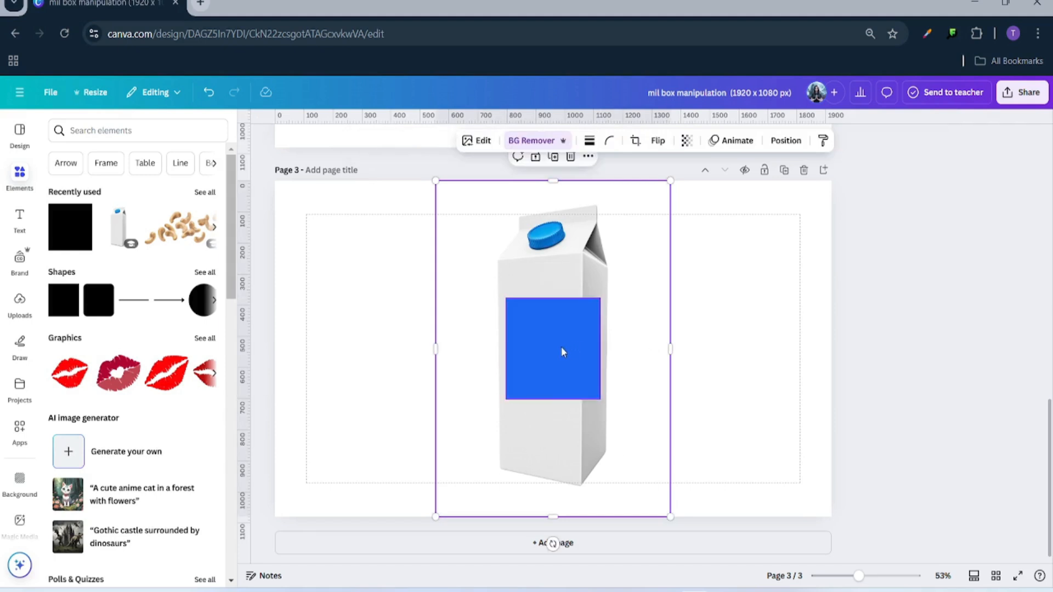
left_click(534, 347)
left_click_drag(534, 347, 648, 229)
left_click_drag(553, 282, 546, 513)
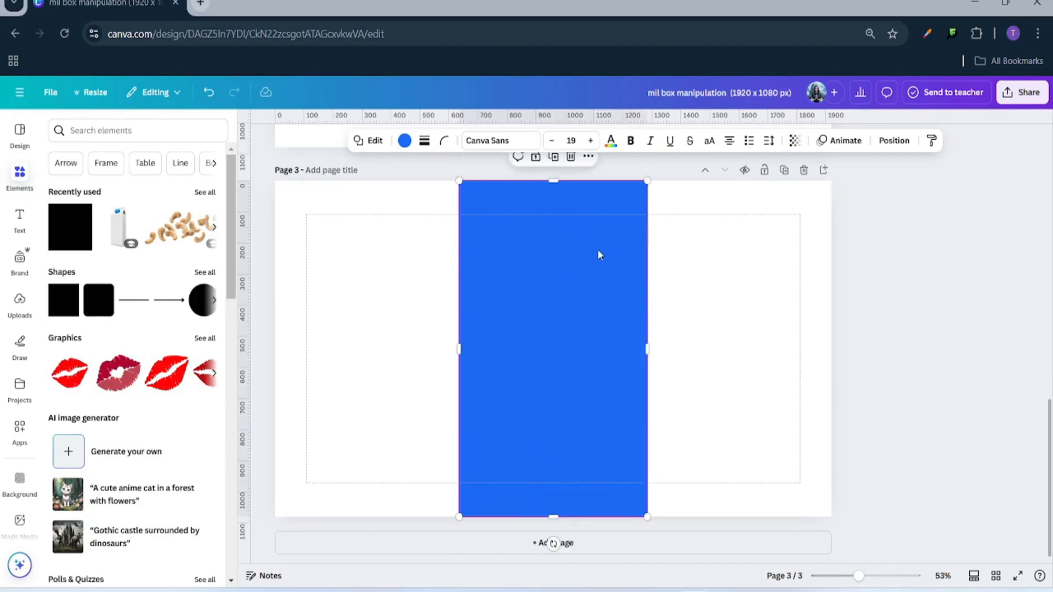
left_click(405, 141)
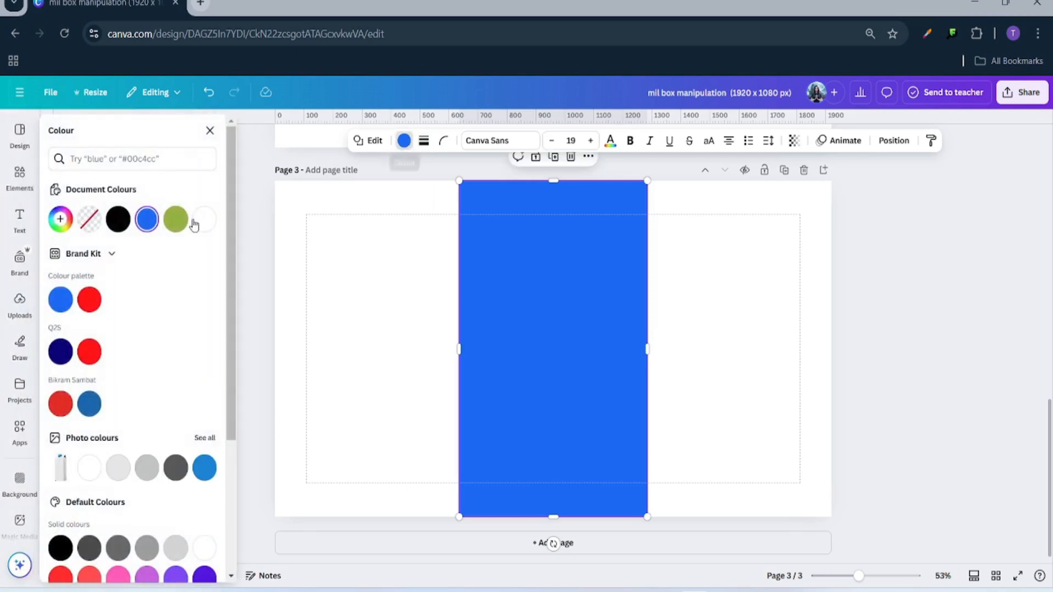
scroll(114, 439, "down", 3)
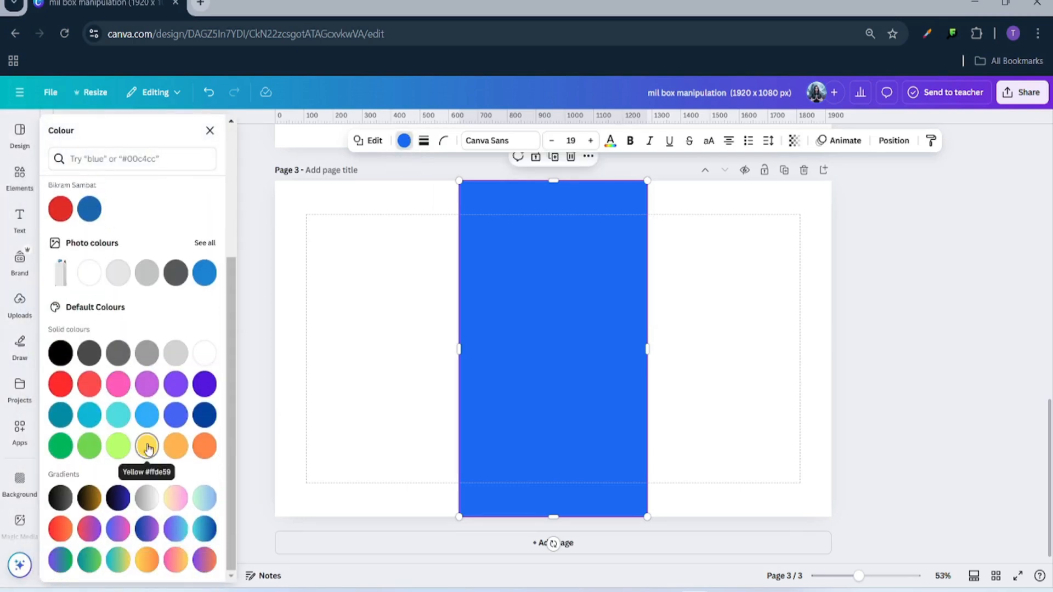
left_click(145, 446)
- Move the yellow rectangle behind the milk carton in the layer order, then reselect the carton
left_click(343, 393)
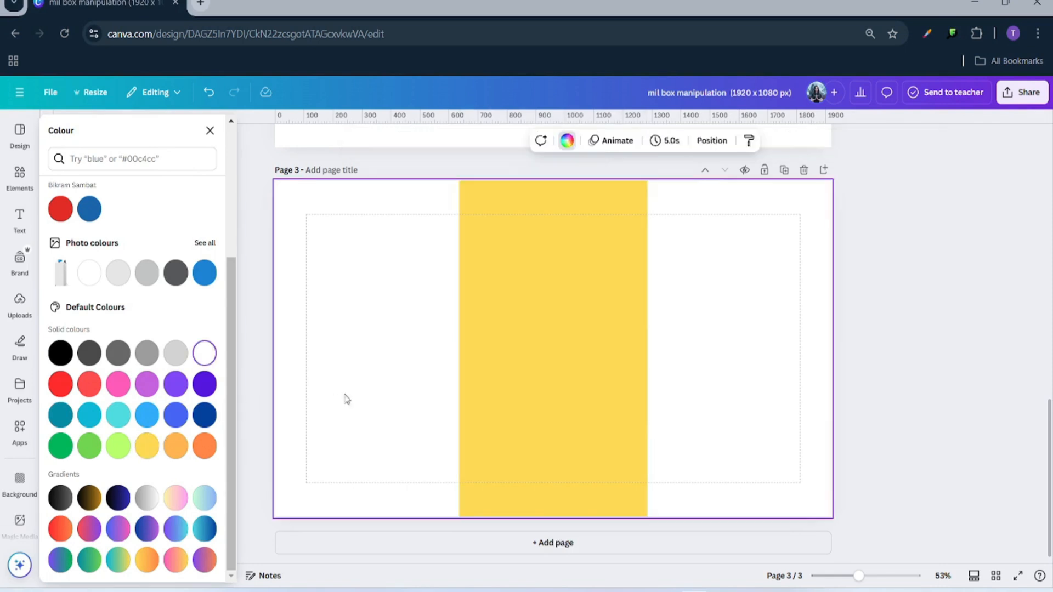
left_click(712, 140)
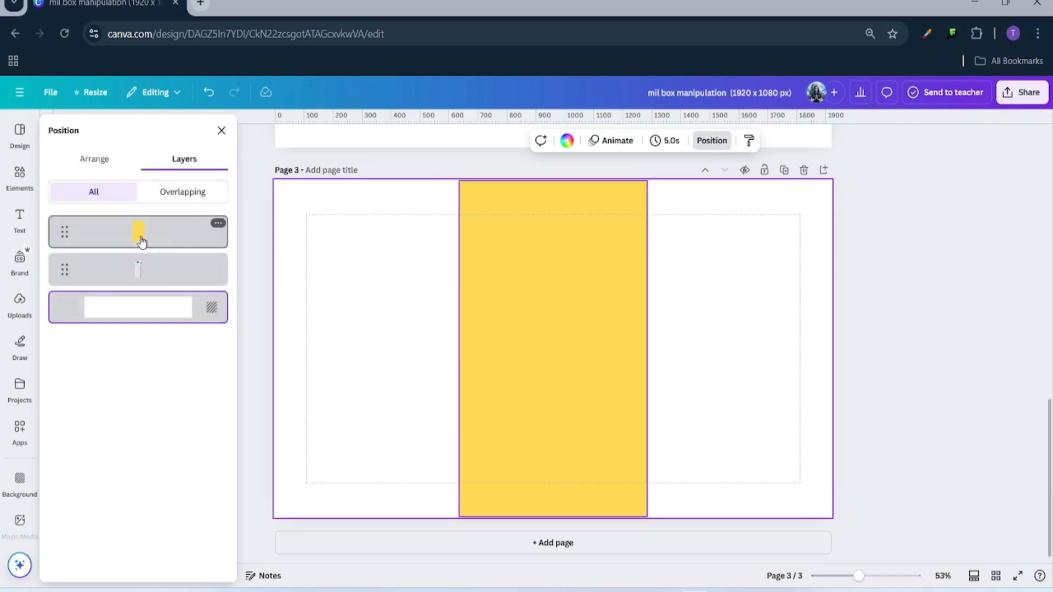
left_click_drag(139, 232, 142, 290)
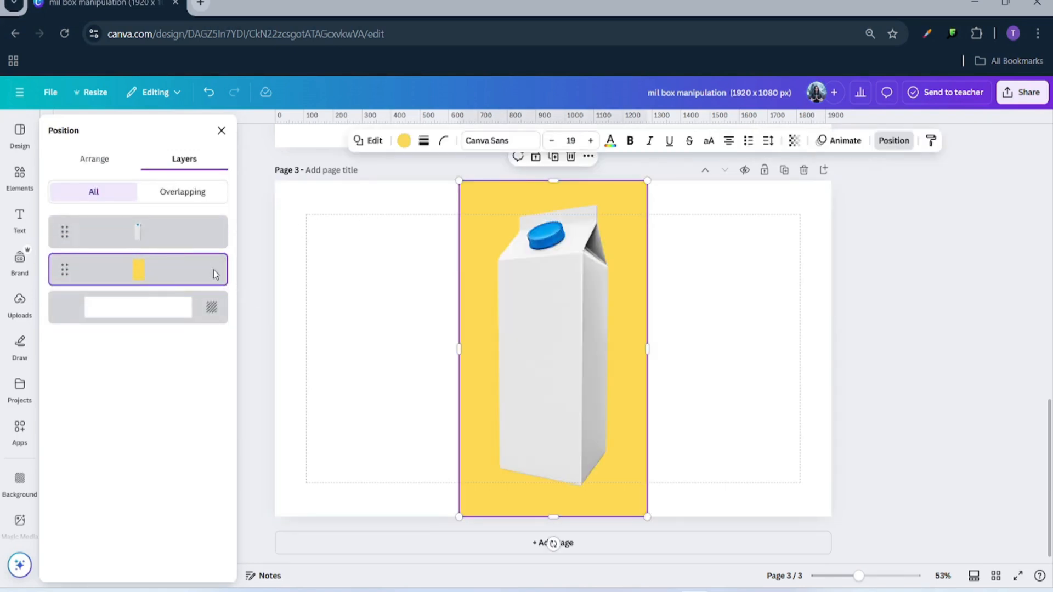
left_click(437, 289)
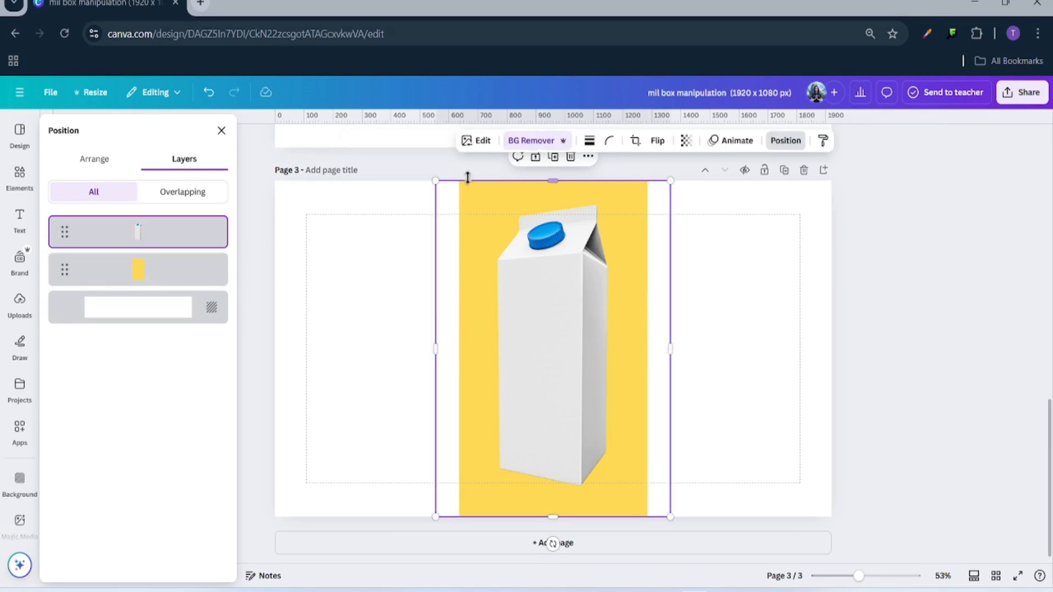
left_click(474, 144)
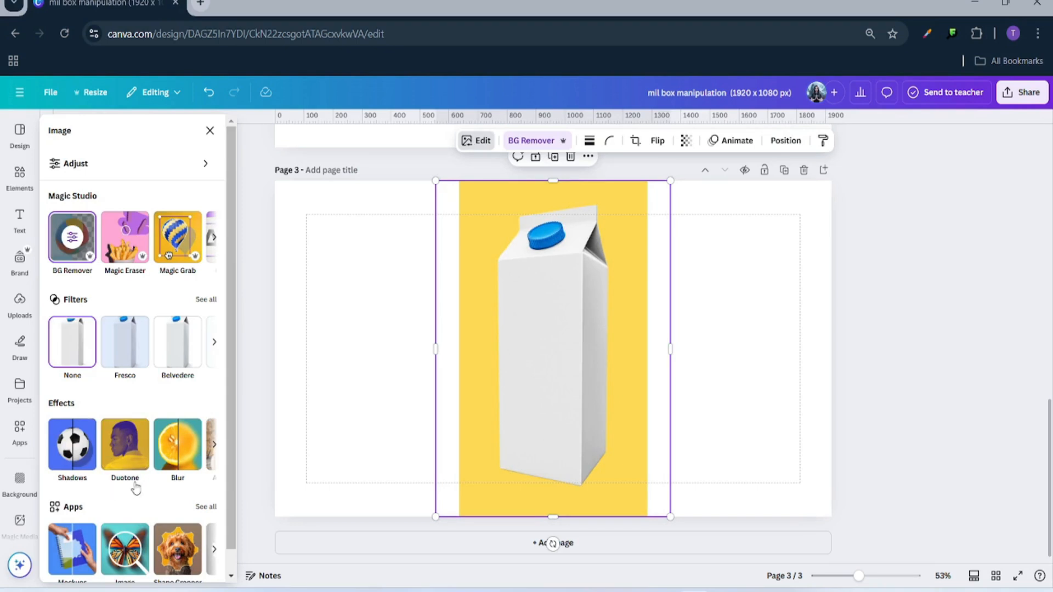
- Apply a custom Duotone with white highlights and white shadows, turning the carton flat white
left_click(126, 454)
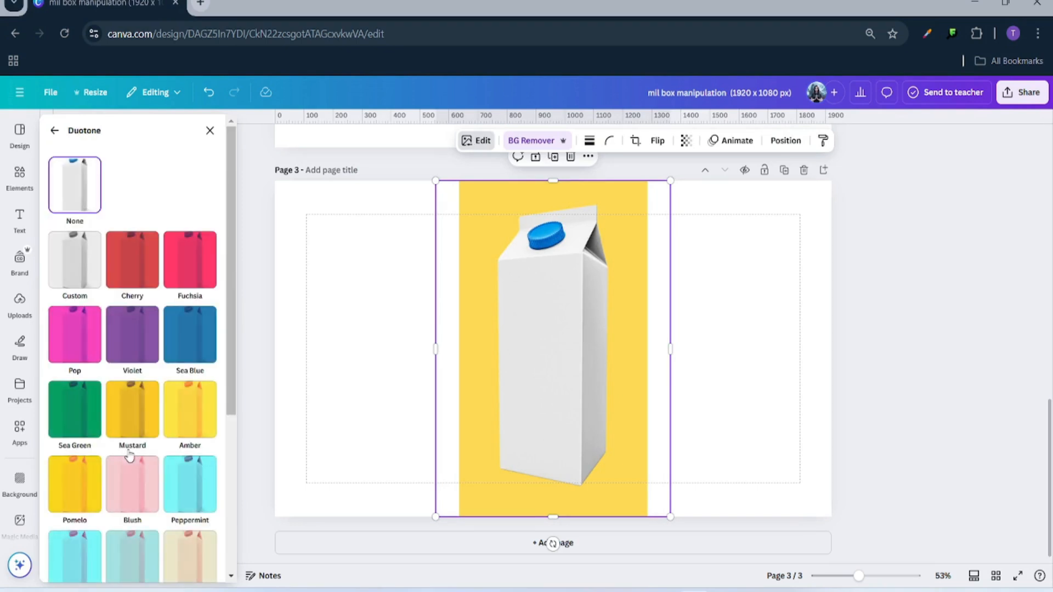
left_click(85, 275)
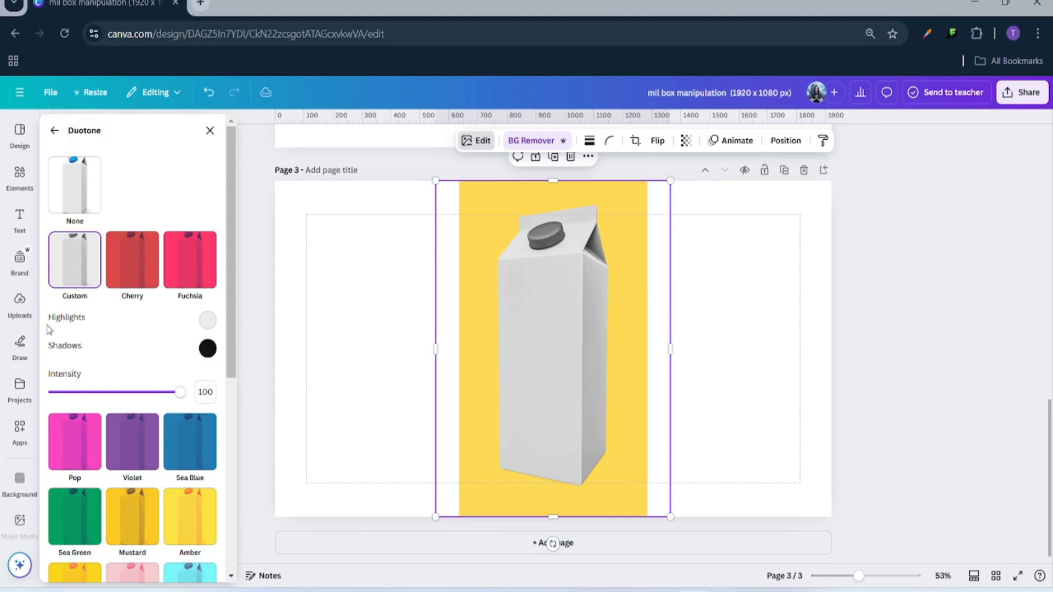
left_click(208, 322)
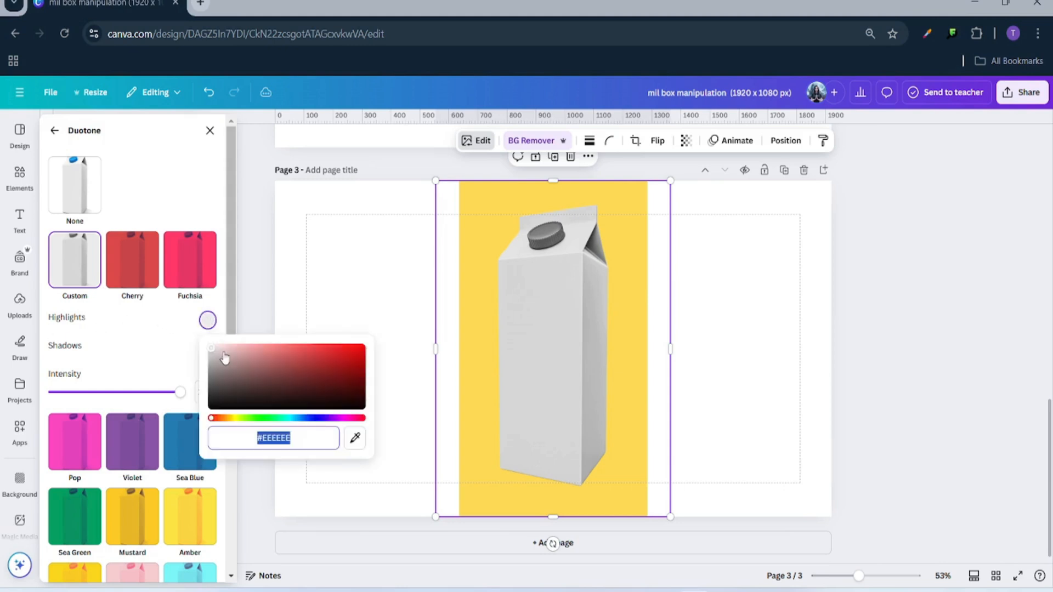
left_click_drag(221, 354, 165, 314)
left_click(167, 338)
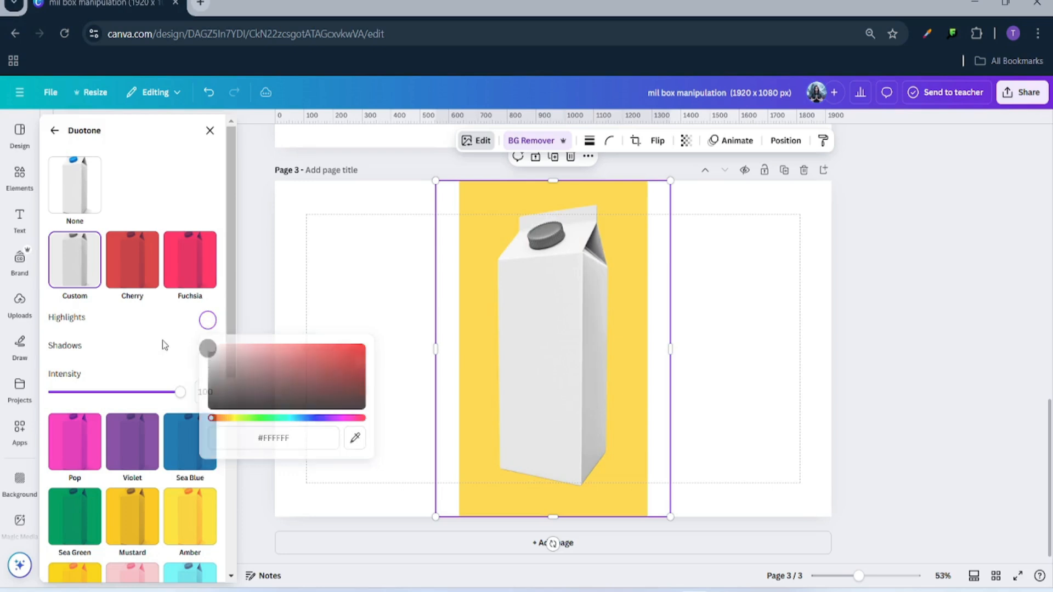
left_click(207, 349)
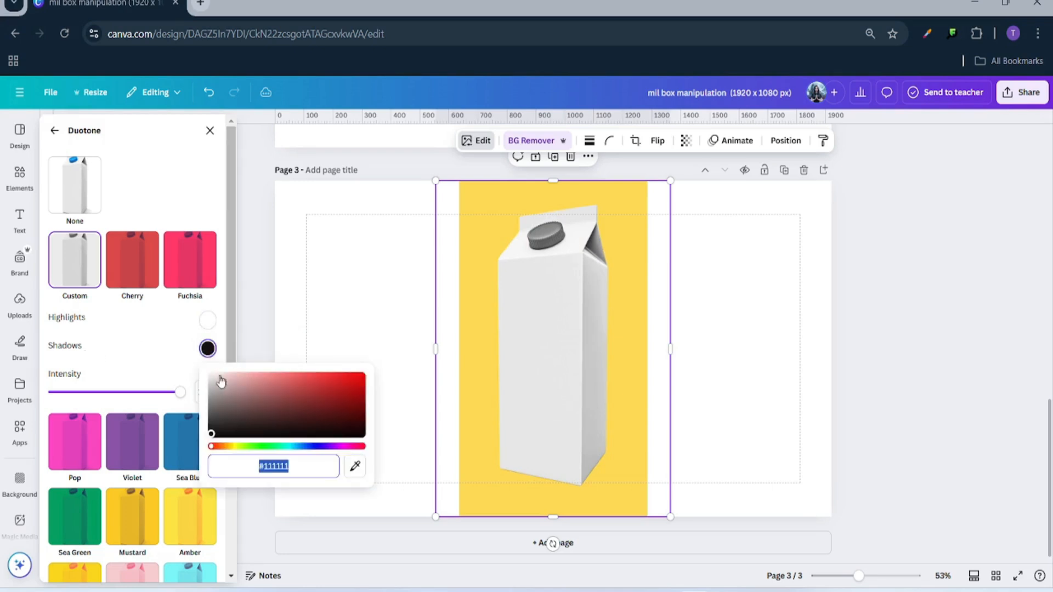
left_click_drag(219, 383, 101, 331)
left_click(306, 303)
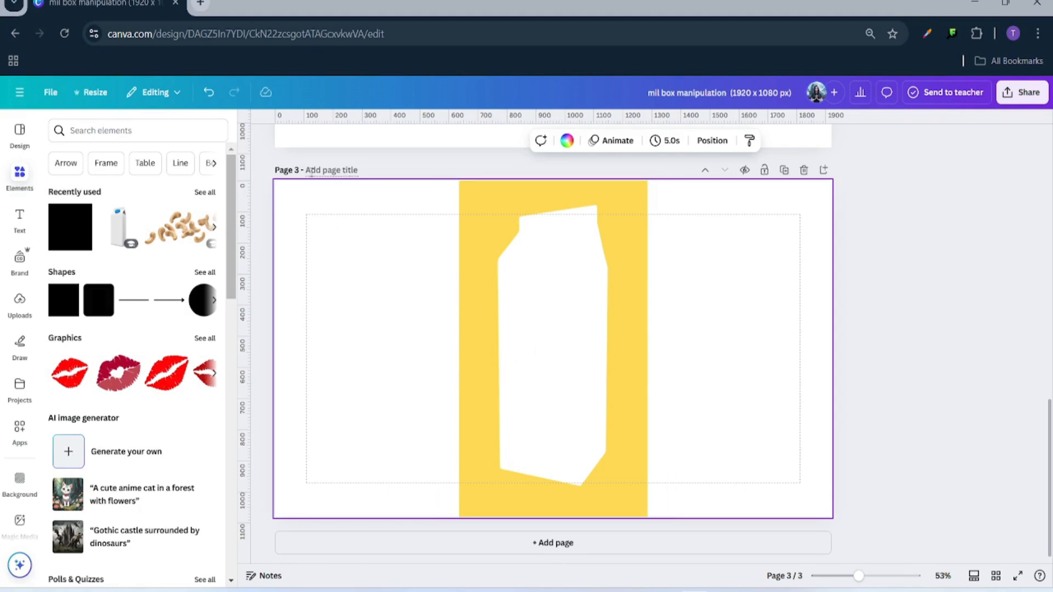
left_click(1023, 92)
- Download only Page 3 as a PNG, then add a blank fourth page
left_click(856, 321)
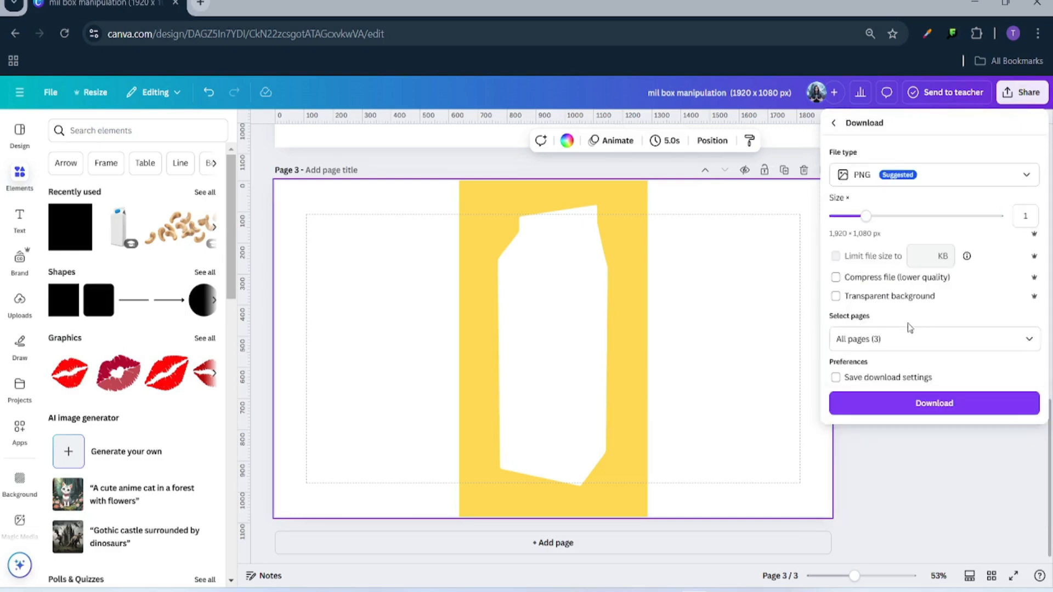
left_click(877, 340)
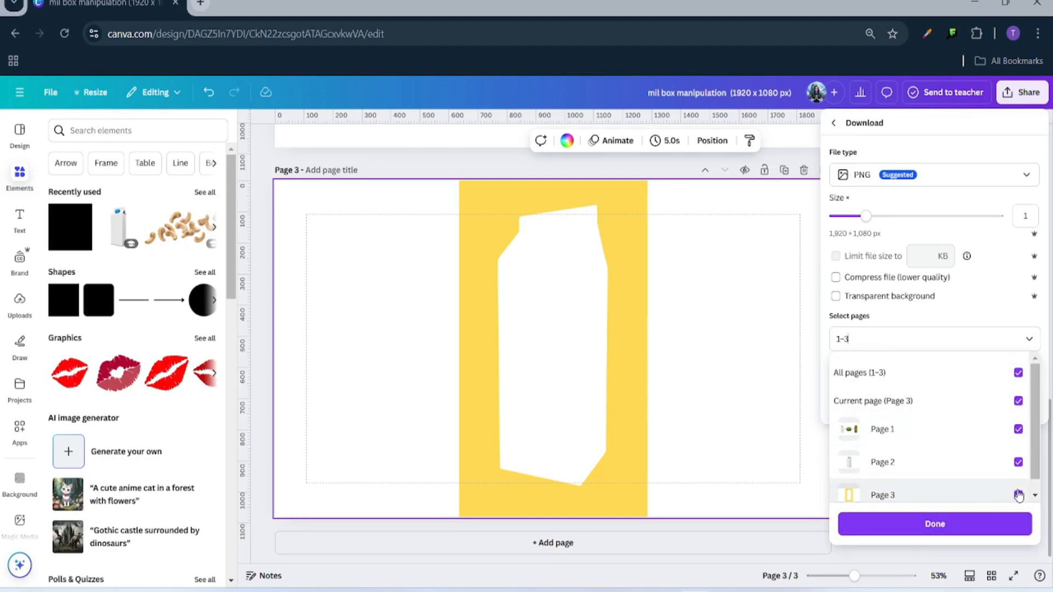
left_click(1017, 404)
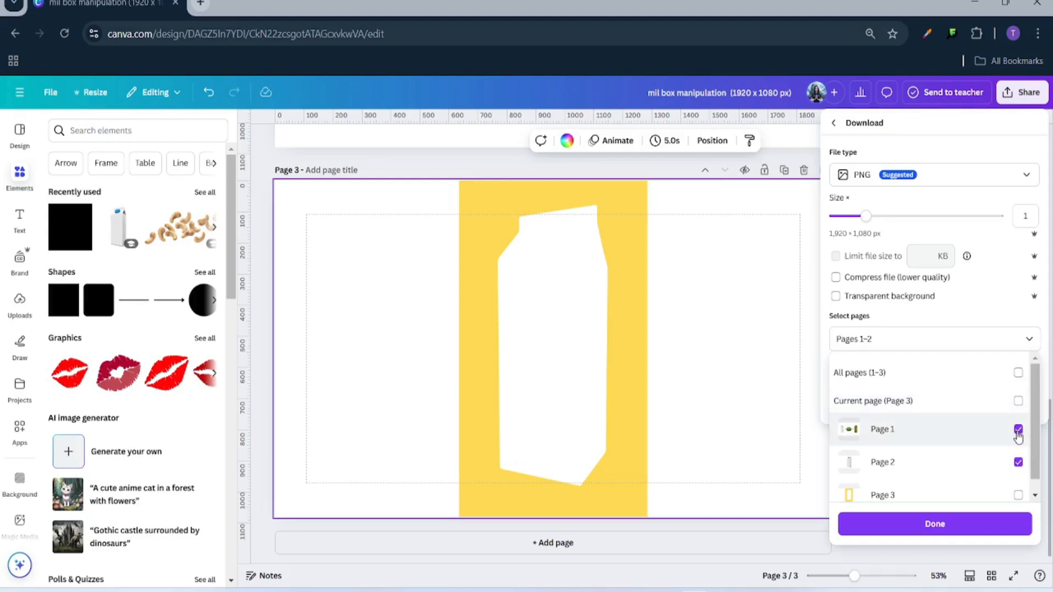
left_click(1018, 429)
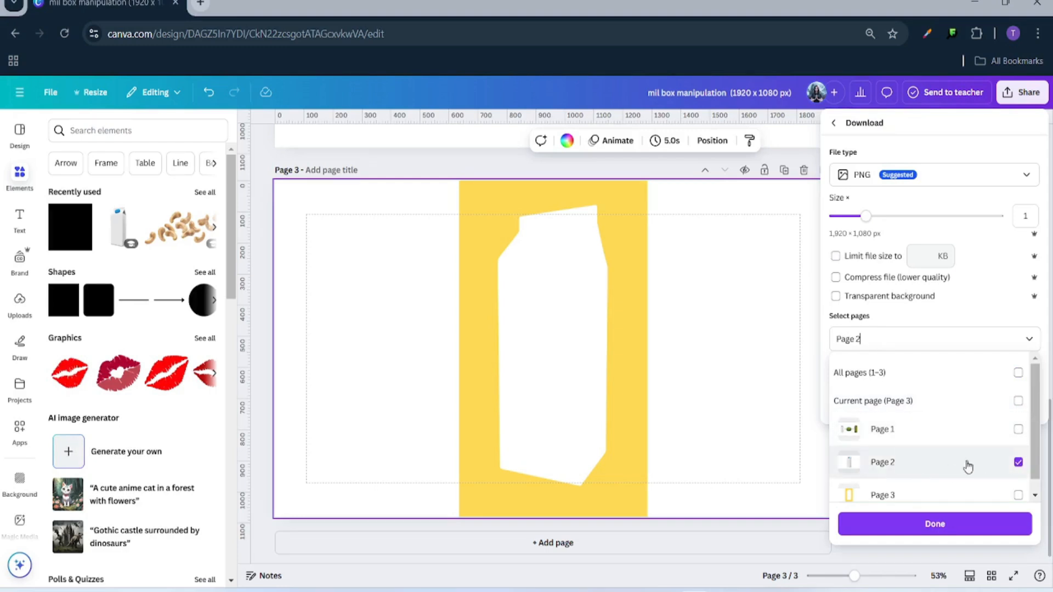
left_click(1018, 462)
scroll(1011, 426, "down", 1)
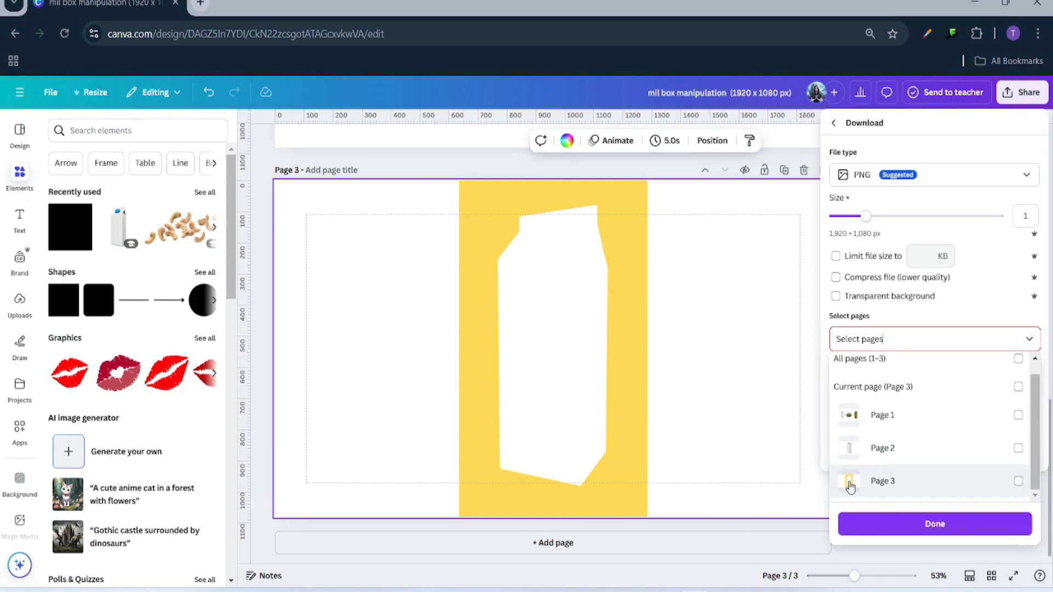
left_click(1018, 482)
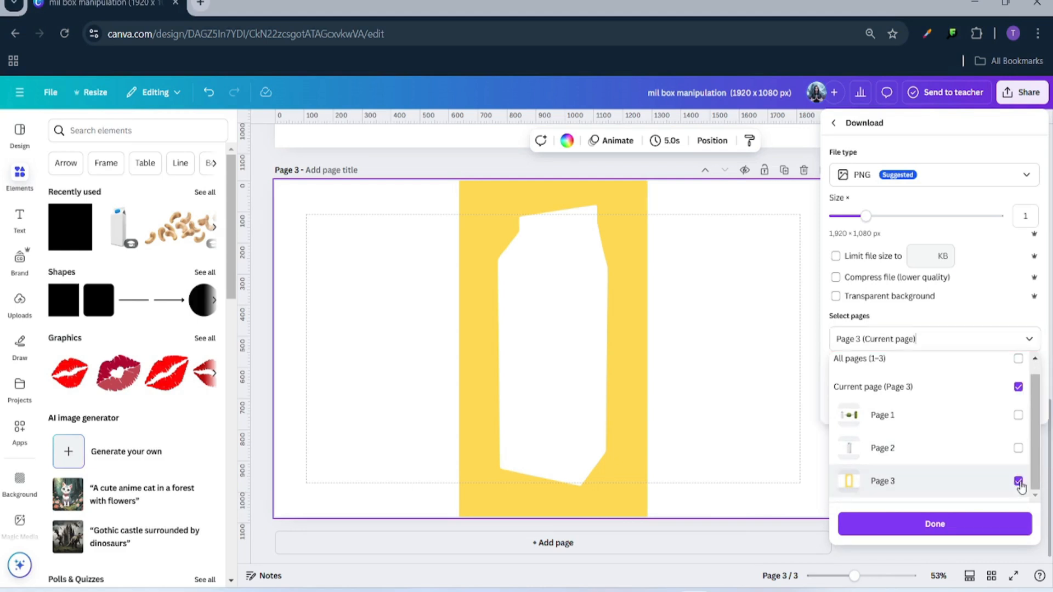
left_click(908, 528)
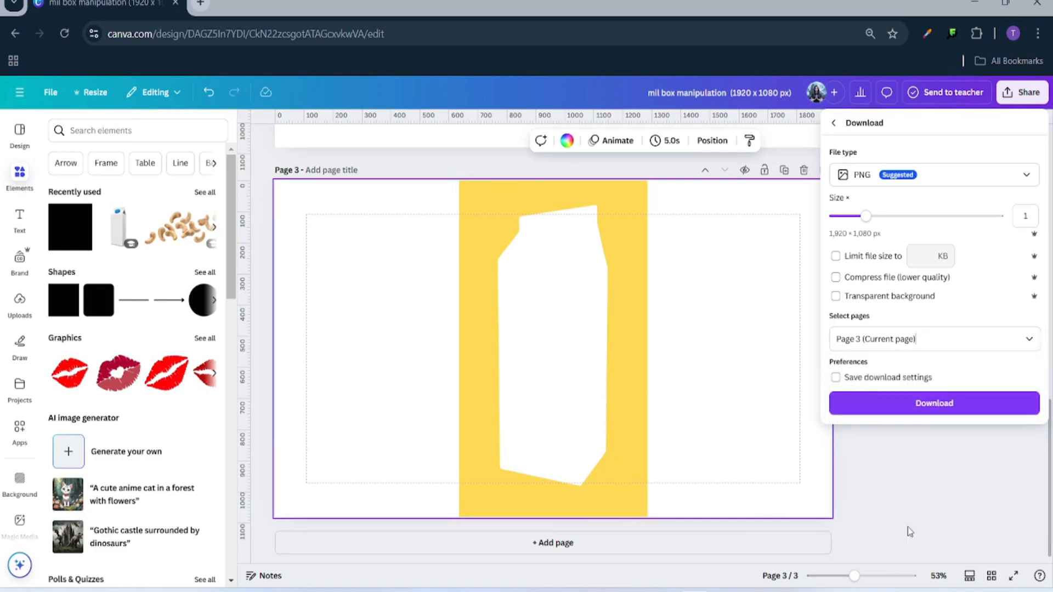
left_click(905, 411)
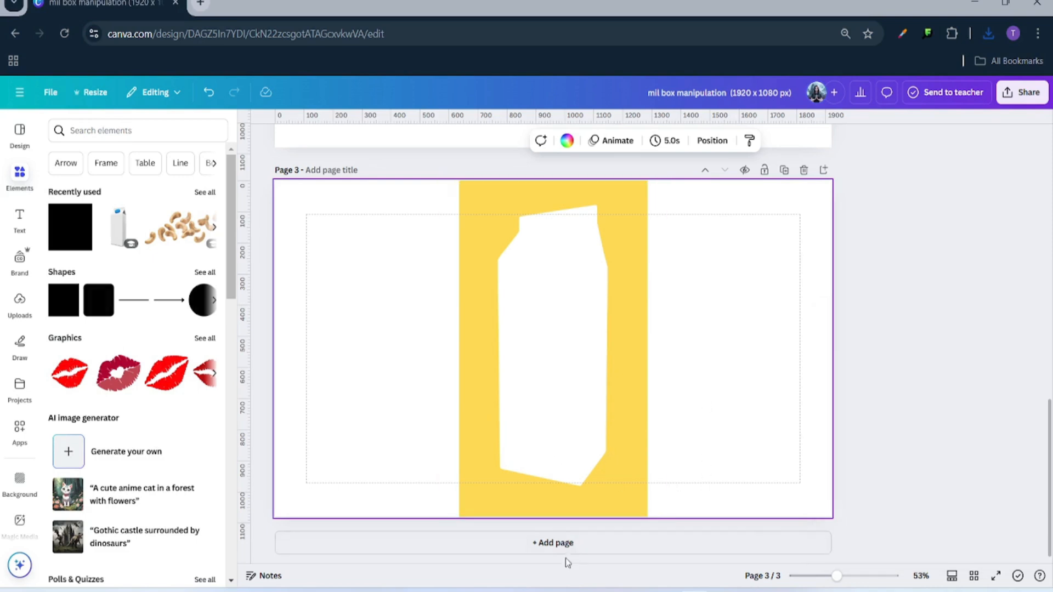
left_click(592, 545)
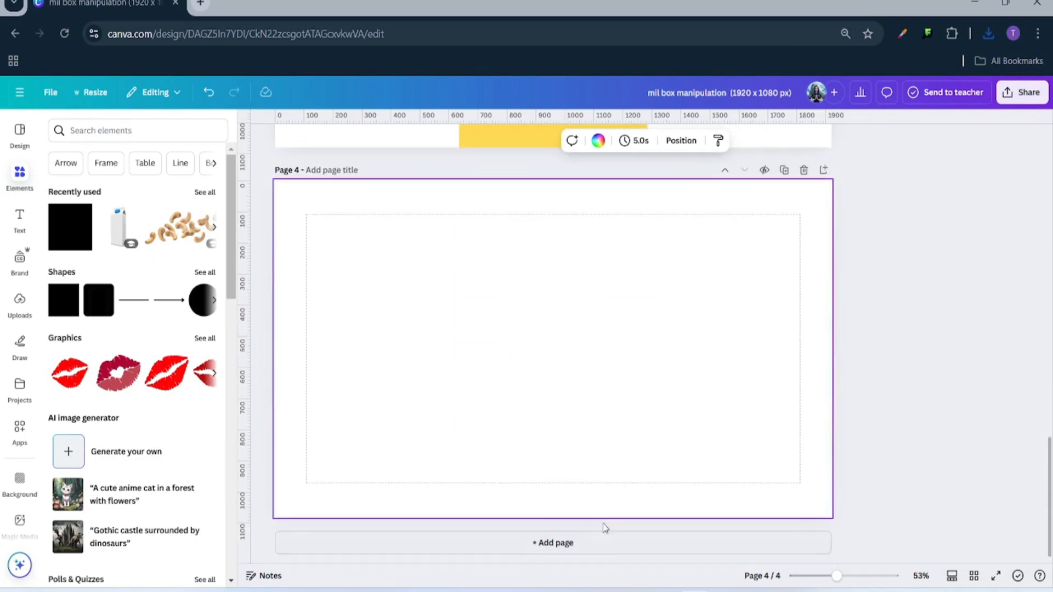
- Give page 4 a solid black background
left_click(598, 143)
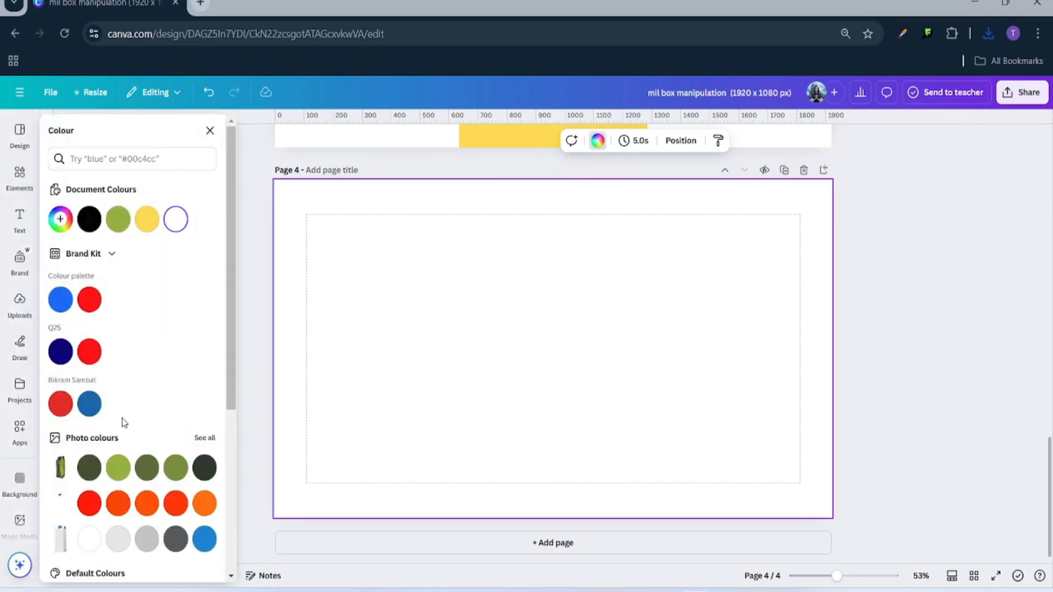
scroll(62, 486, "down", 1)
left_click(61, 545)
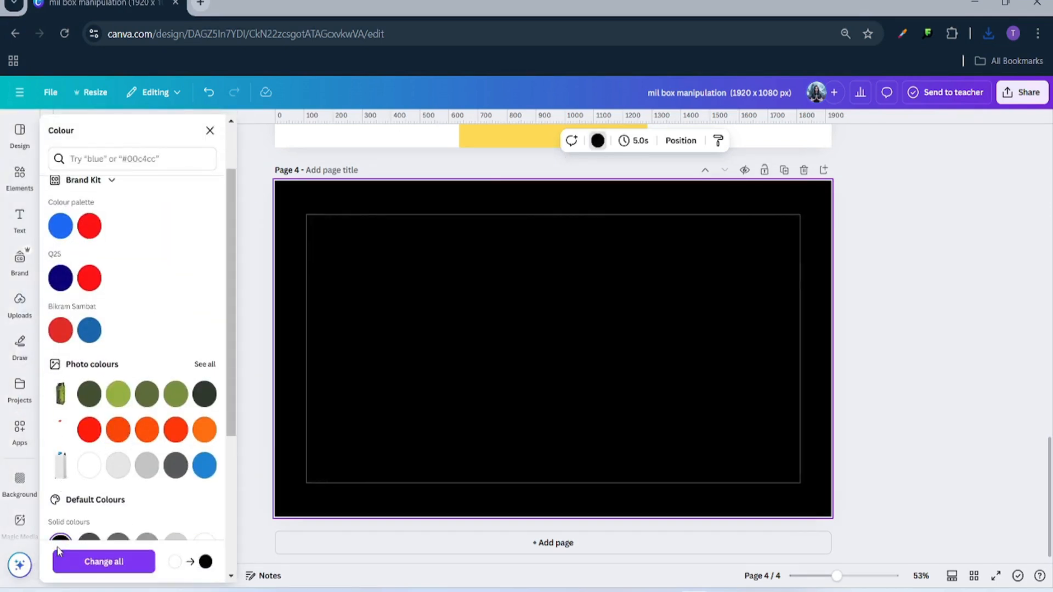
scroll(575, 386, "up", 5)
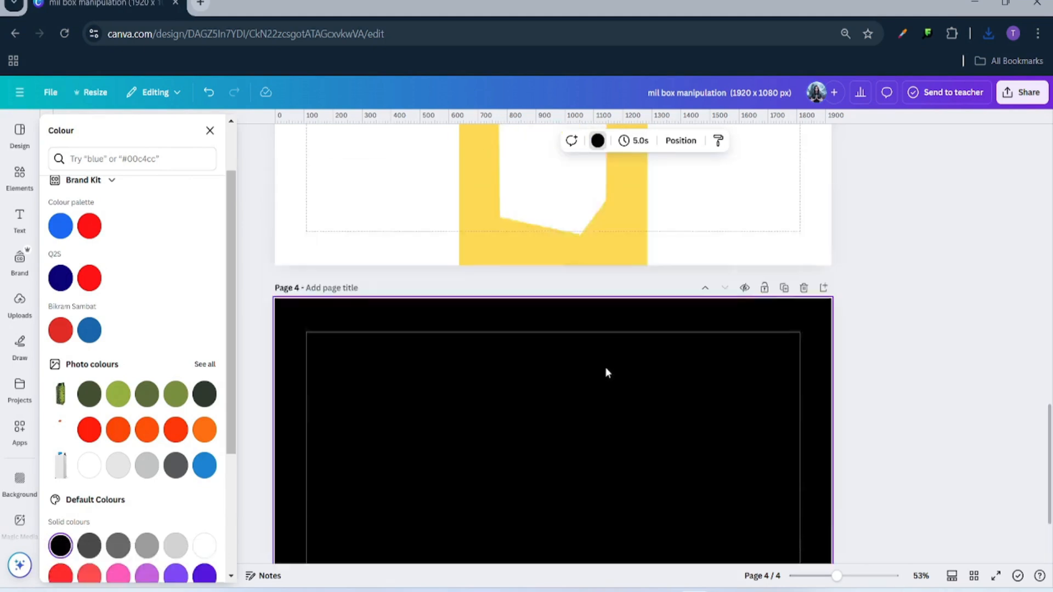
scroll(606, 406, "up", 2)
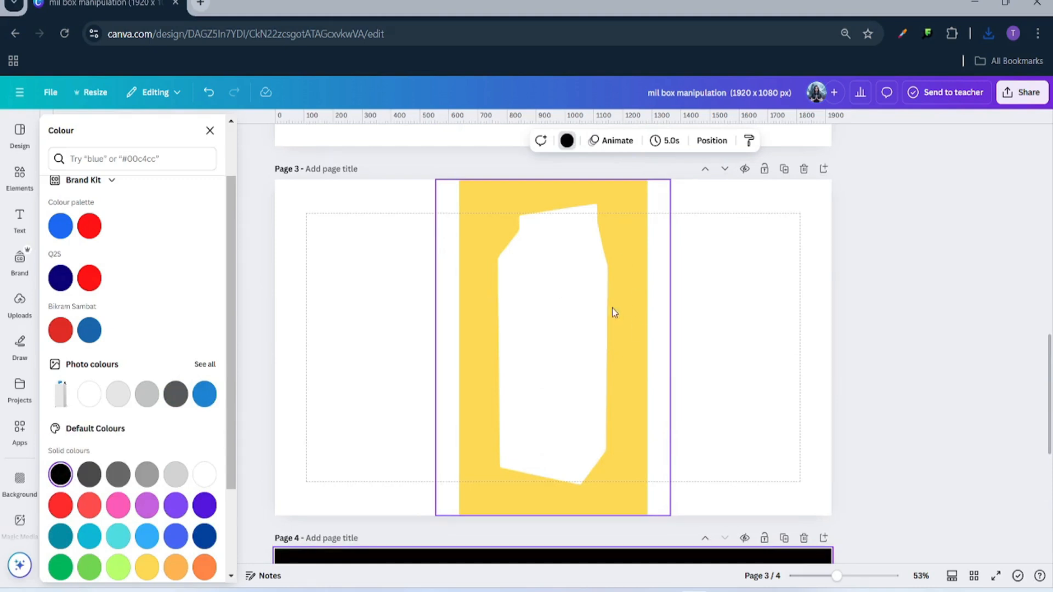
scroll(713, 508, "down", 5)
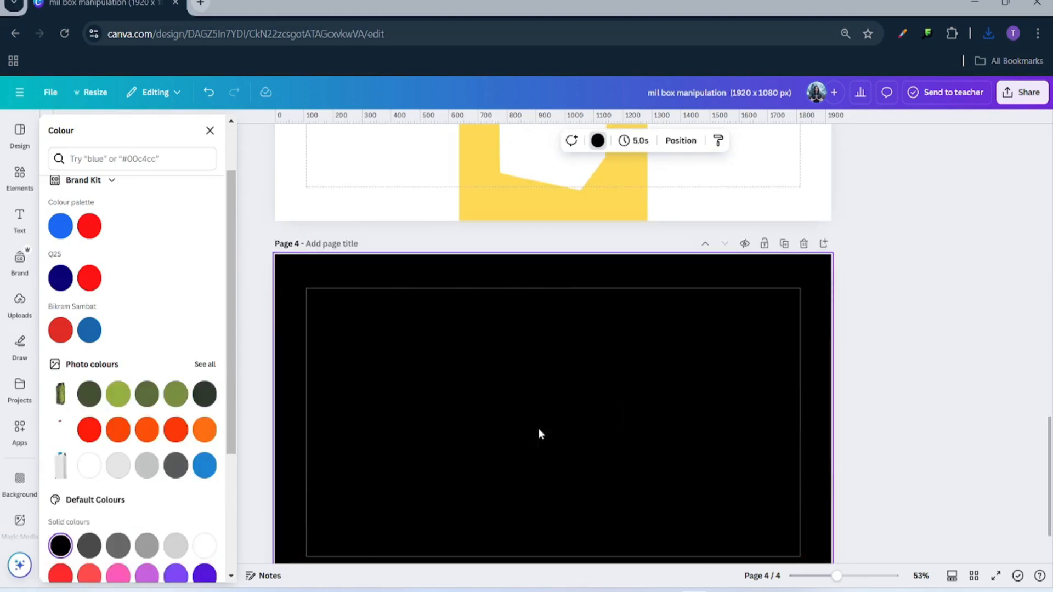
scroll(541, 432, "down", 2)
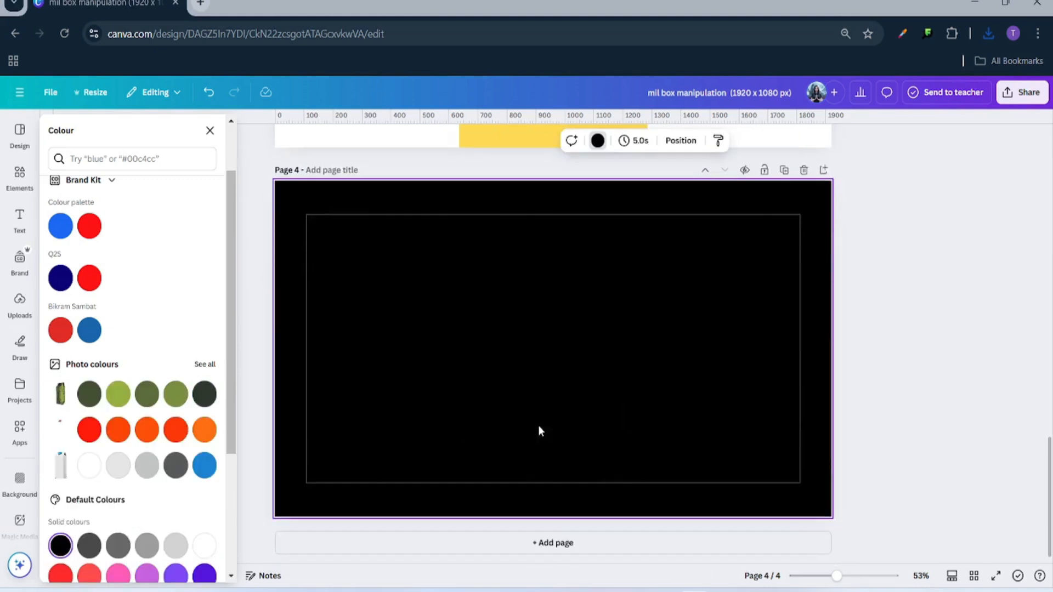
left_click(988, 33)
- Place the downloaded page-3 PNG on page 4, enlarge it to fill the page, and remove its background
left_click_drag(877, 104, 412, 261)
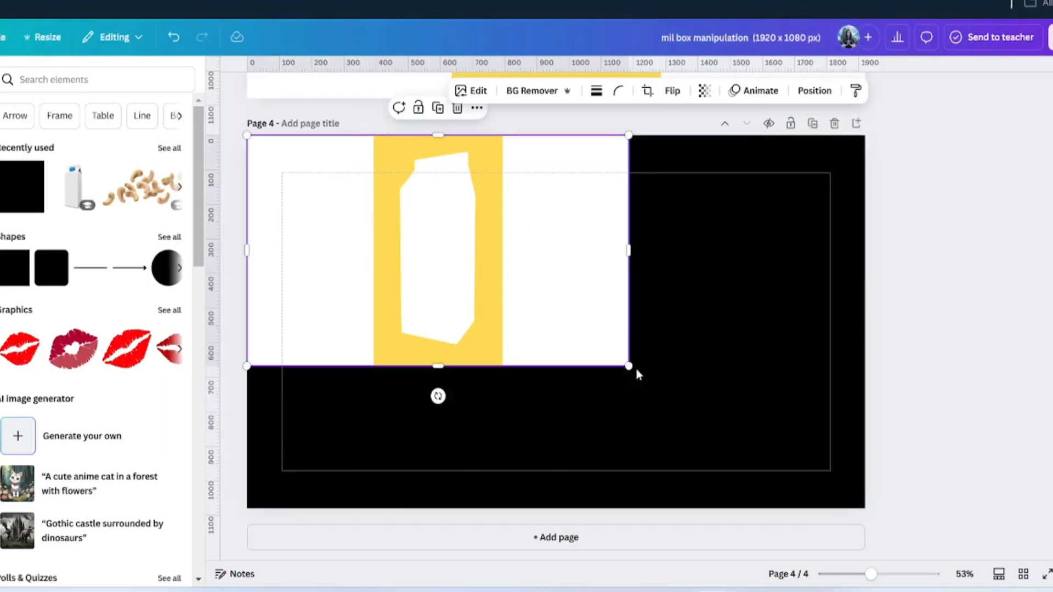
left_click_drag(782, 468, 866, 510)
left_click(928, 434)
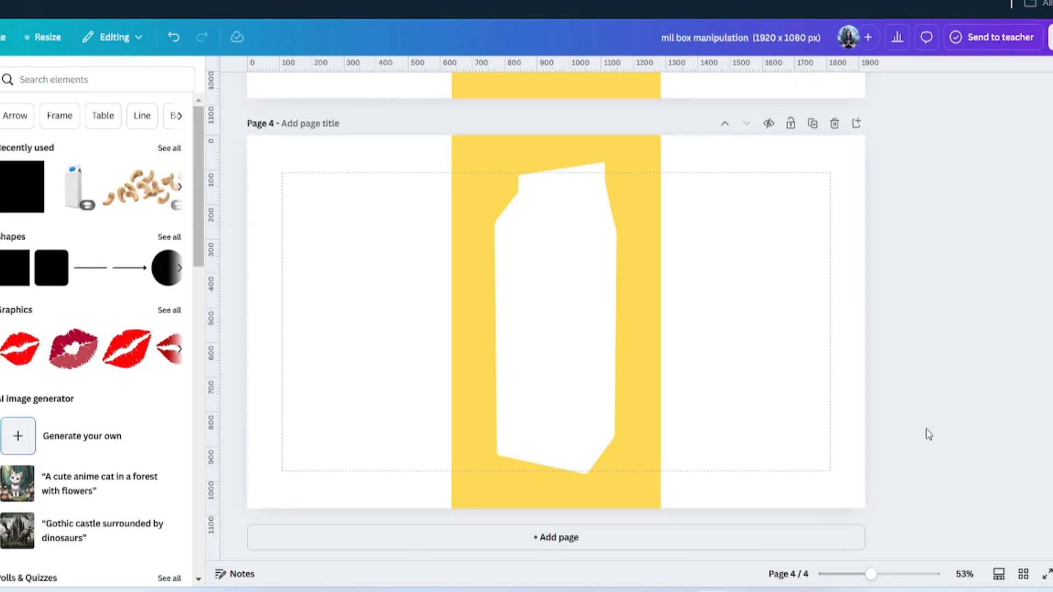
left_click(334, 324)
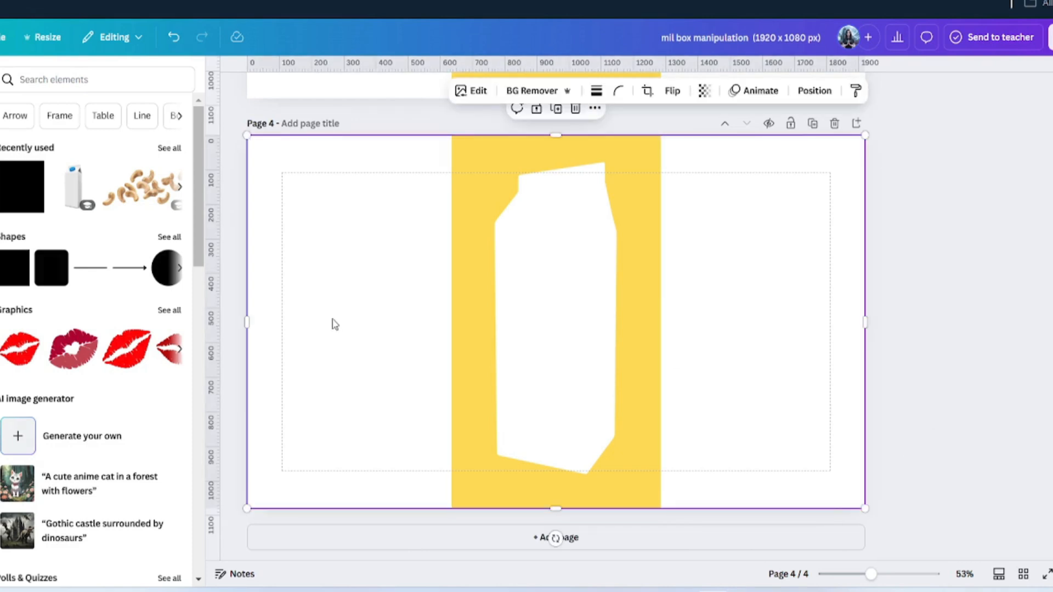
left_click(533, 91)
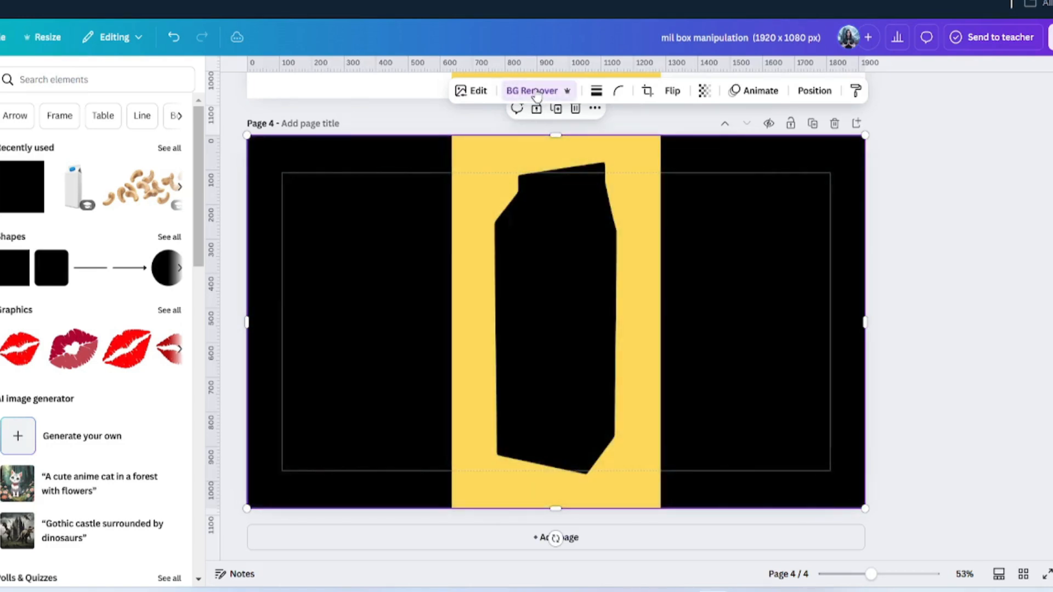
left_click(233, 285)
scroll(742, 297, "up", 15)
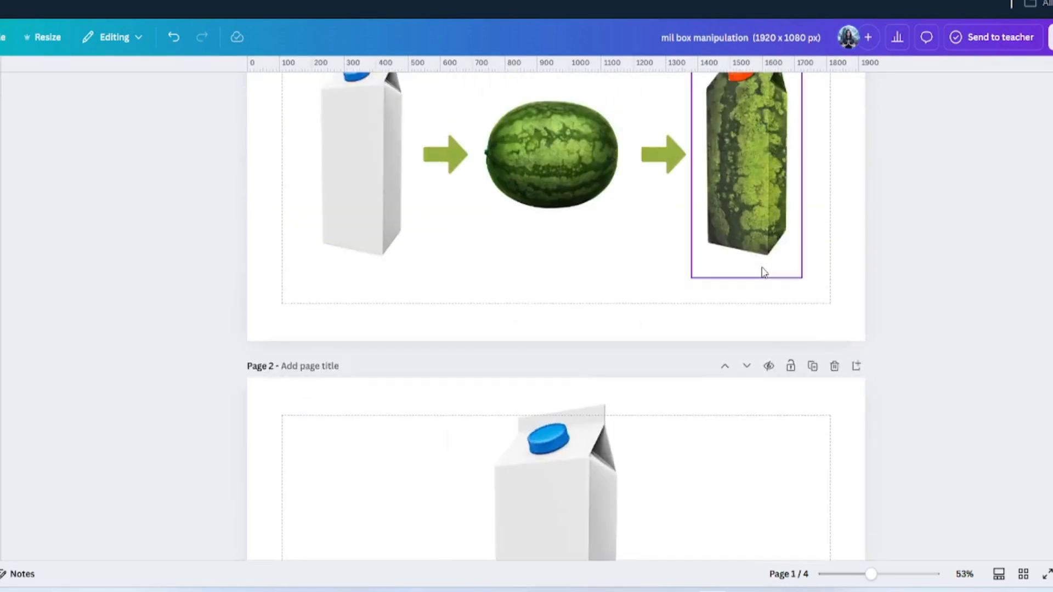
- Copy the watermelon from page 1 and paste it onto page 4
scroll(764, 272, "up", 3)
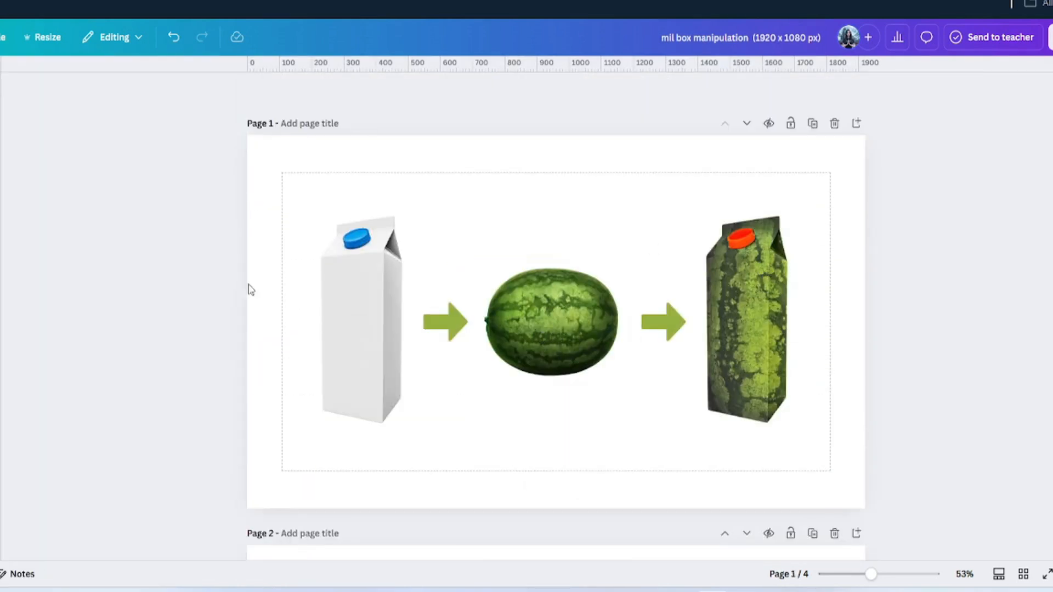
left_click(557, 336)
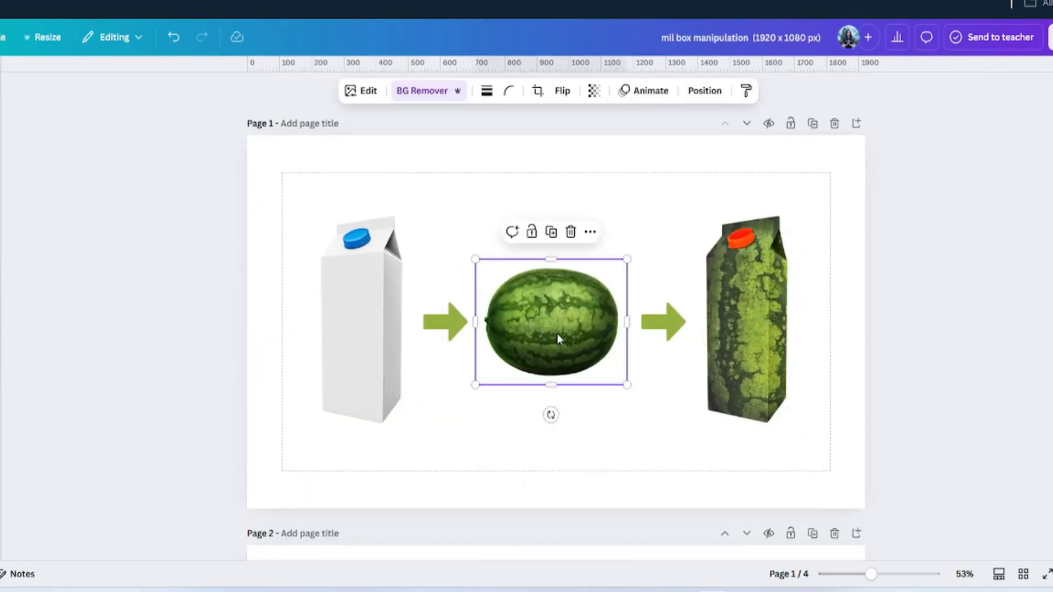
right_click(557, 334)
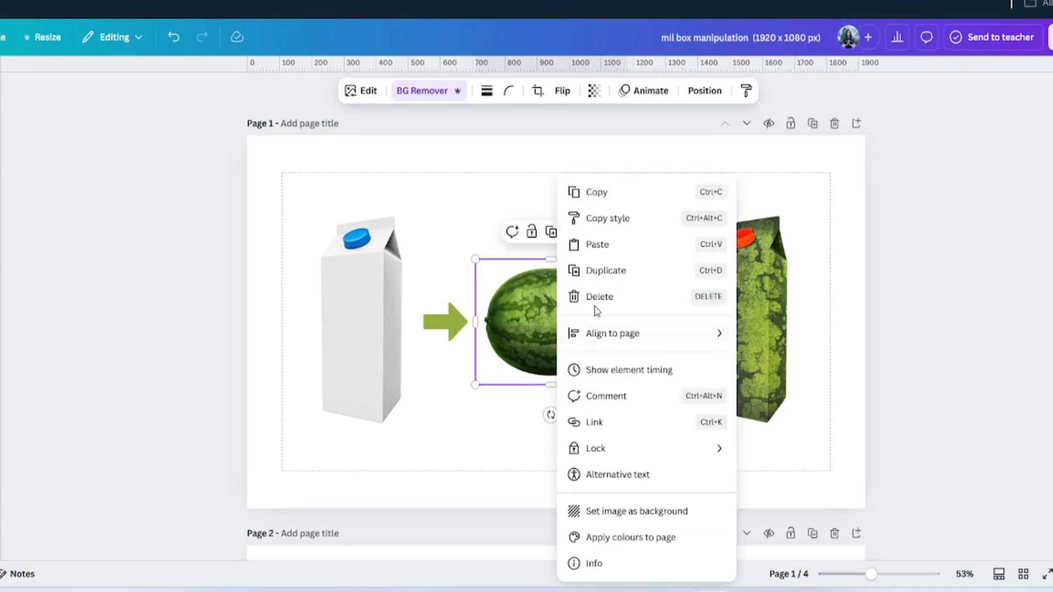
left_click(597, 195)
scroll(604, 384, "down", 20)
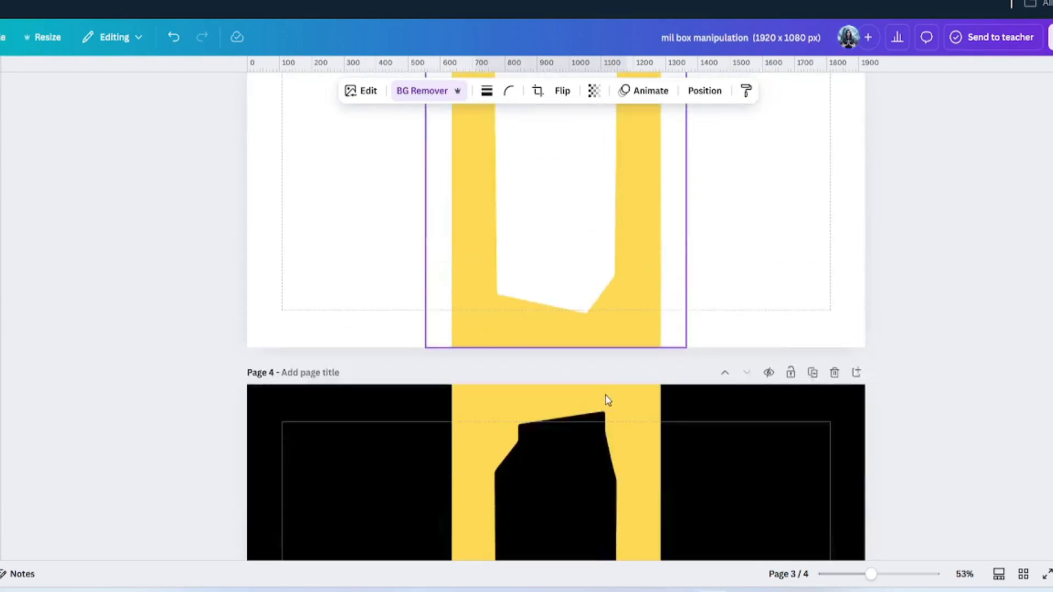
left_click(823, 350)
right_click(706, 286)
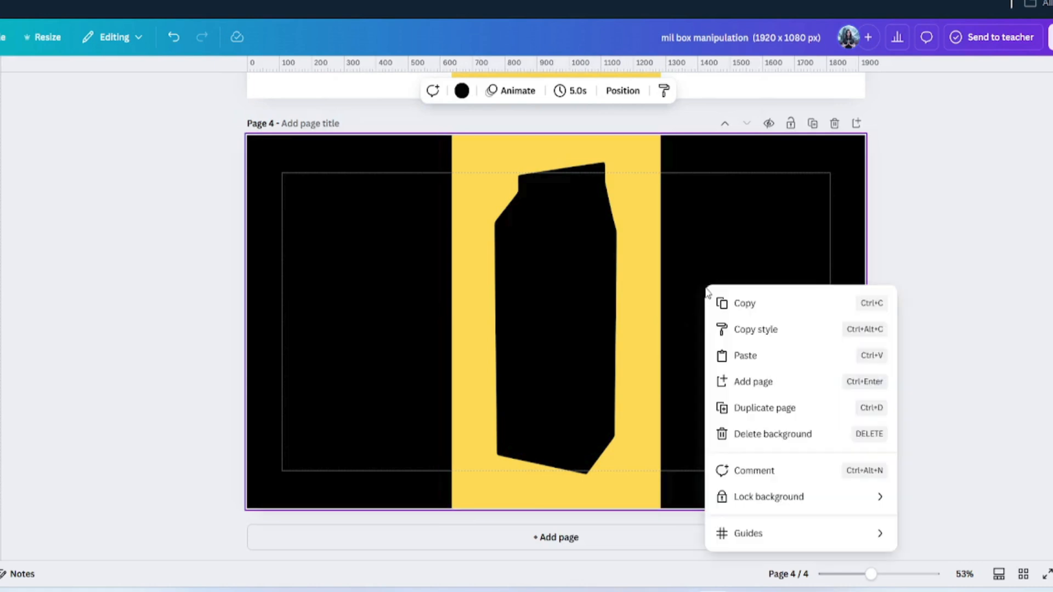
left_click(744, 356)
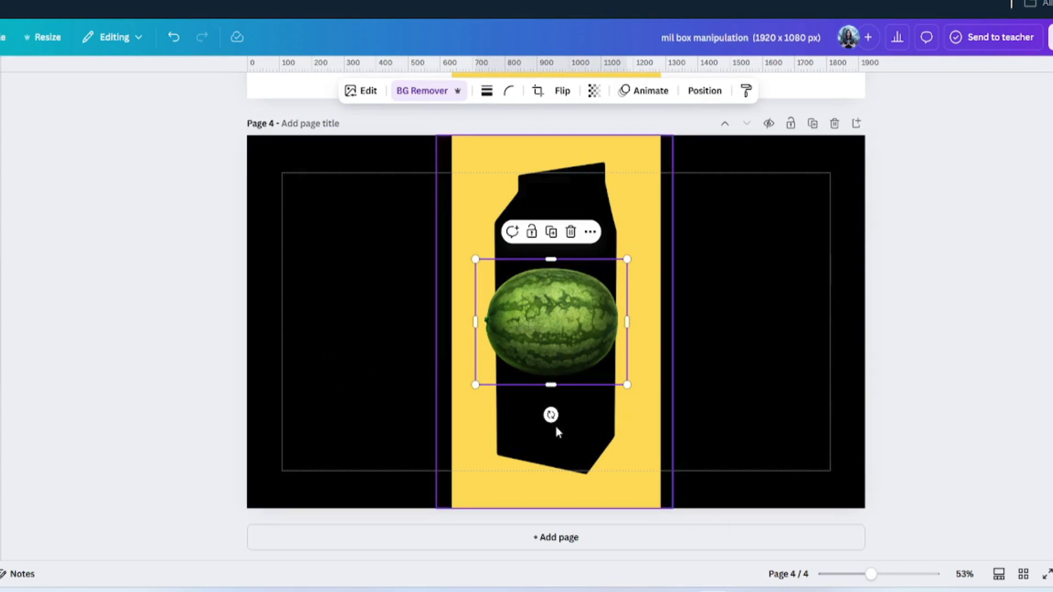
- Rotate the watermelon upright, then move and enlarge it centred over the carton silhouette
left_click_drag(551, 415, 378, 321)
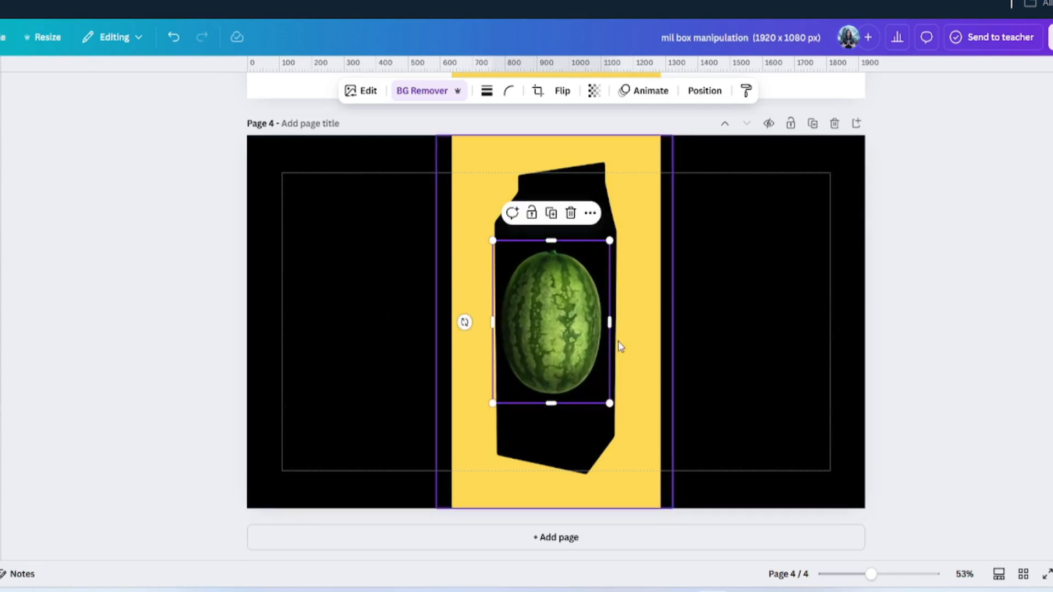
left_click_drag(593, 347, 549, 234)
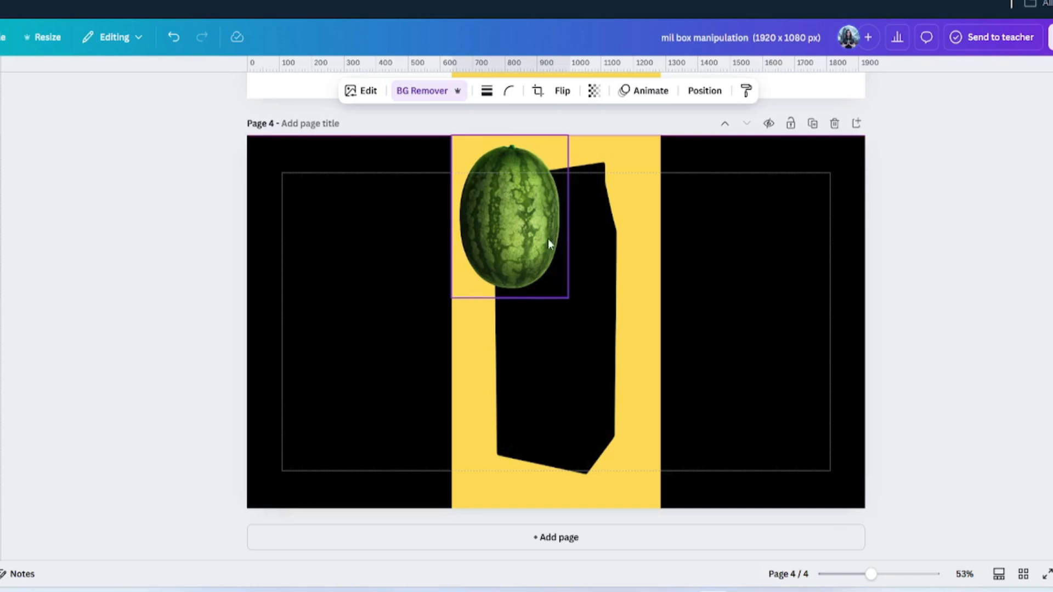
left_click_drag(568, 295, 685, 534)
left_click_drag(614, 410, 598, 408)
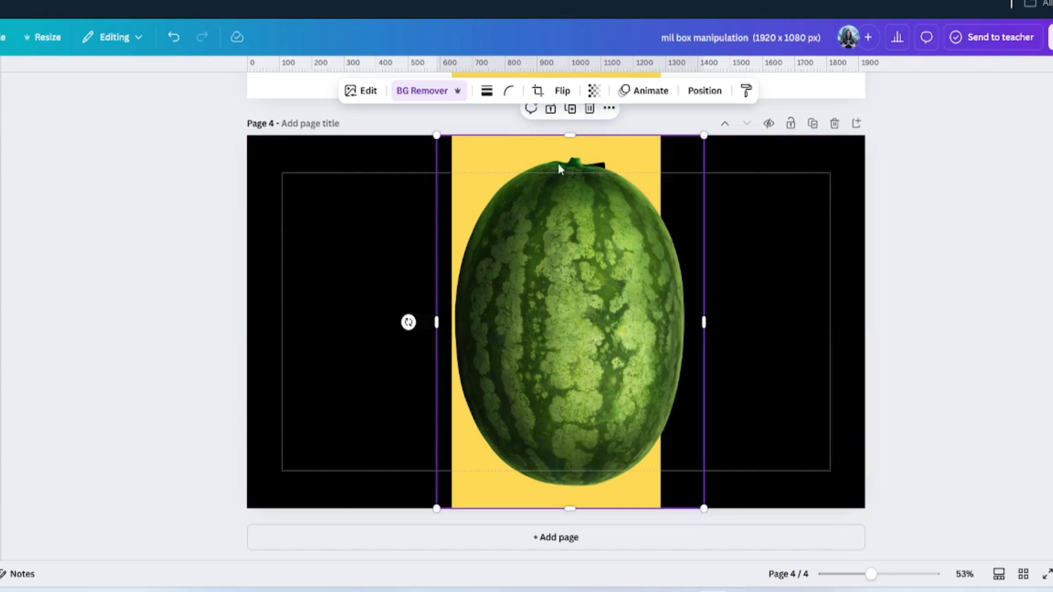
- Send the watermelon behind the yellow band, then enlarge and centre it on the carton
left_click(707, 91)
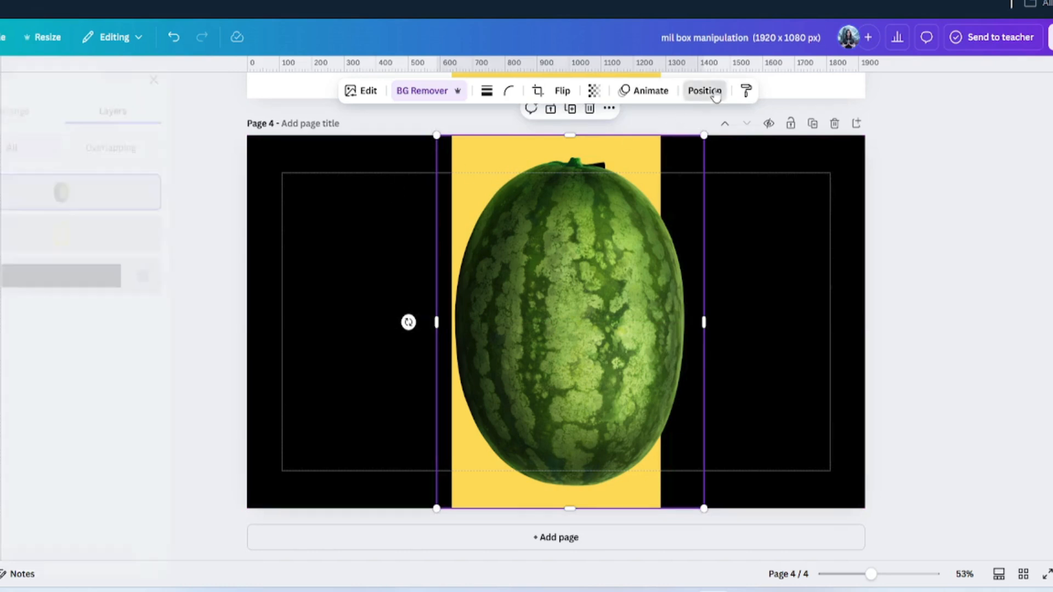
left_click_drag(100, 192, 104, 241)
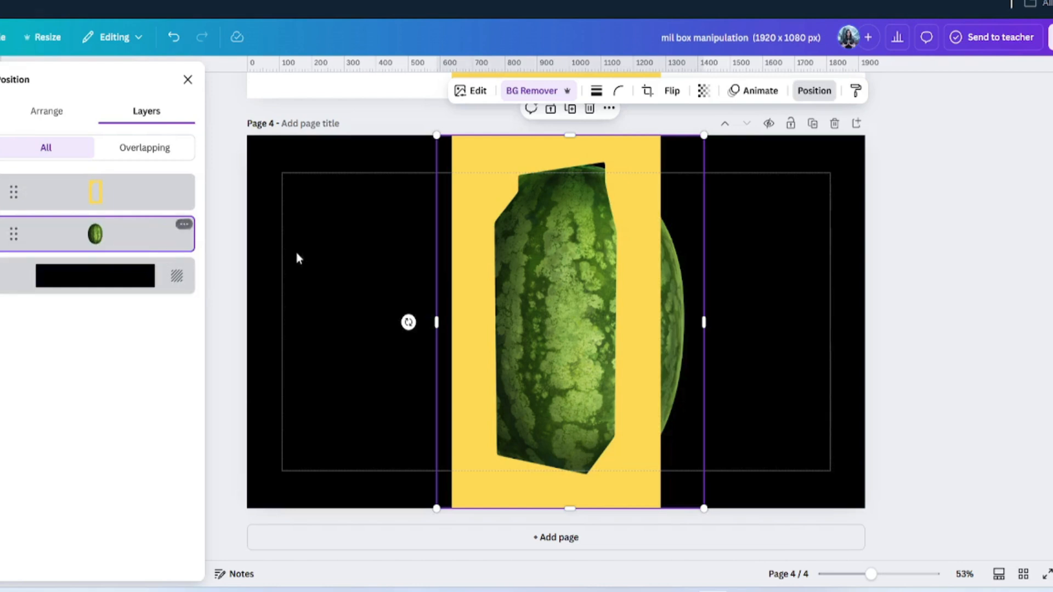
left_click_drag(693, 351, 674, 352)
left_click_drag(688, 135, 696, 116)
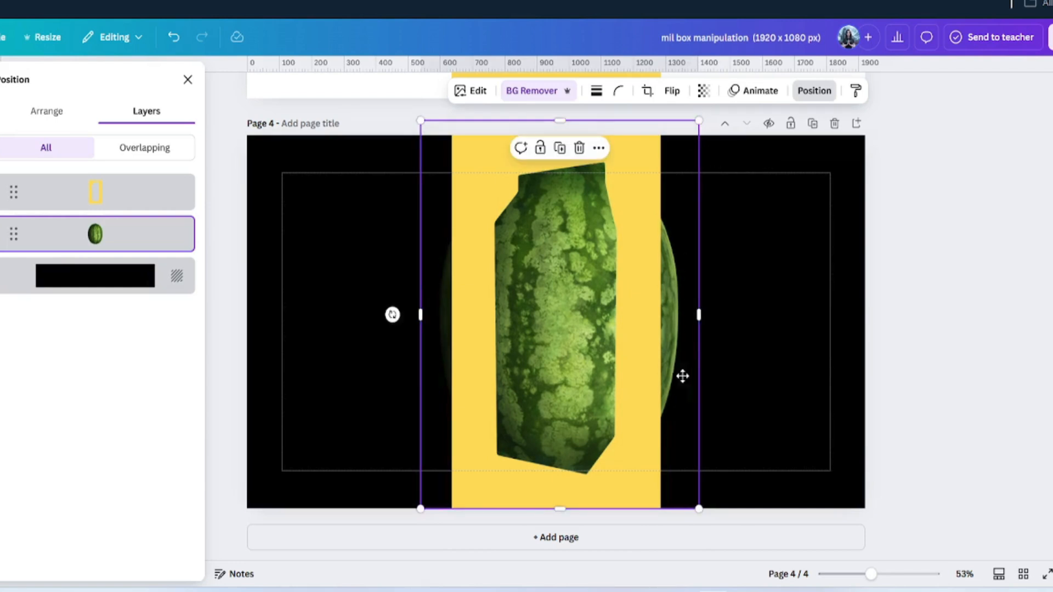
left_click_drag(682, 376, 682, 376)
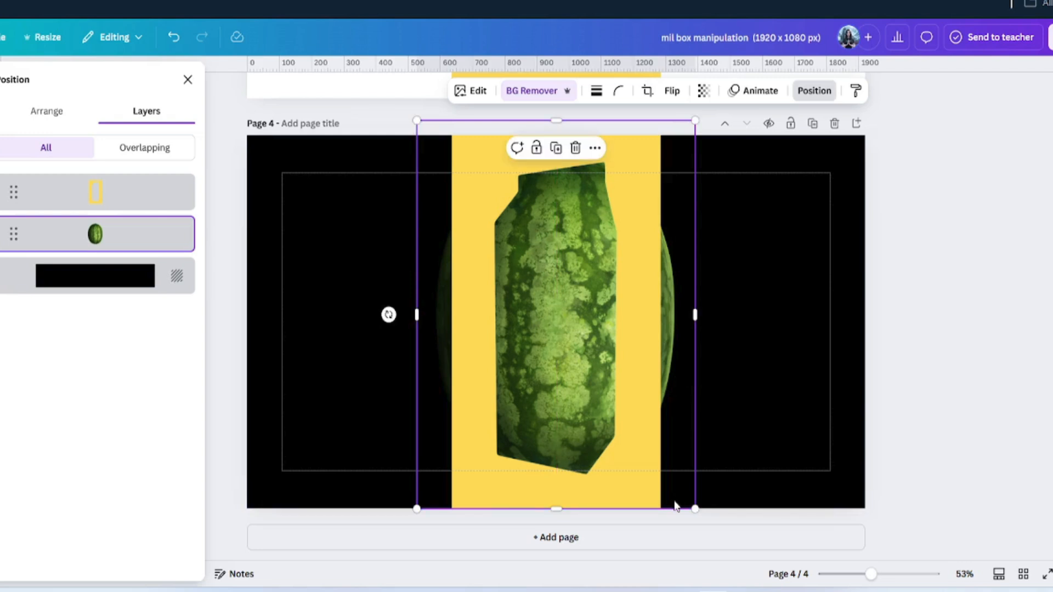
left_click_drag(692, 508, 702, 519)
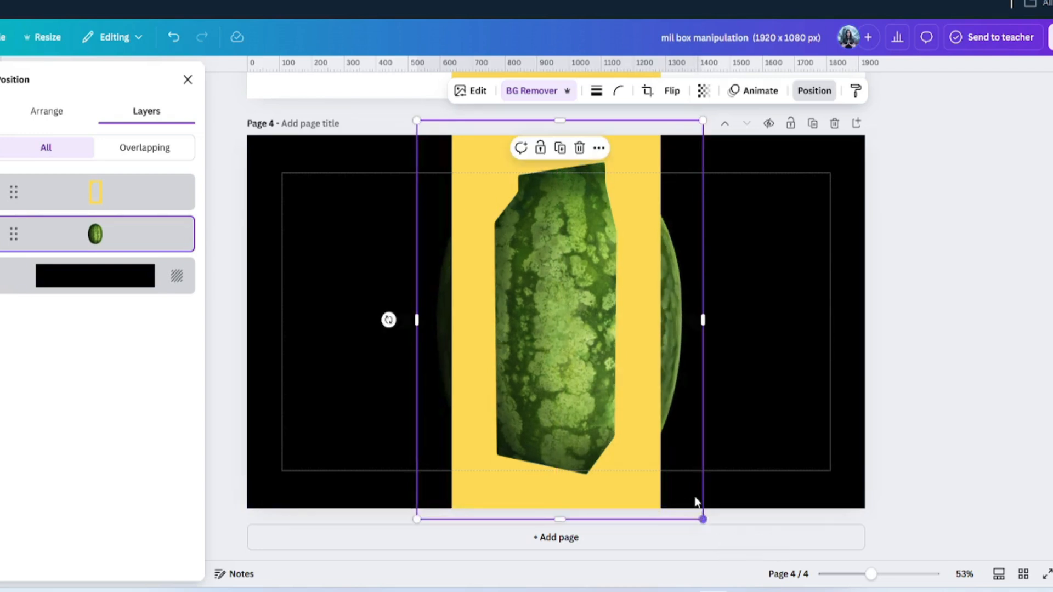
left_click_drag(694, 457, 690, 453)
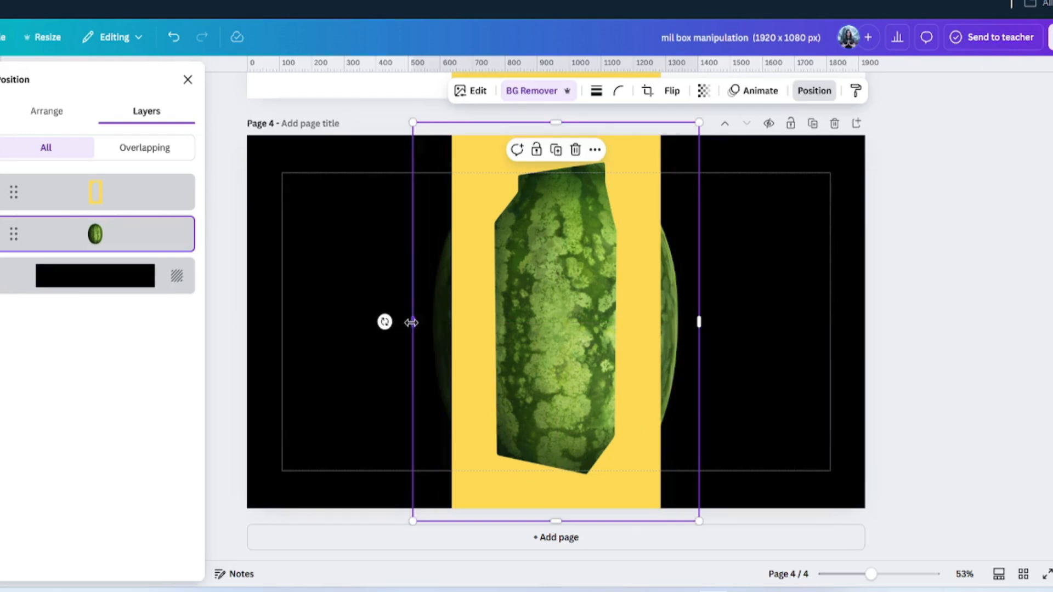
- Crop the watermelon's left, bottom, right and top edges to fit within the yellow strip
left_click_drag(411, 322, 469, 318)
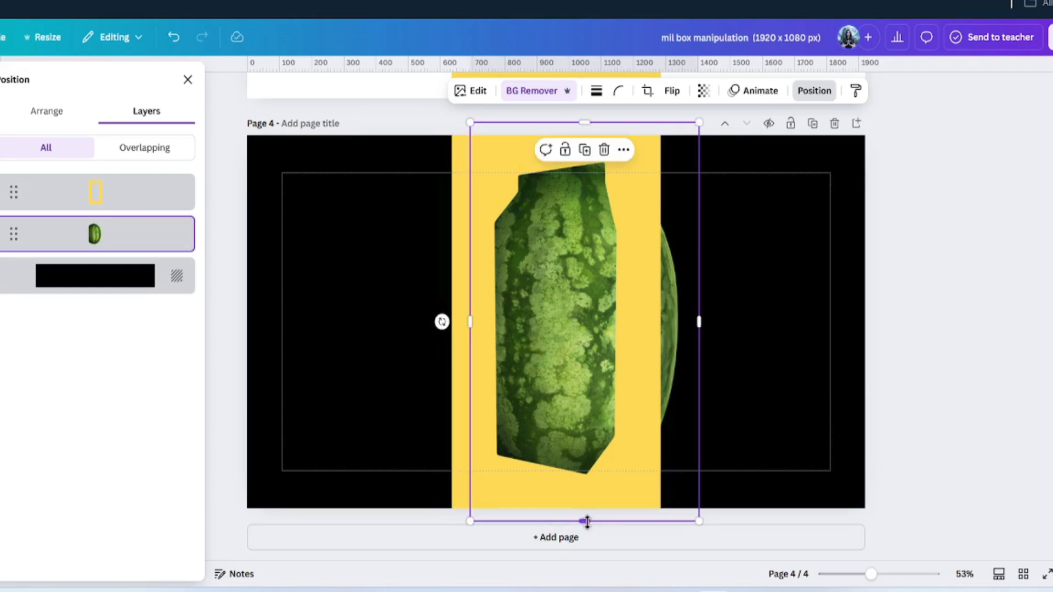
left_click_drag(584, 521, 587, 489)
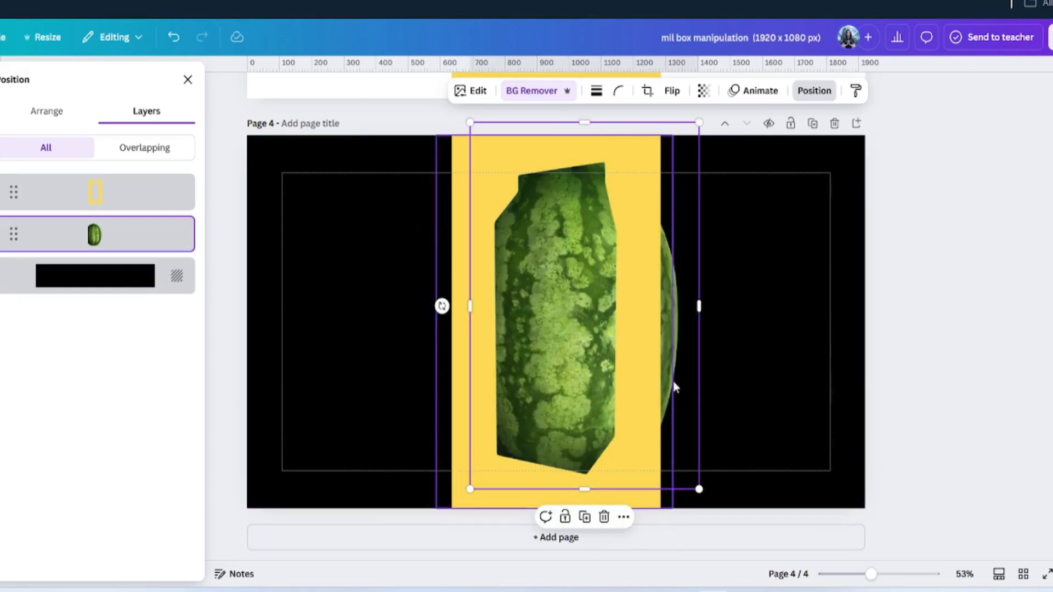
left_click_drag(698, 308, 639, 306)
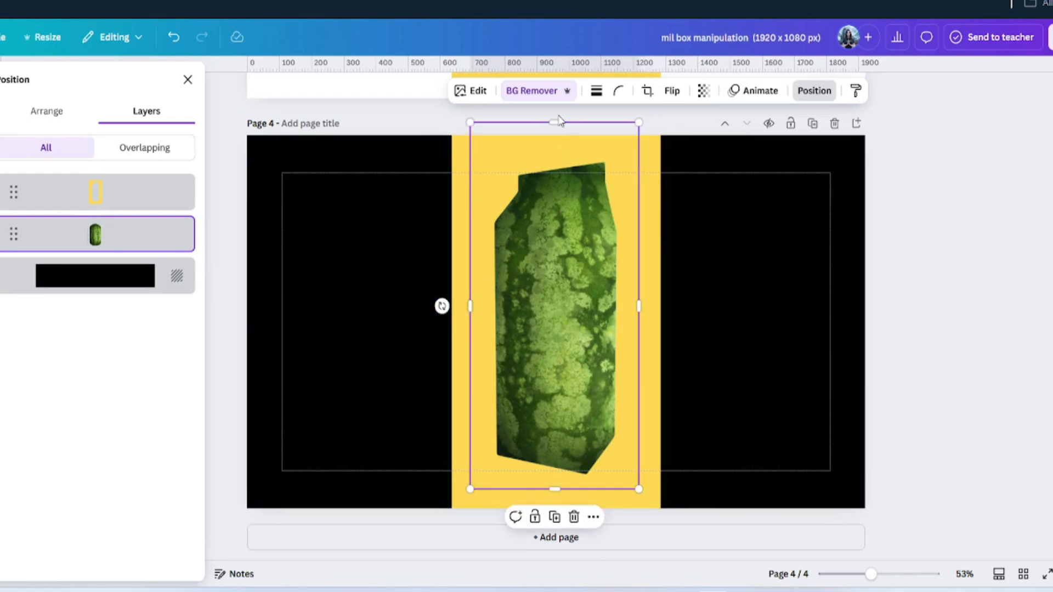
left_click_drag(558, 122, 556, 147)
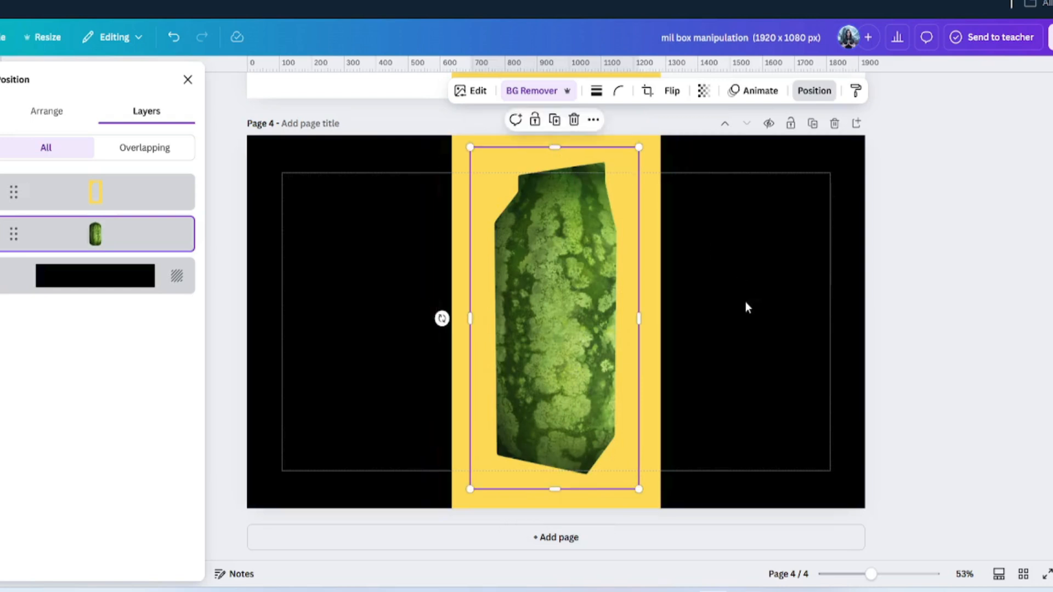
left_click(747, 306)
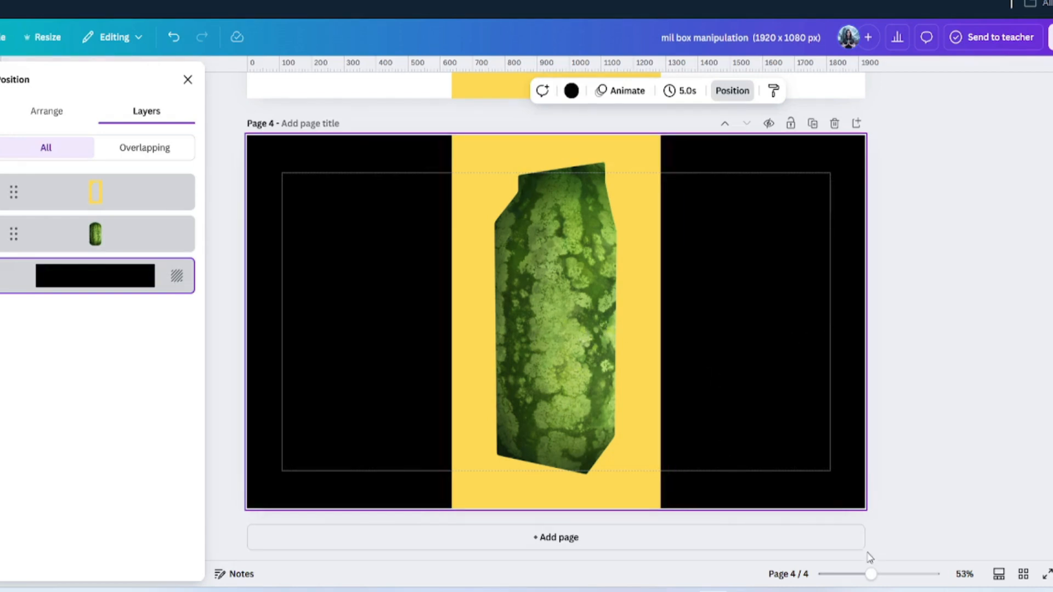
left_click_drag(870, 574, 894, 573)
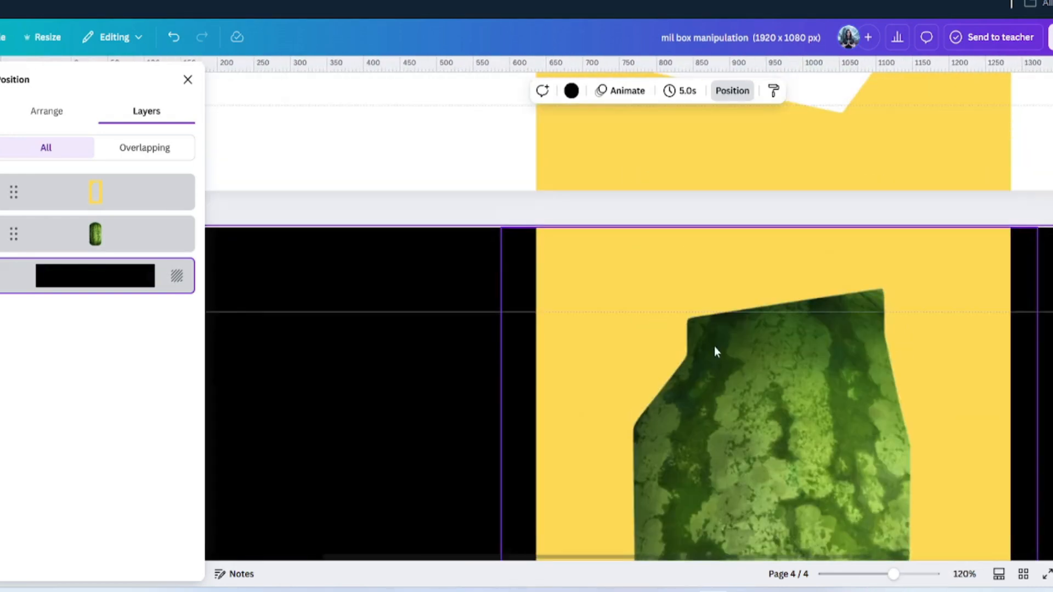
scroll(902, 338, "down", 10)
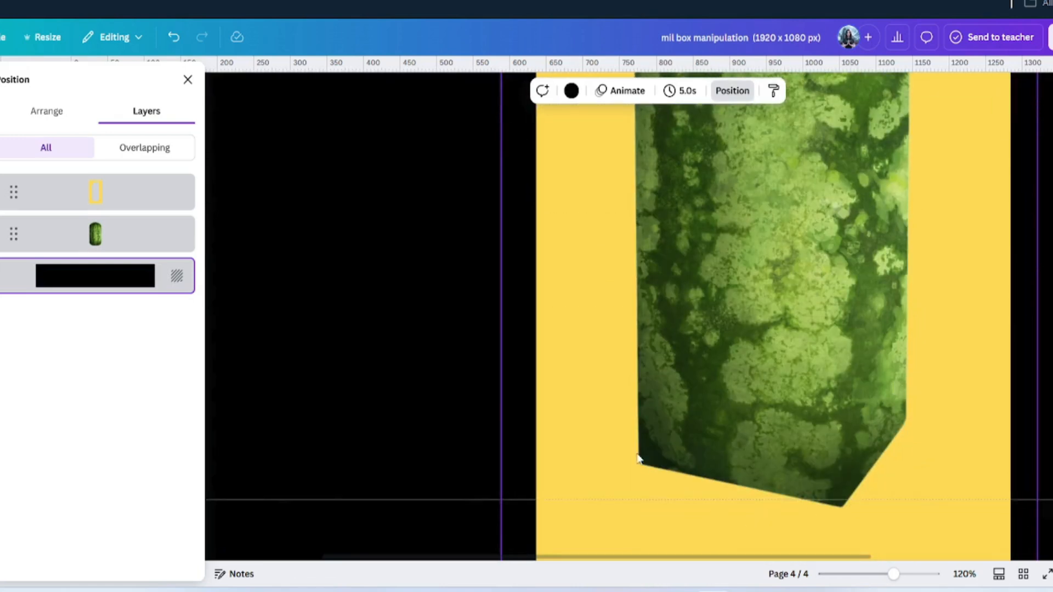
left_click_drag(893, 574, 867, 582)
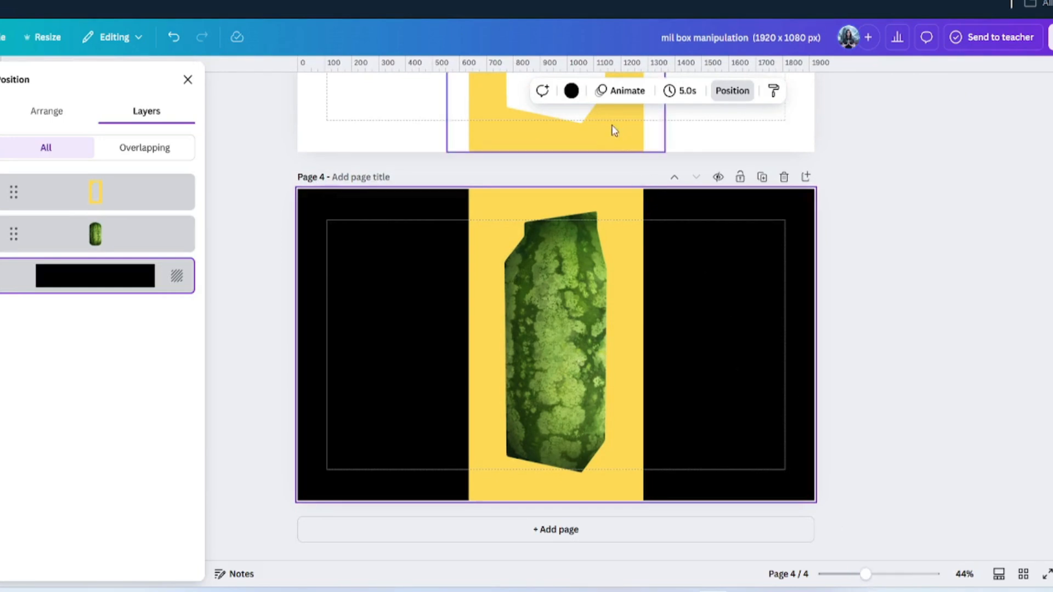
- Change Page 4's black background to the yellow document colour
left_click(571, 91)
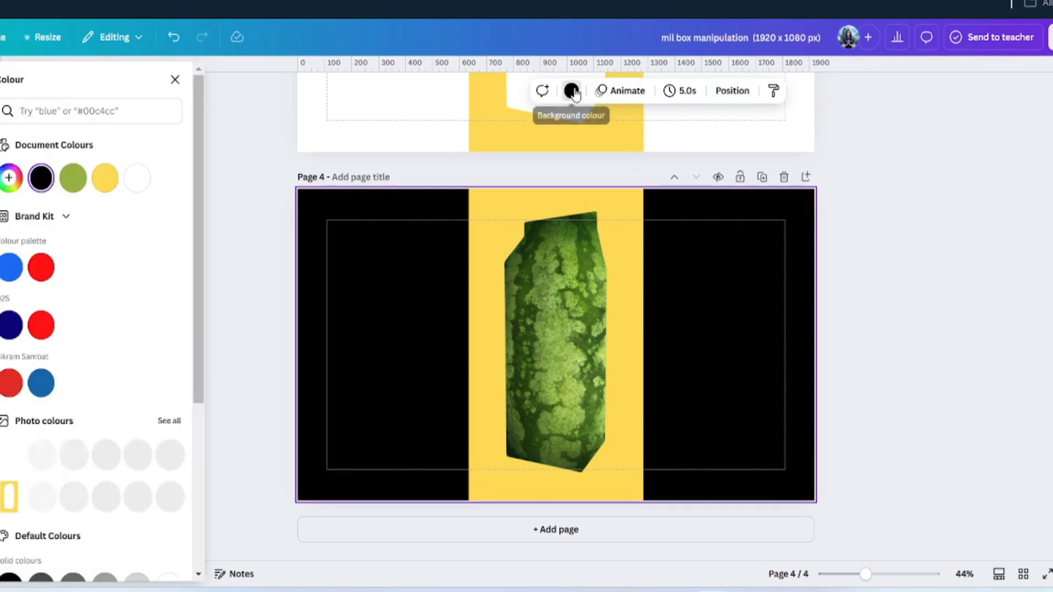
left_click(100, 189)
scroll(82, 384, "down", 5)
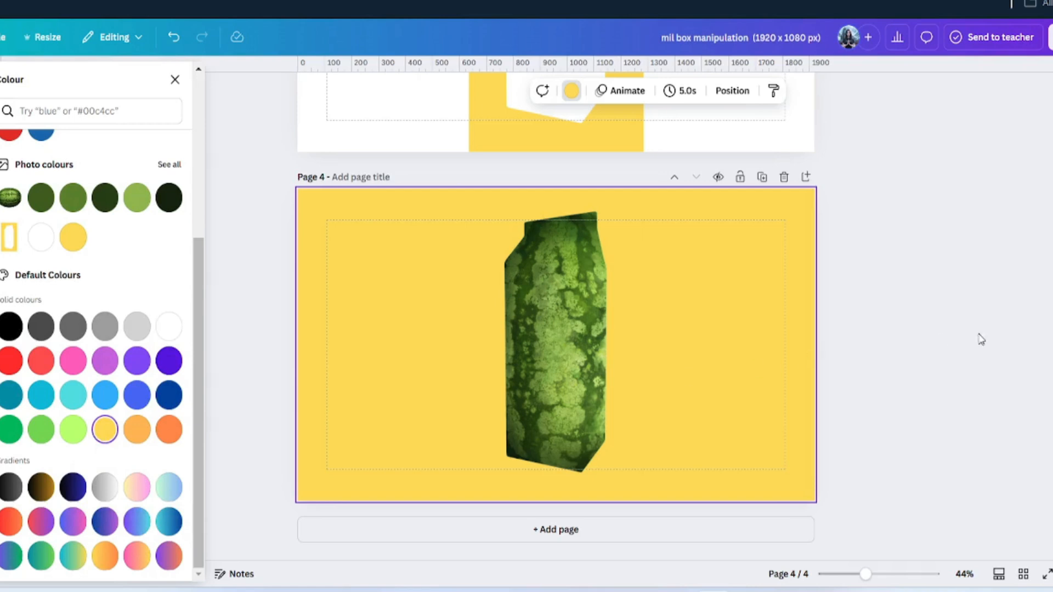
left_click(936, 340)
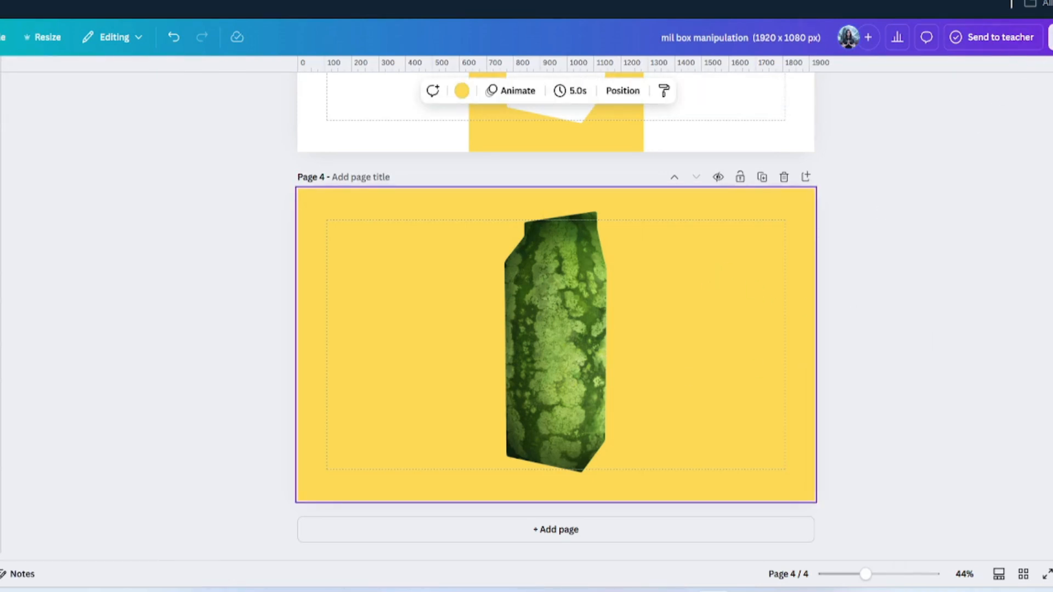
left_click(1050, 37)
- Download only Page 4 as a PNG, then add a new blank page after it
left_click(889, 293)
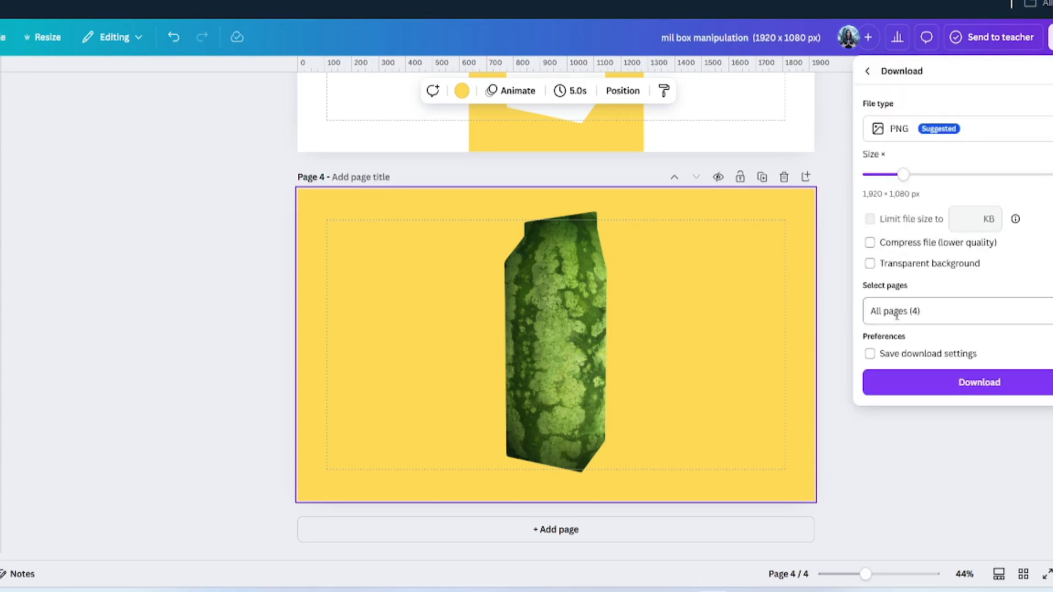
left_click(897, 316)
scroll(895, 443, "down", 1)
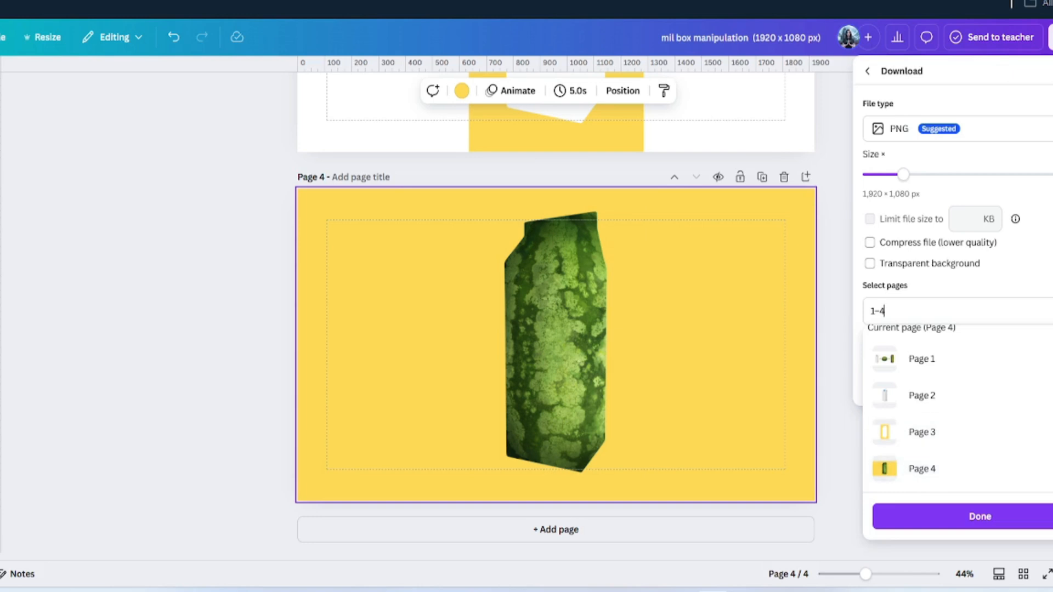
left_click(1050, 331)
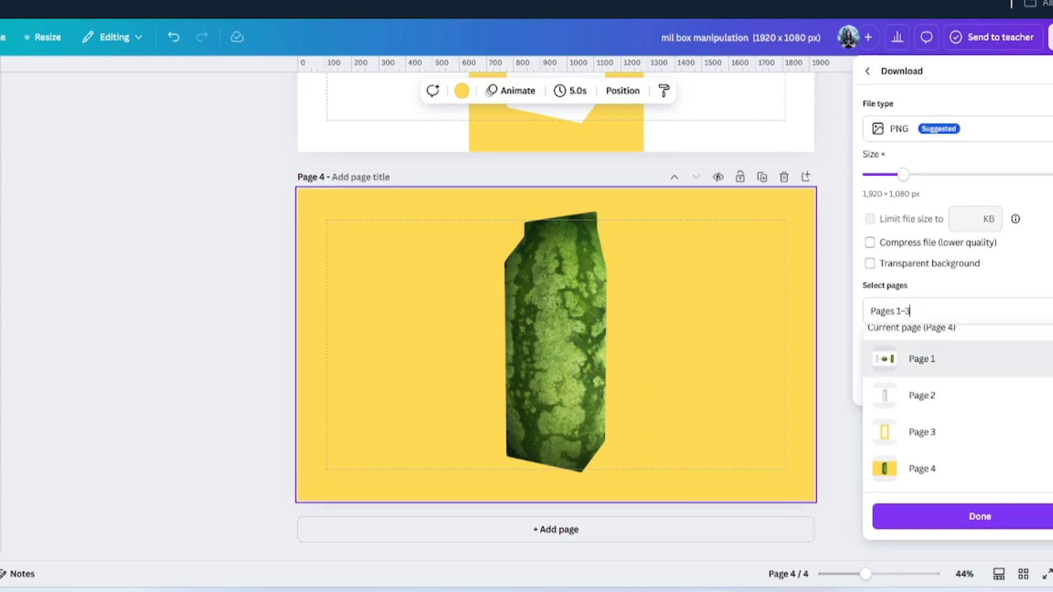
left_click(933, 359)
left_click(932, 396)
left_click(932, 432)
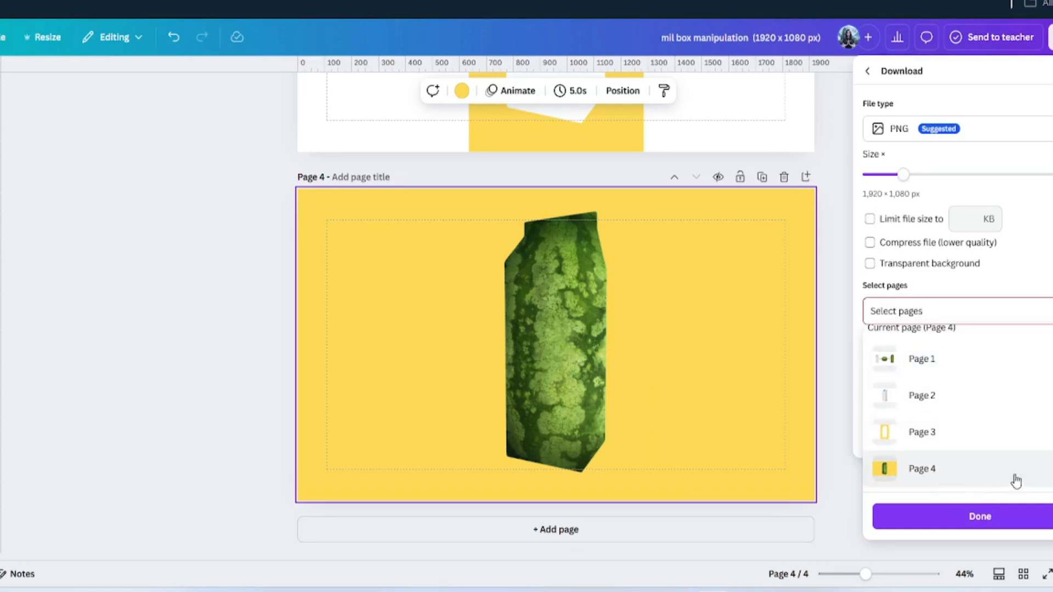
left_click(933, 469)
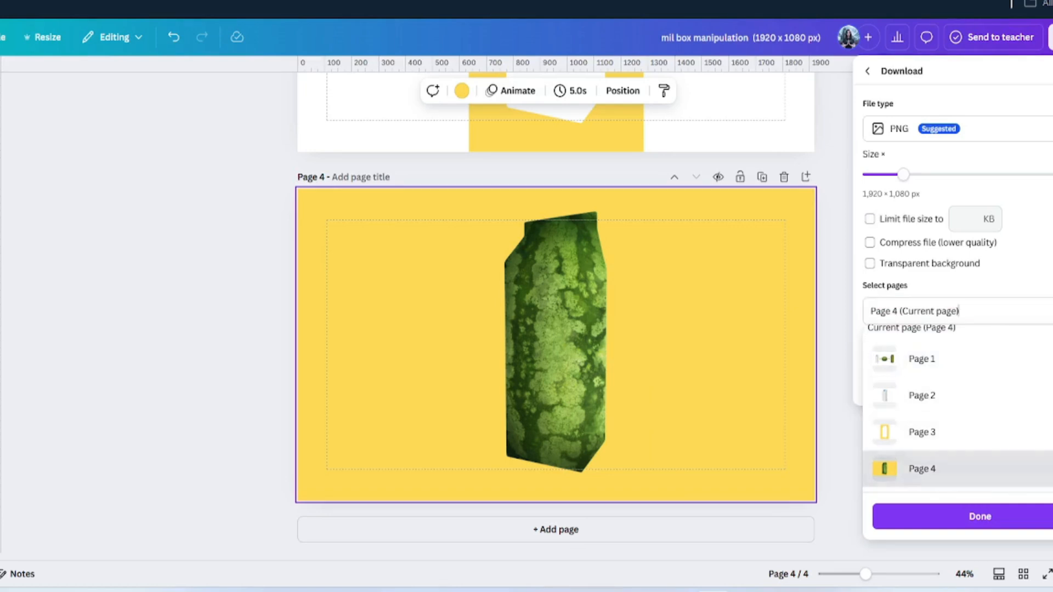
left_click(994, 518)
left_click(945, 391)
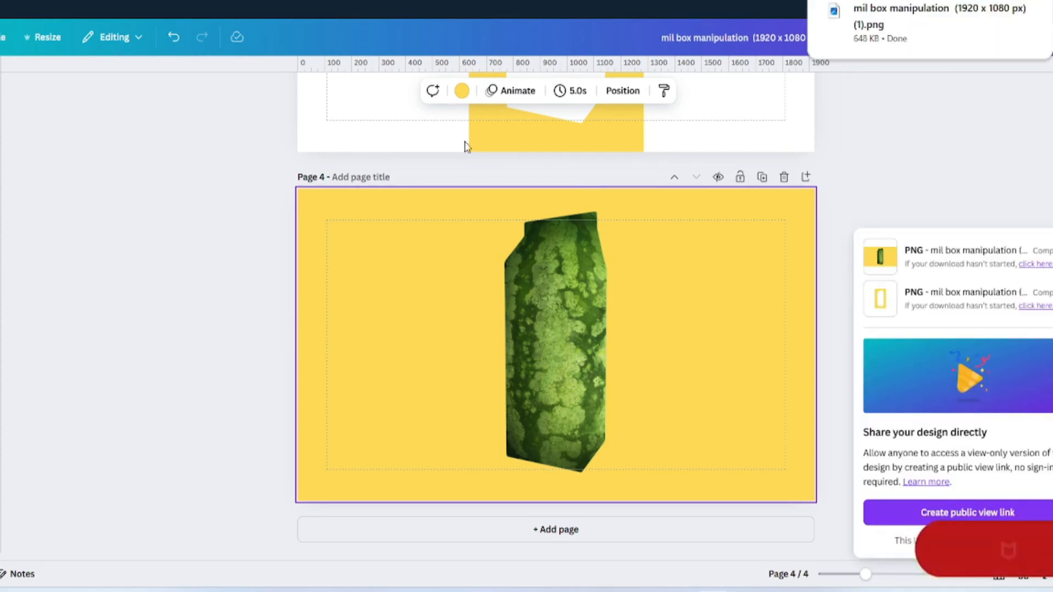
left_click(565, 531)
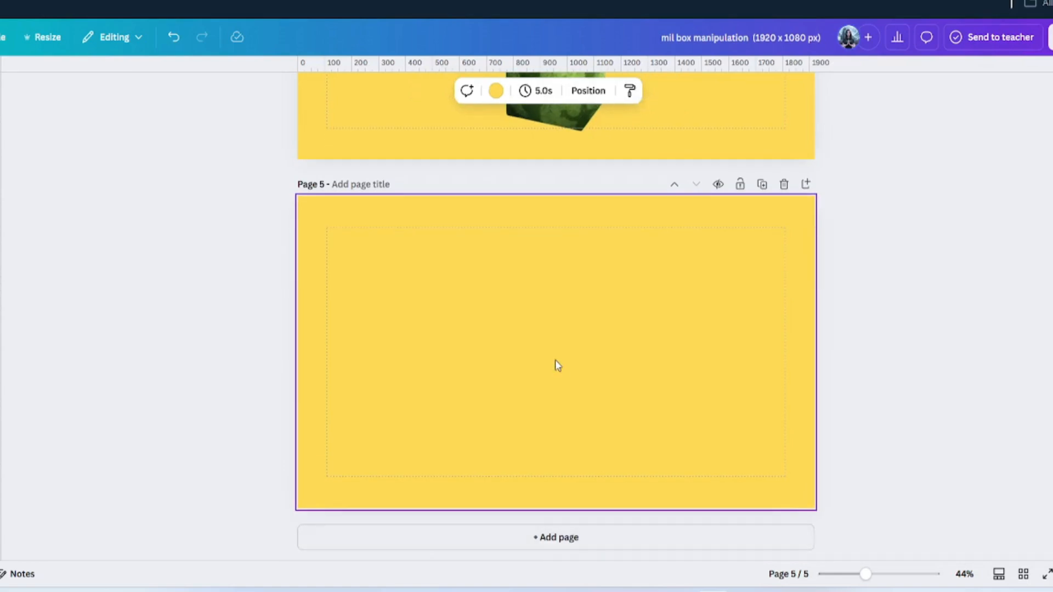
- Clear Page 5's yellow background to white and place the downloaded watermelon carton PNG, enlarged to fill
scroll(595, 438, "up", 5)
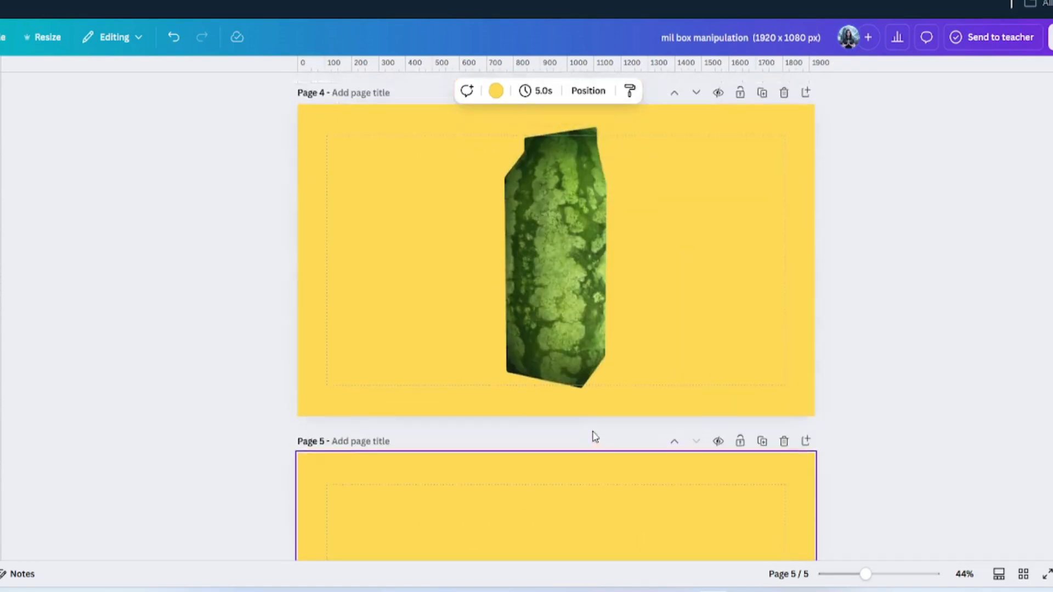
scroll(595, 437, "up", 3)
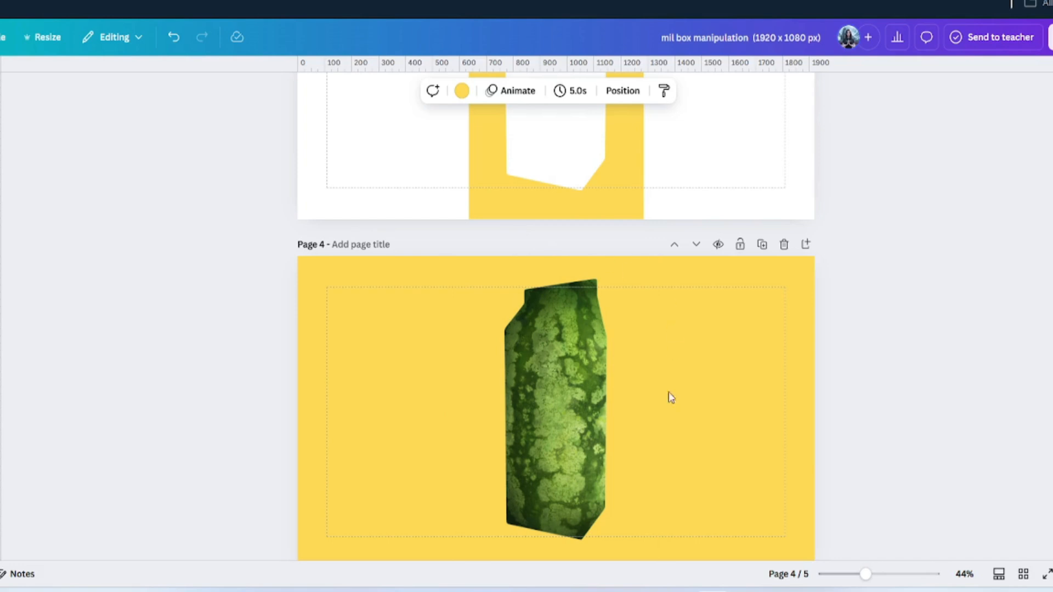
scroll(670, 397, "down", 8)
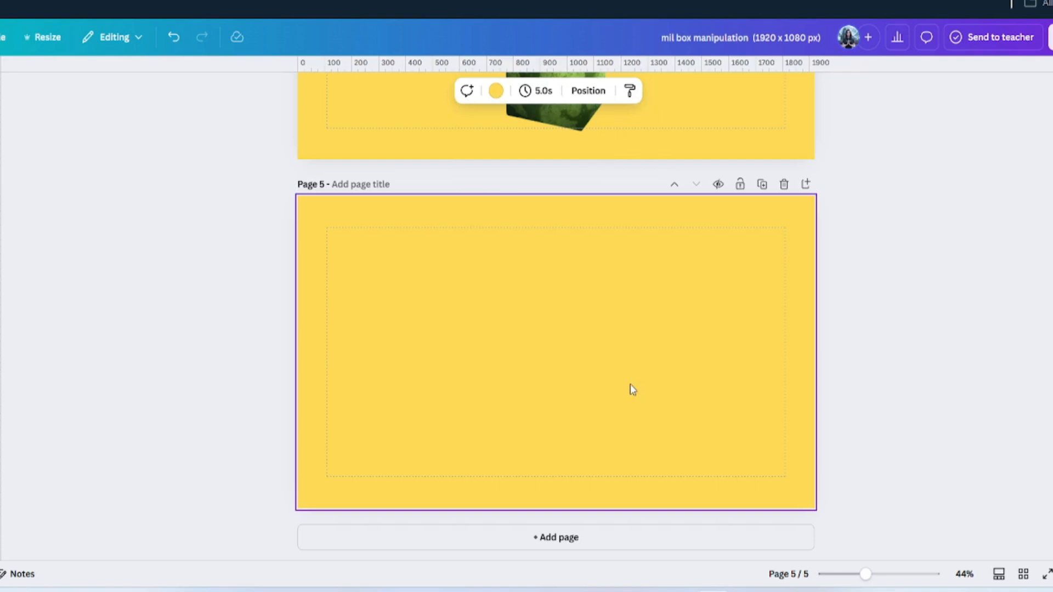
key("Delete")
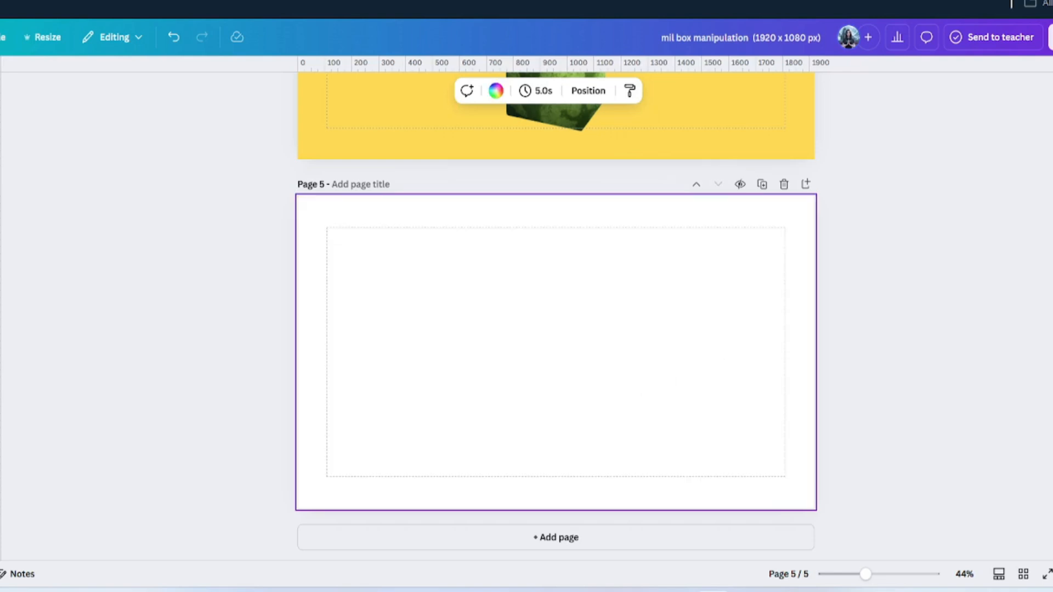
left_click_drag(954, 113, 461, 302)
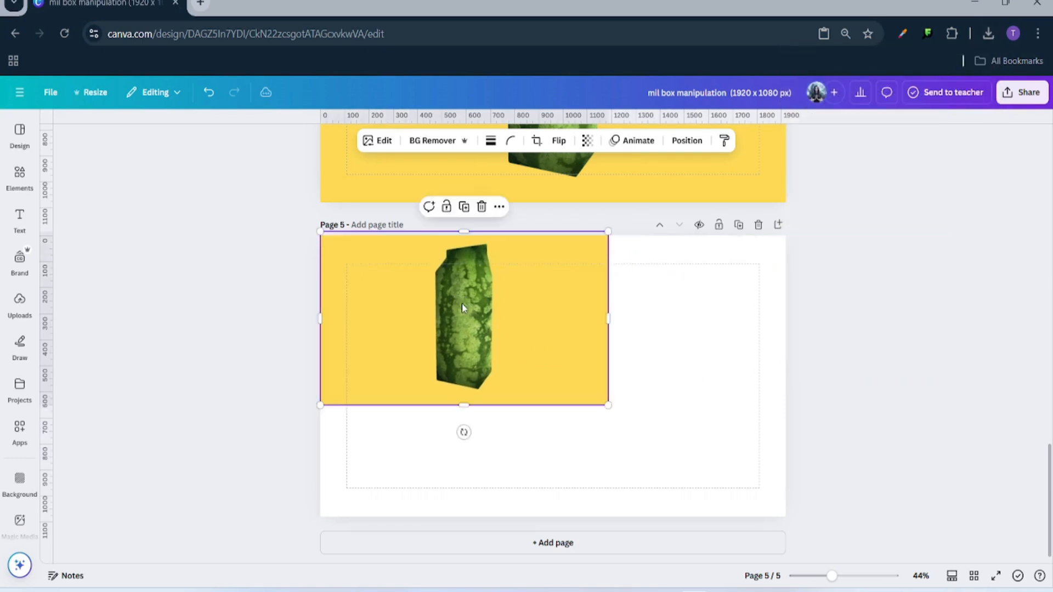
left_click_drag(610, 410, 790, 518)
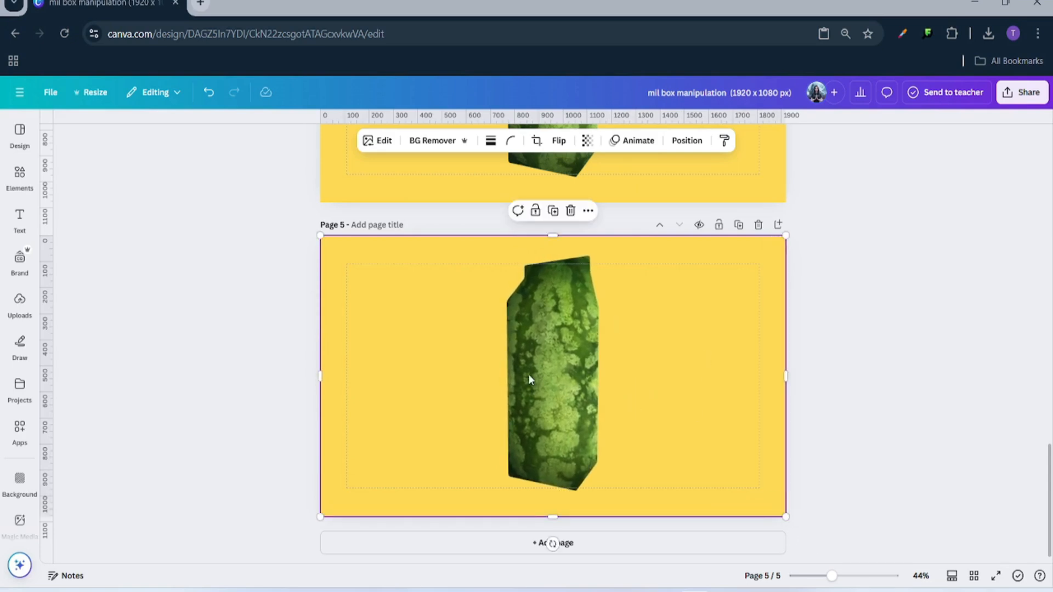
- Remove the image's yellow background and crop its left and right sides to the carton
left_click(451, 138)
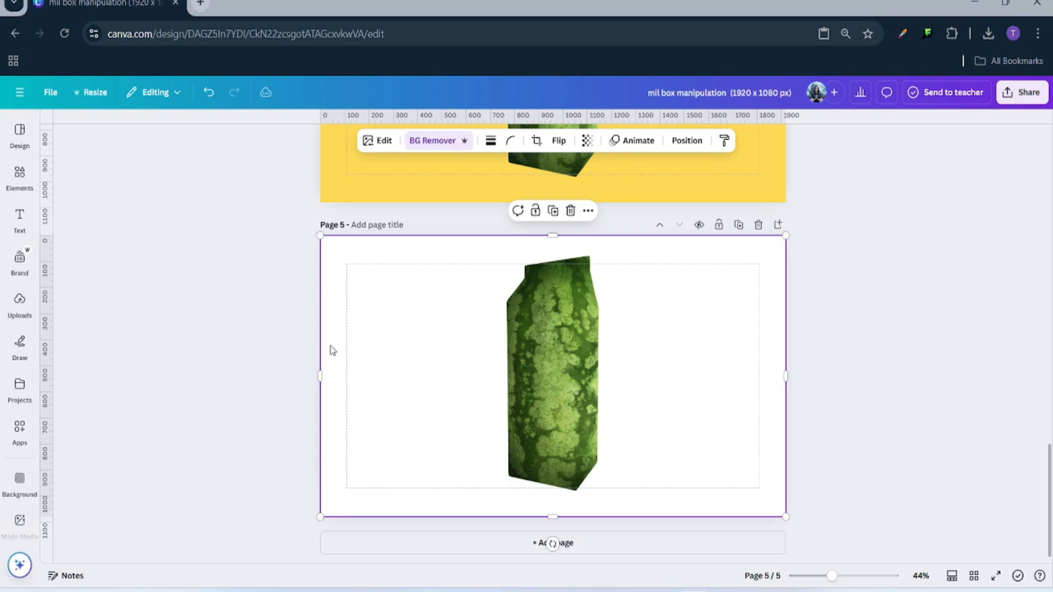
left_click_drag(321, 377, 499, 379)
left_click_drag(787, 378, 607, 384)
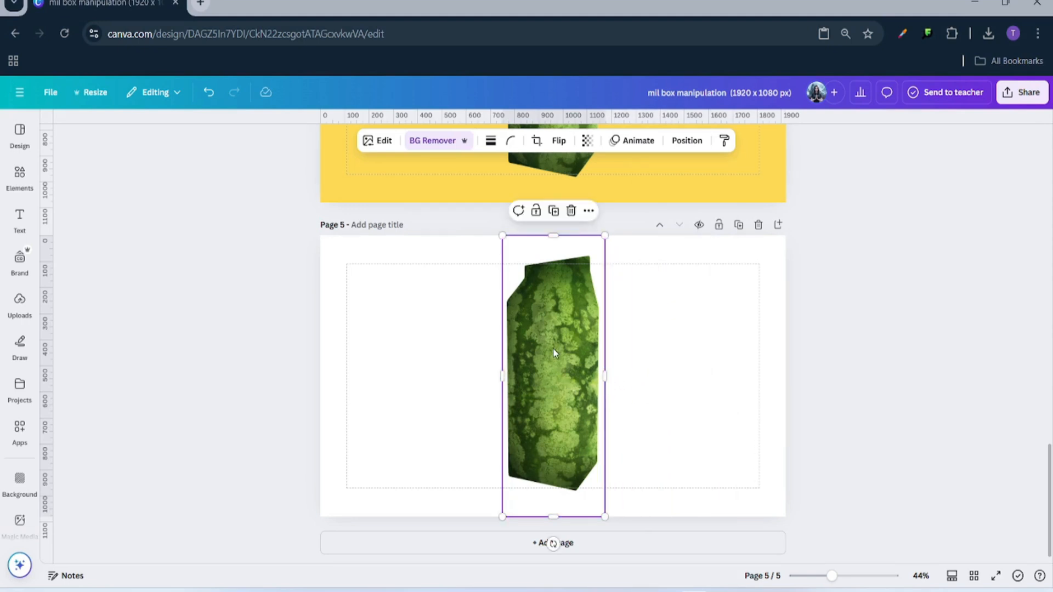
- Adjust the watermelon carton to saturation 45, blacks -28, brightness -11 and contrast 17
left_click(371, 142)
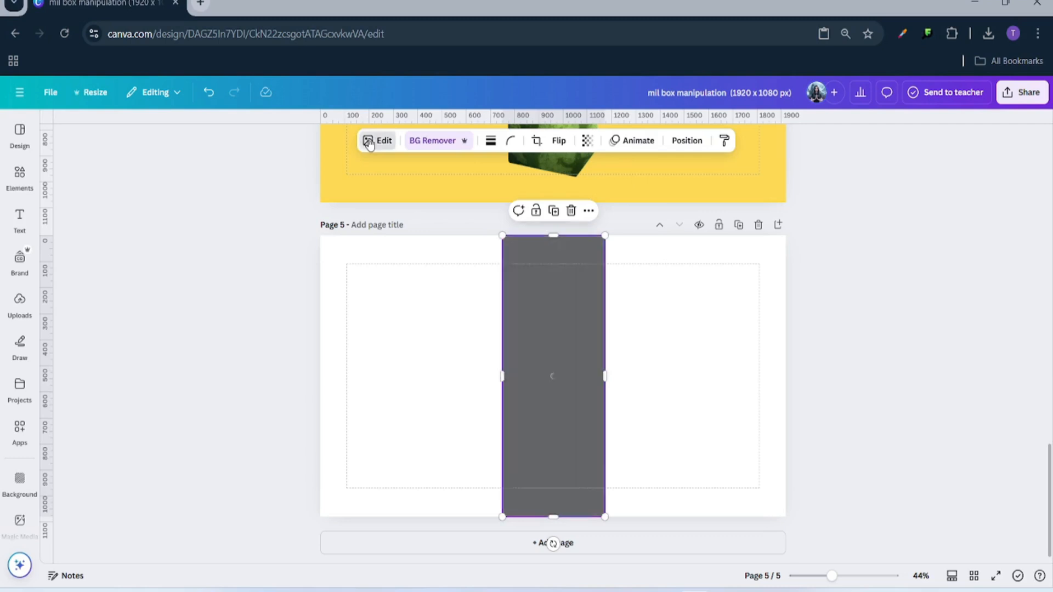
left_click(117, 167)
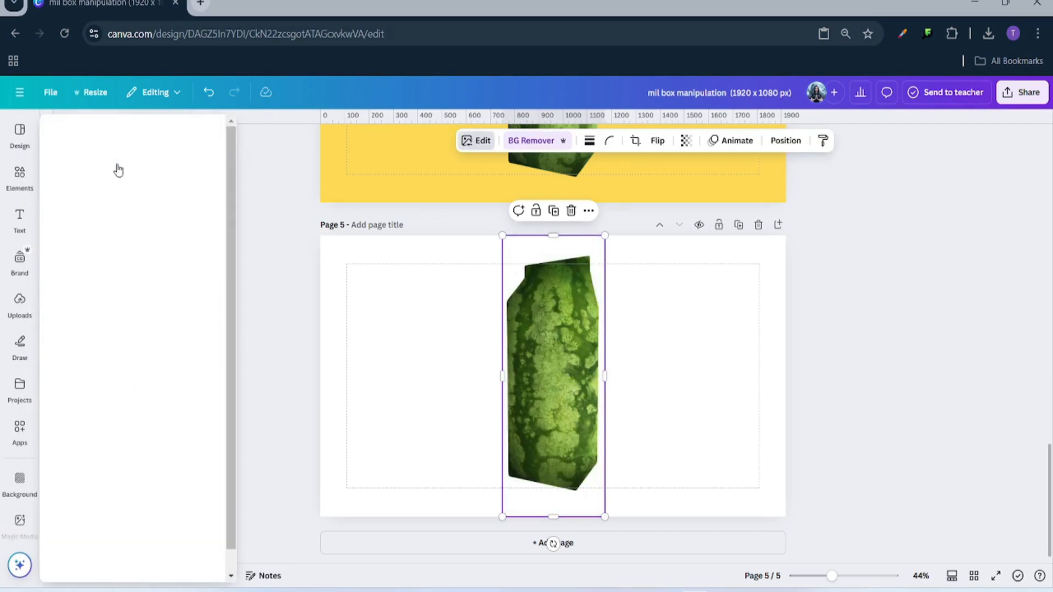
scroll(137, 373, "down", 5)
scroll(138, 378, "down", 3)
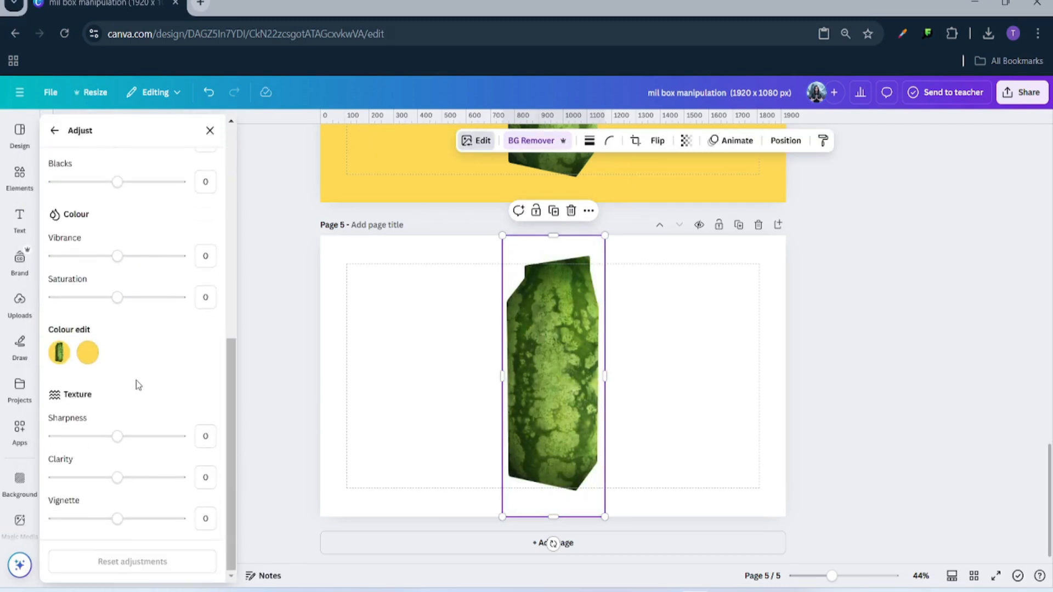
scroll(117, 465, "up", 2)
left_click_drag(116, 371, 99, 406)
scroll(134, 392, "up", 4)
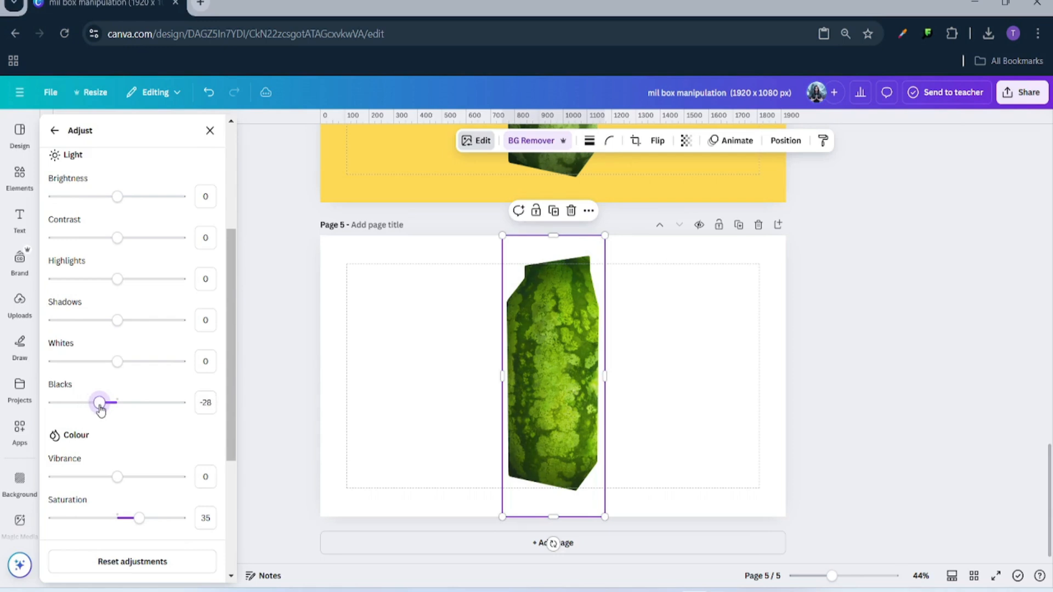
left_click_drag(138, 518, 144, 522)
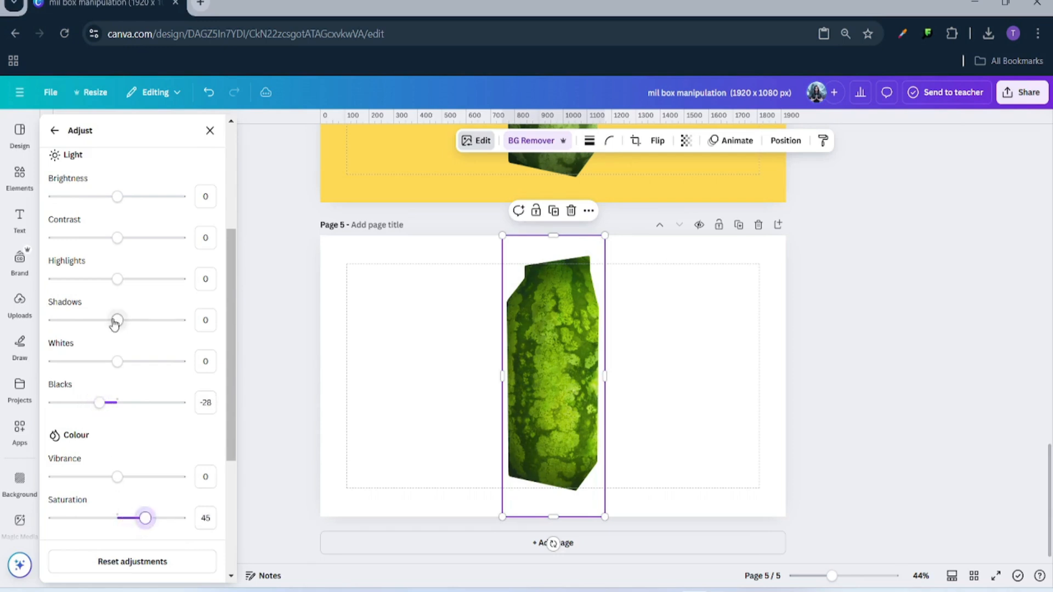
scroll(114, 329, "up", 3)
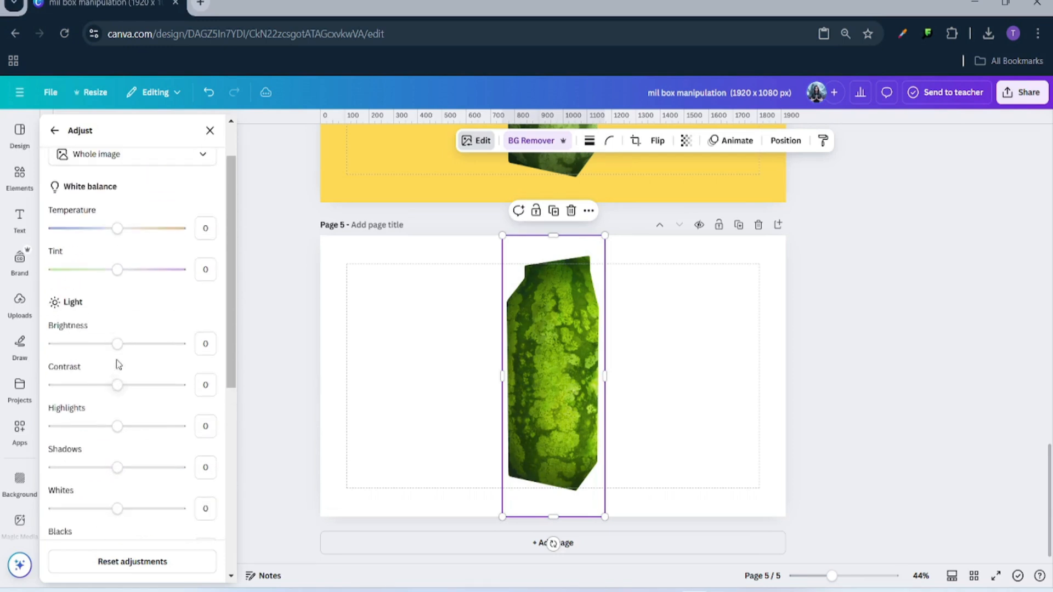
left_click_drag(116, 345, 129, 394)
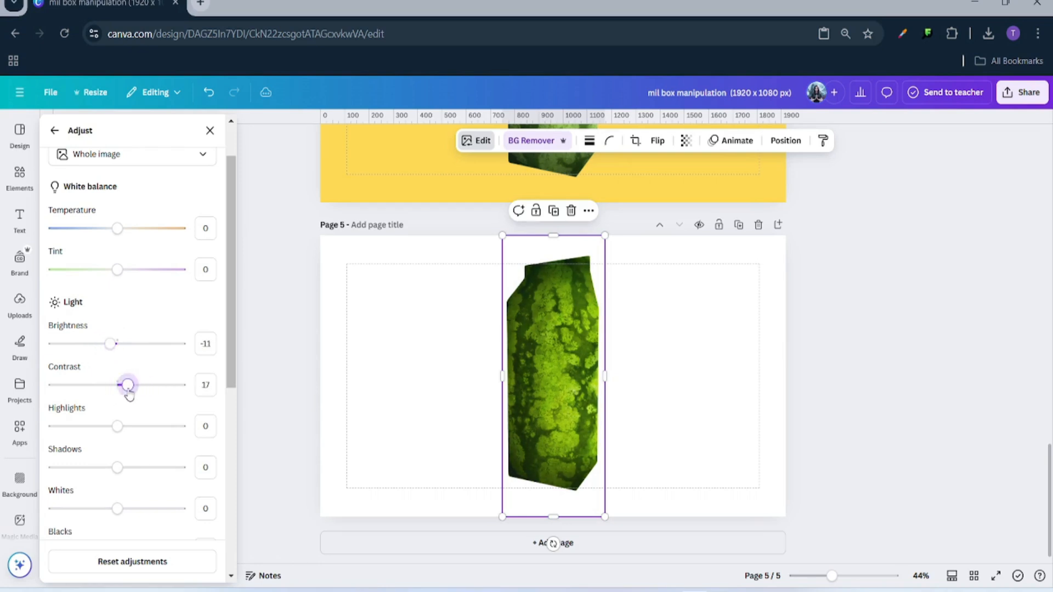
left_click(405, 381)
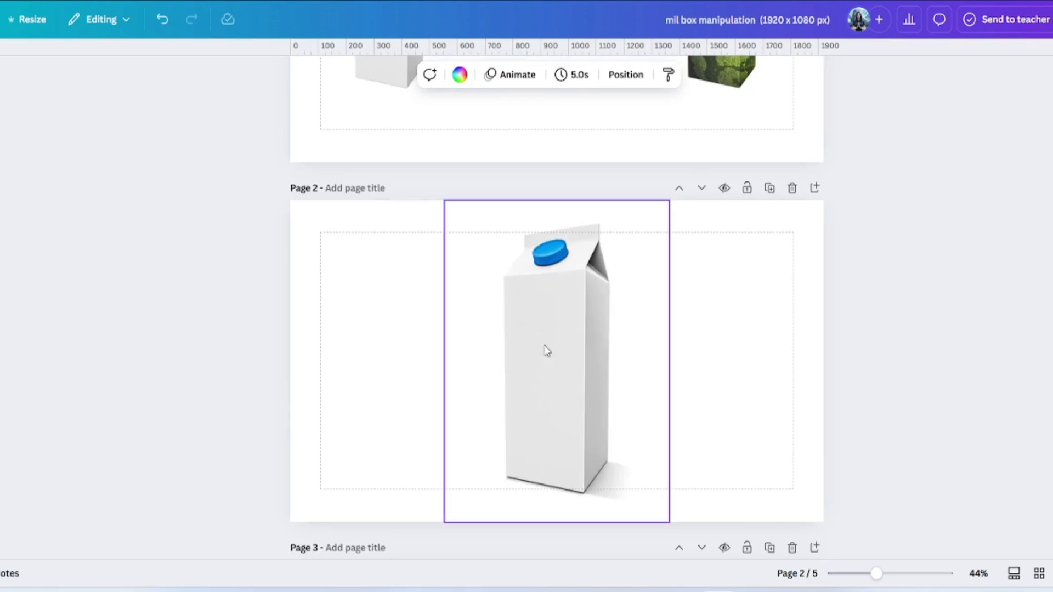
- Copy page 2's white milk carton onto page 5 and remove its background
left_click(578, 346)
right_click(558, 341)
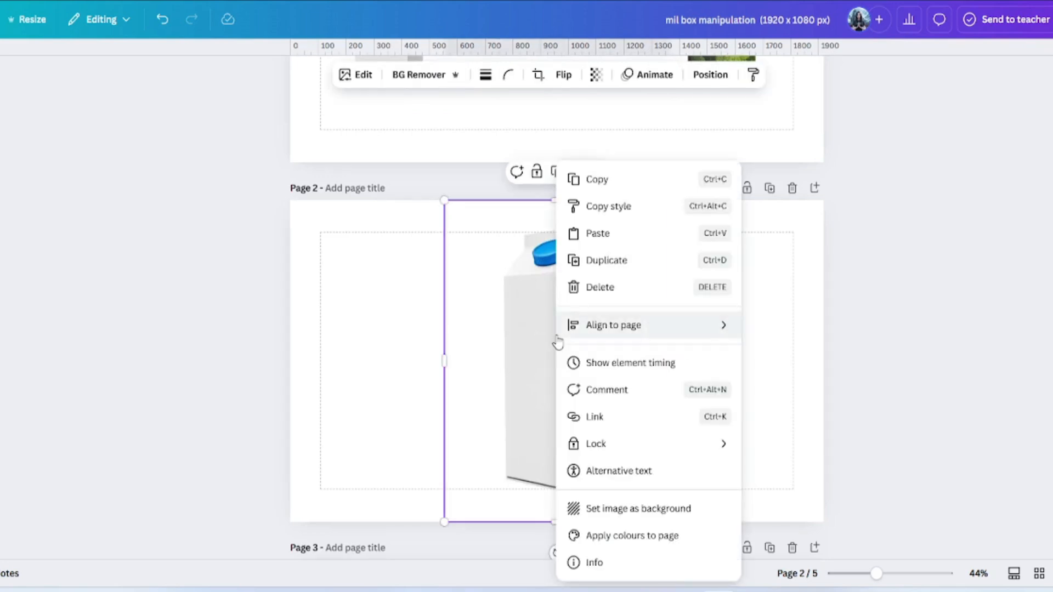
left_click(597, 180)
scroll(574, 413, "down", 15)
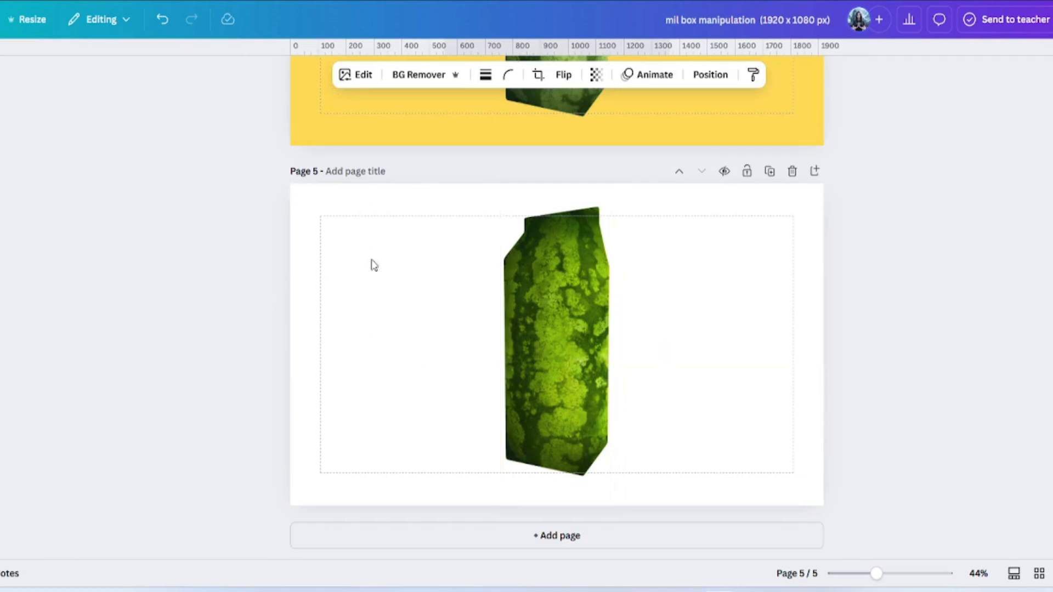
right_click(417, 275)
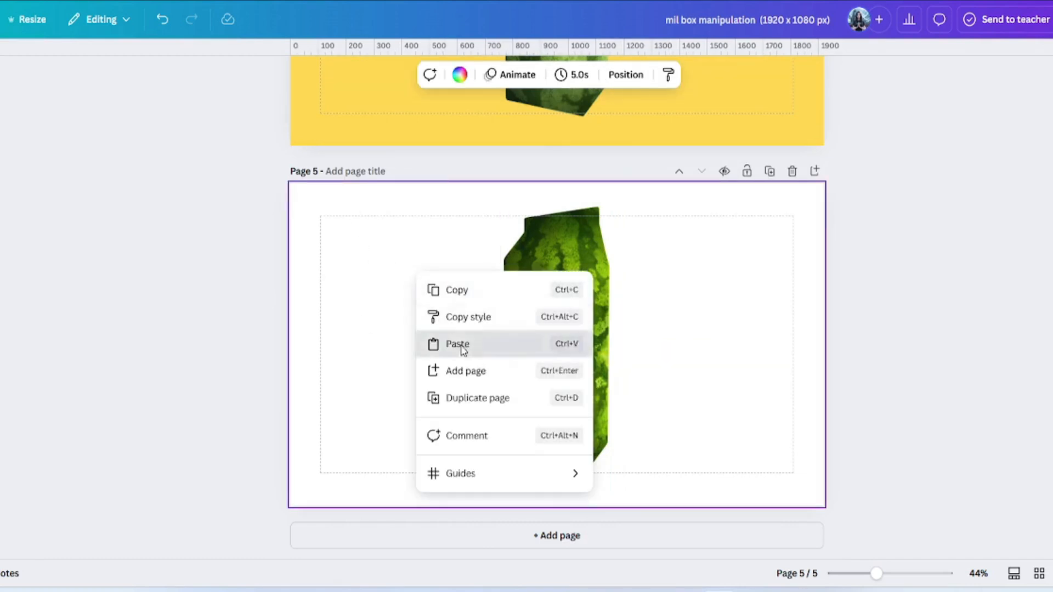
left_click(458, 344)
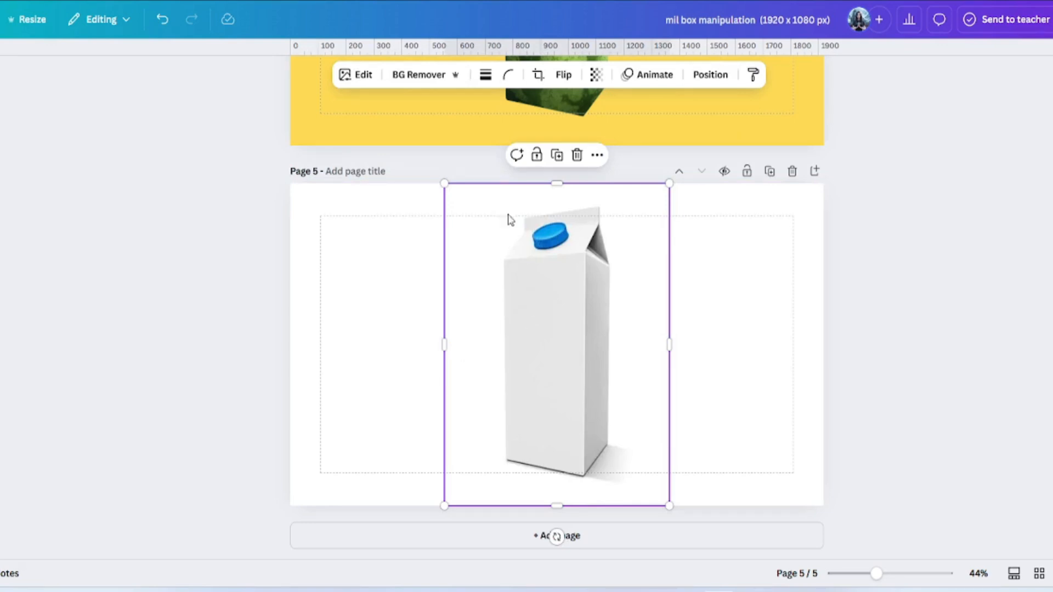
left_click(431, 81)
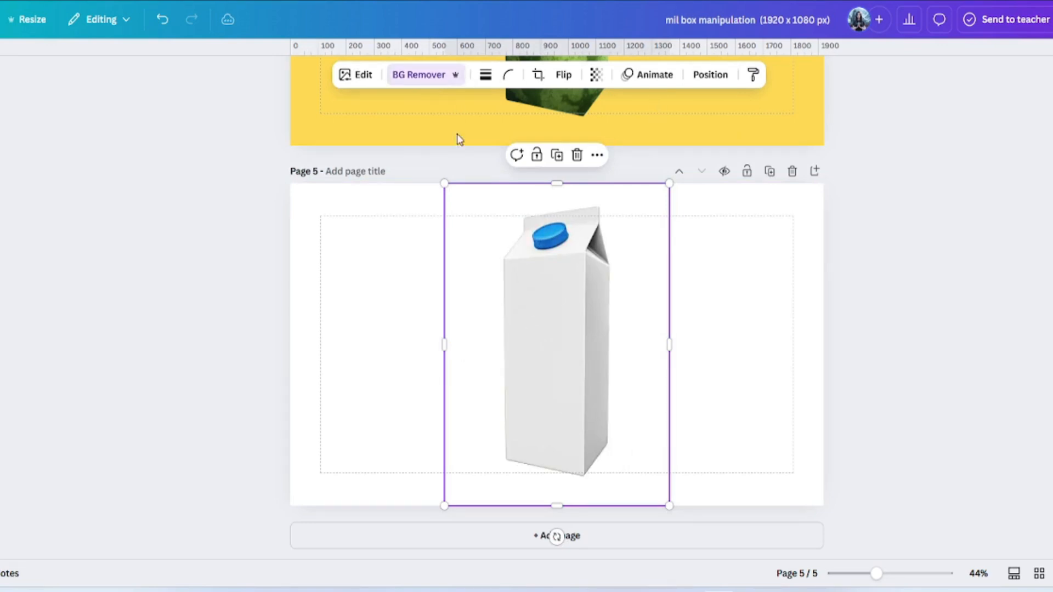
- Set the pasted milk carton's transparency to 58 so the watermelon texture shows through
left_click(719, 77)
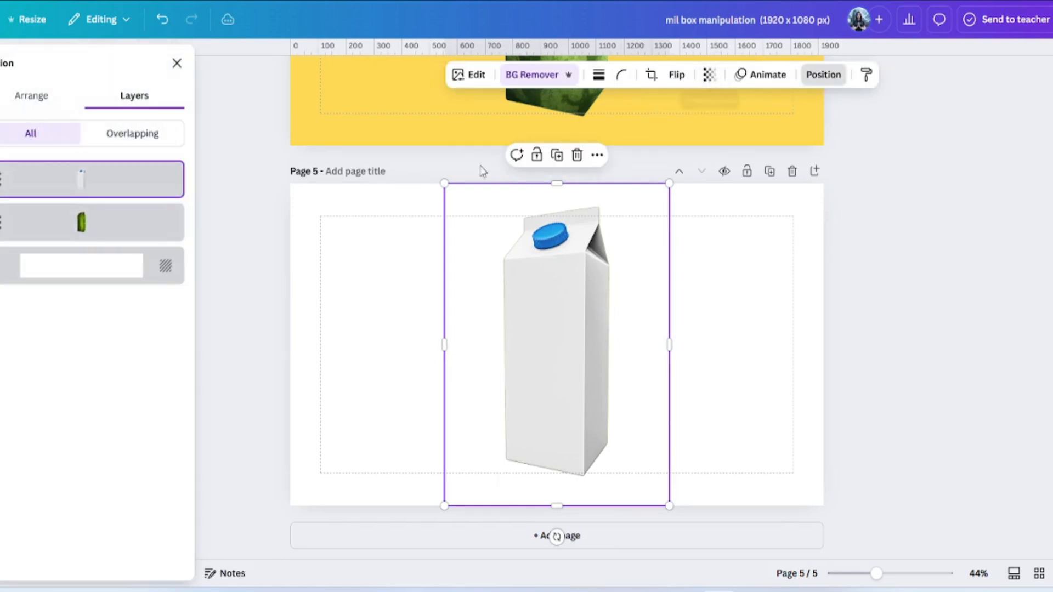
left_click(710, 80)
left_click(688, 131)
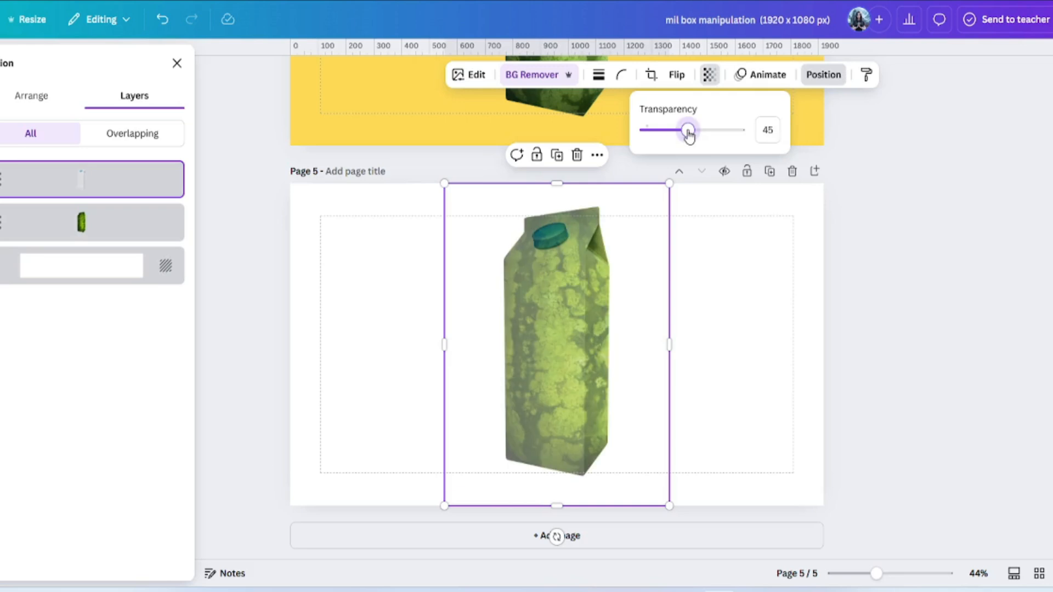
left_click_drag(690, 135, 701, 135)
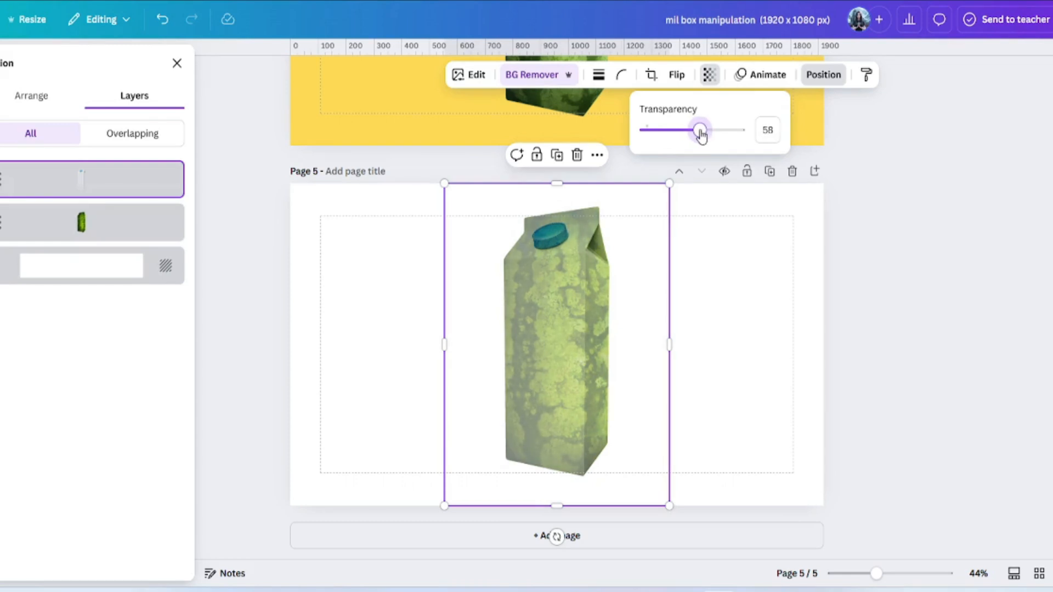
left_click(738, 351)
left_click(736, 351)
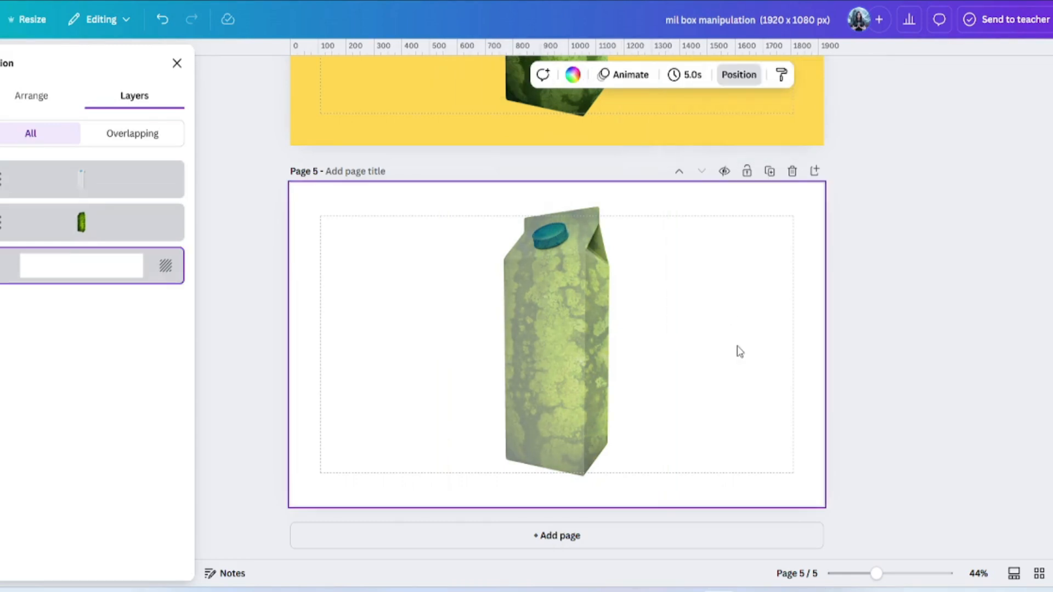
left_click(593, 300)
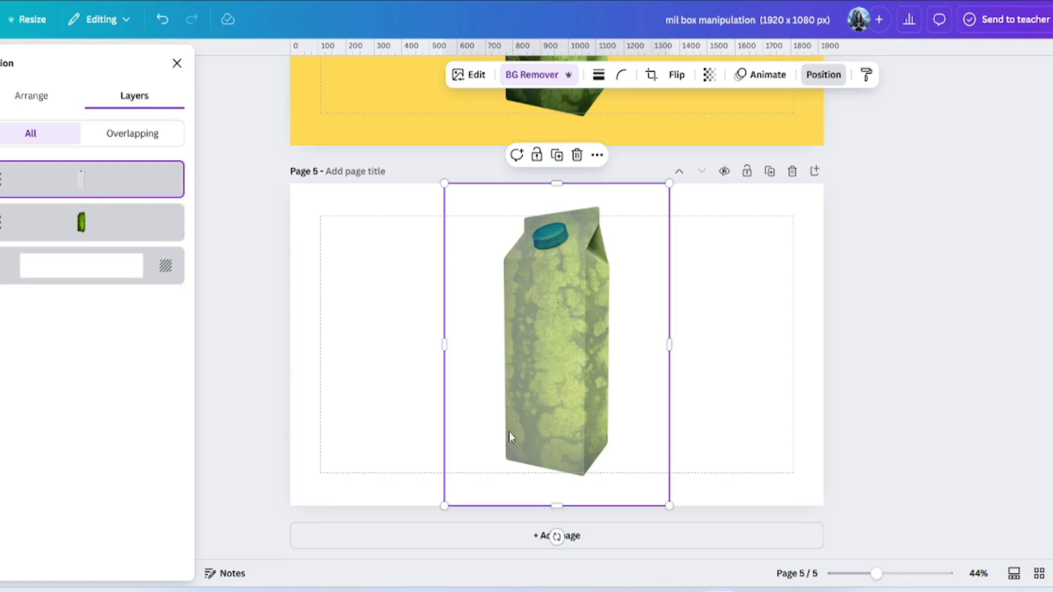
left_click(418, 311)
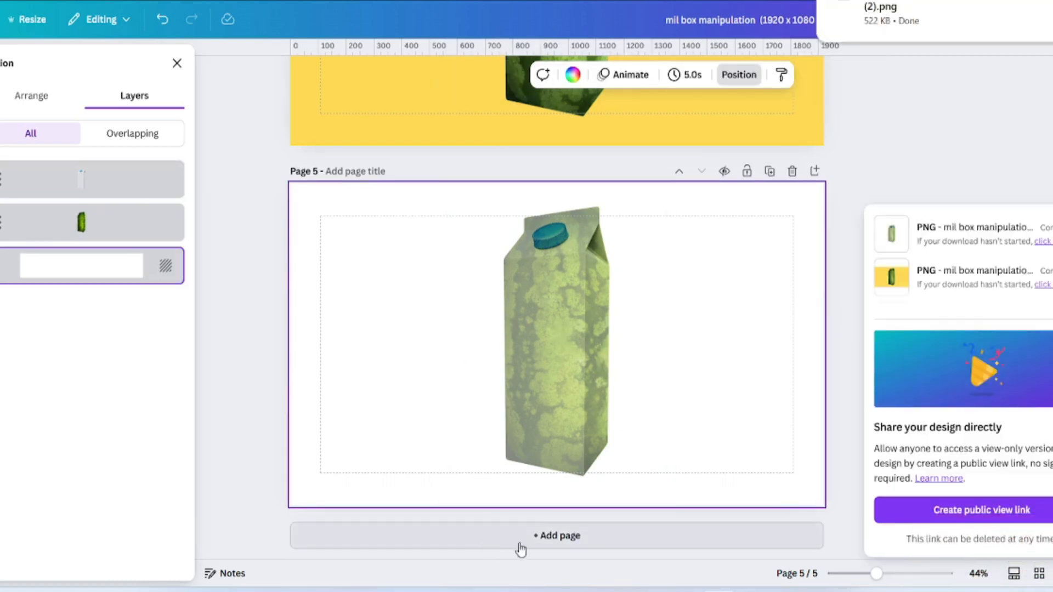
- Add page 6 and place the downloaded carton PNG on it, enlarged to fill
left_click(592, 547)
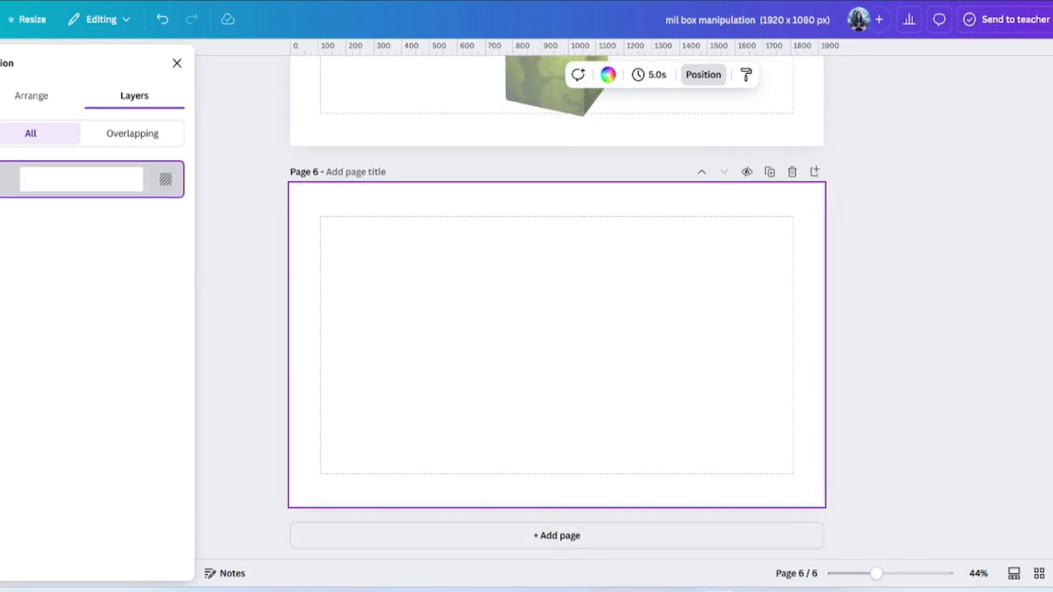
left_click_drag(949, 45, 461, 286)
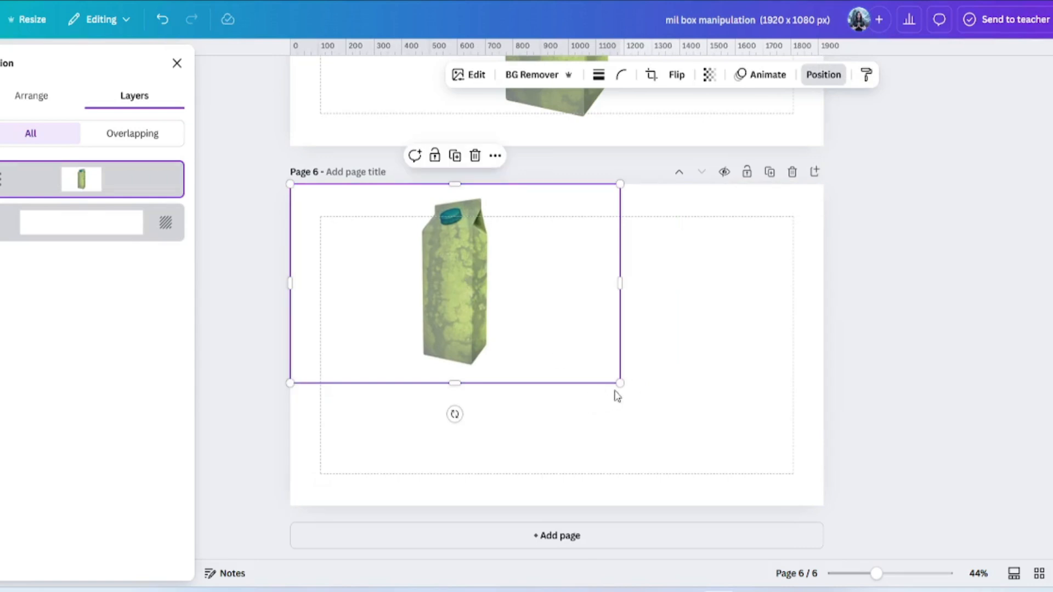
left_click_drag(619, 382, 831, 491)
left_click(658, 313)
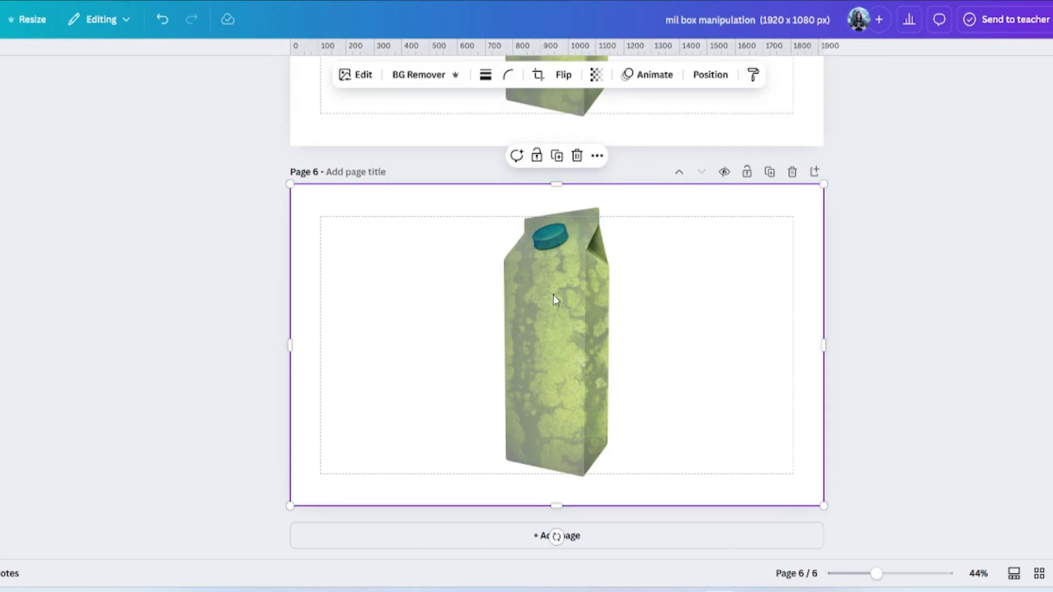
- Remove the image's background and trim its sides to a 464-px strip around the carton
left_click(416, 77)
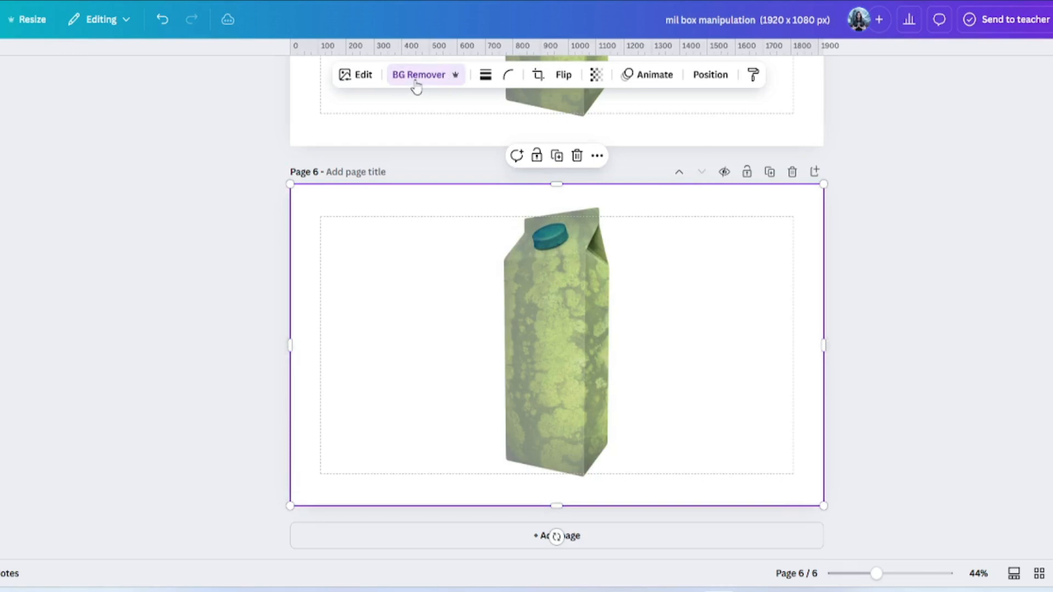
left_click_drag(291, 346, 499, 354)
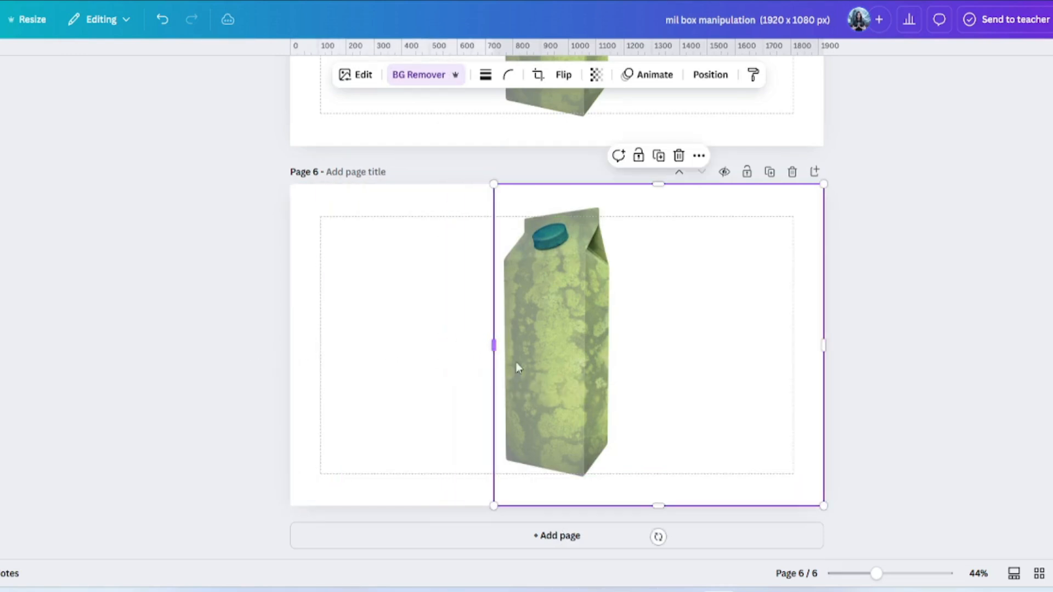
left_click_drag(823, 345, 618, 340)
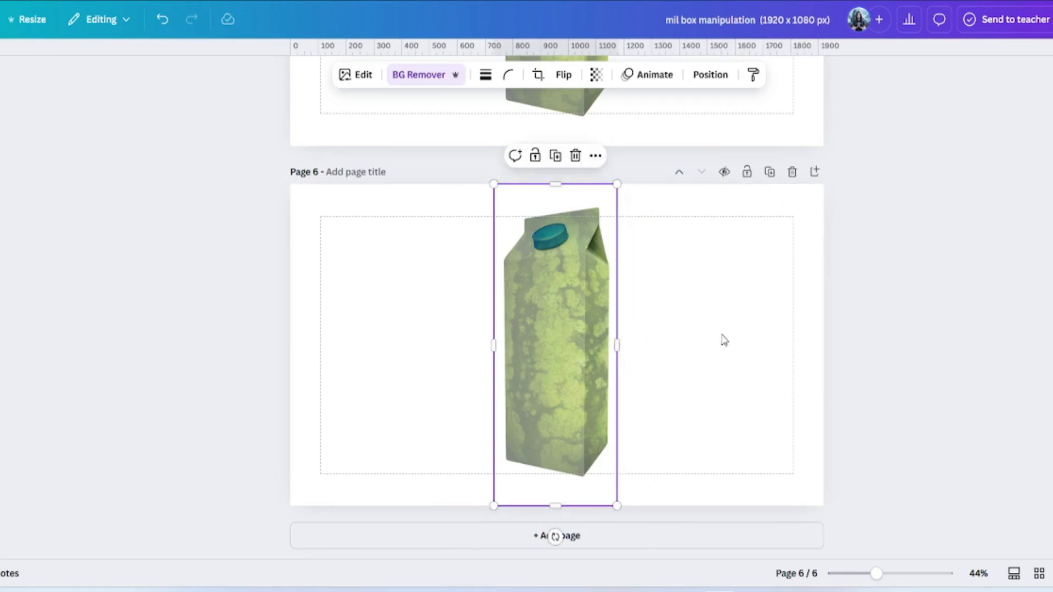
left_click(722, 336)
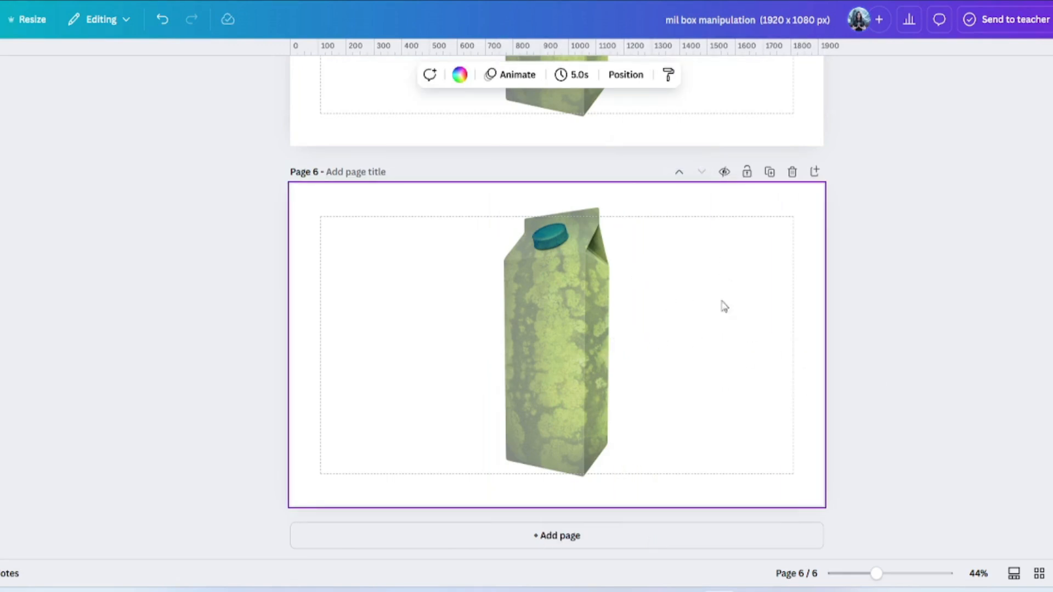
left_click(459, 74)
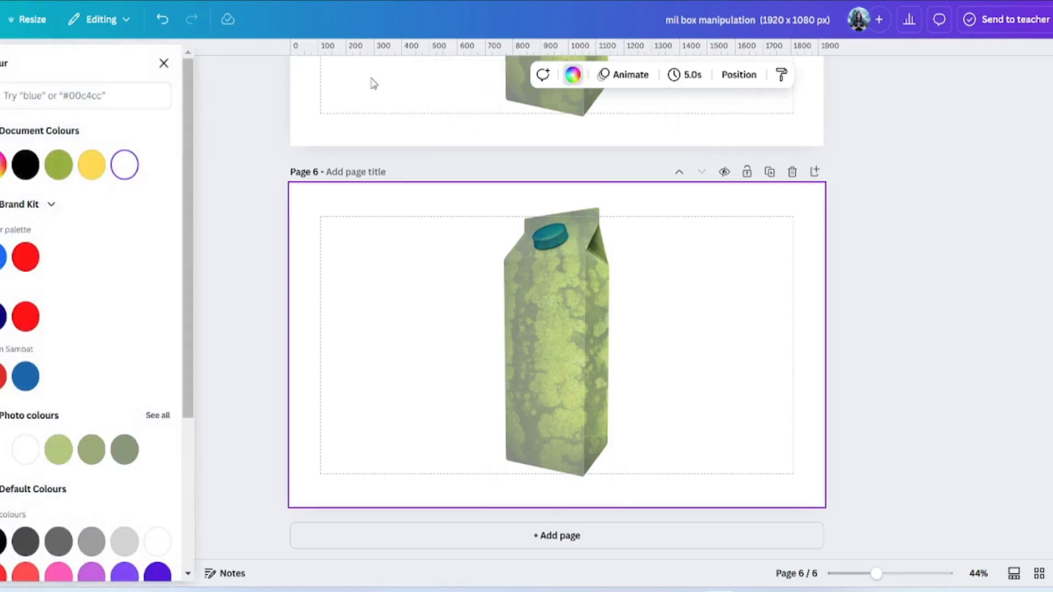
left_click(91, 175)
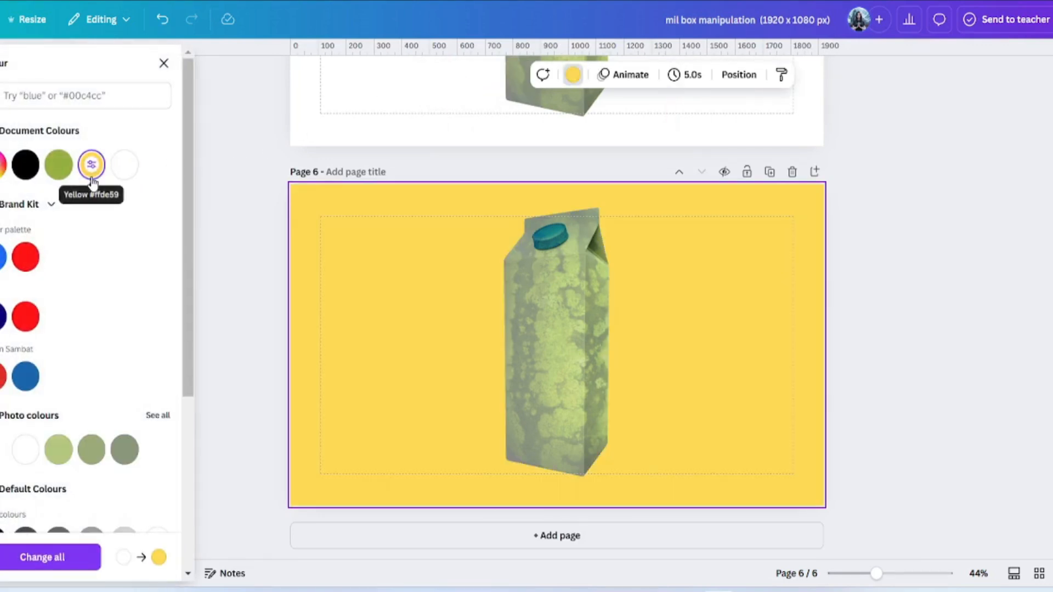
left_click(124, 164)
left_click(224, 245)
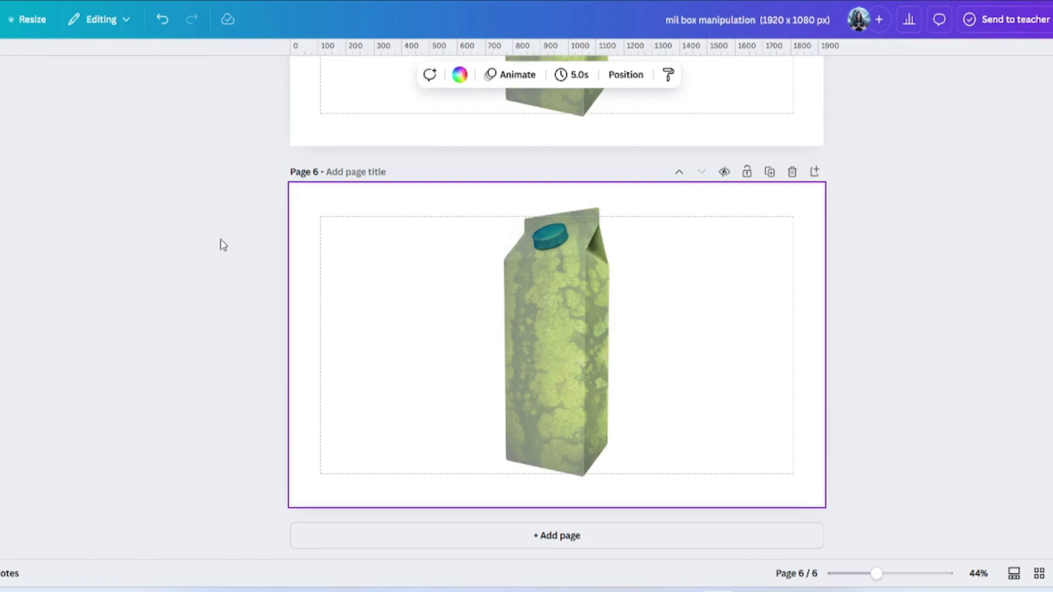
left_click(574, 308)
left_click(562, 315)
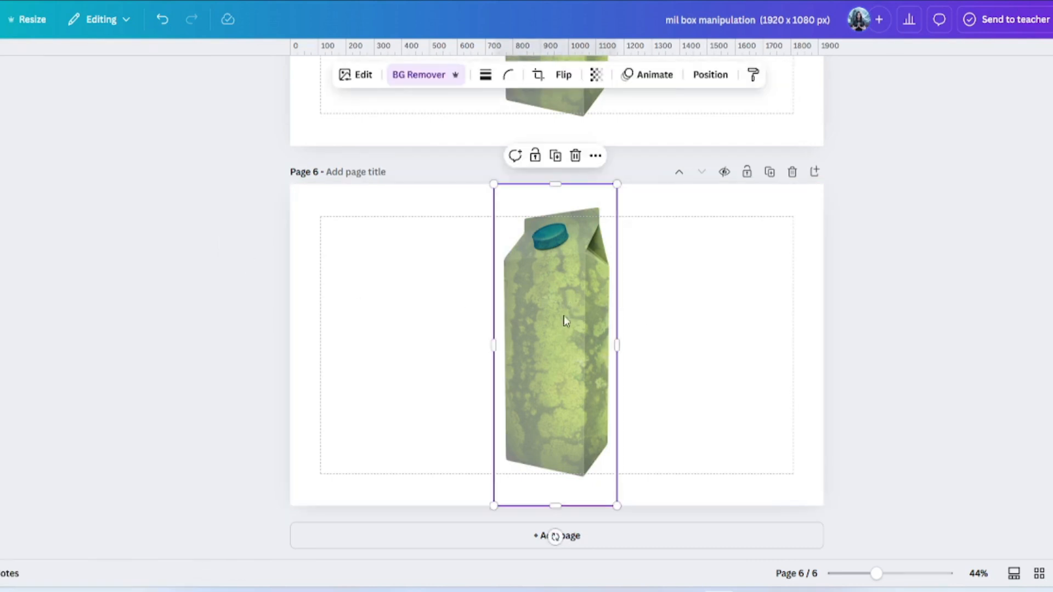
left_click_drag(877, 574, 887, 575)
scroll(788, 416, "up", 12)
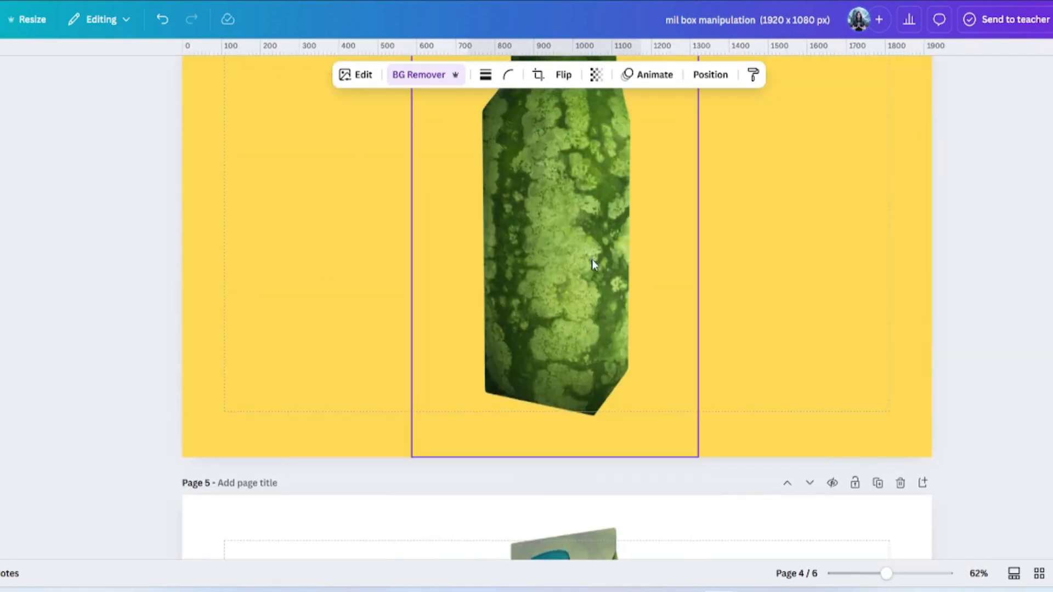
scroll(591, 259, "down", 10)
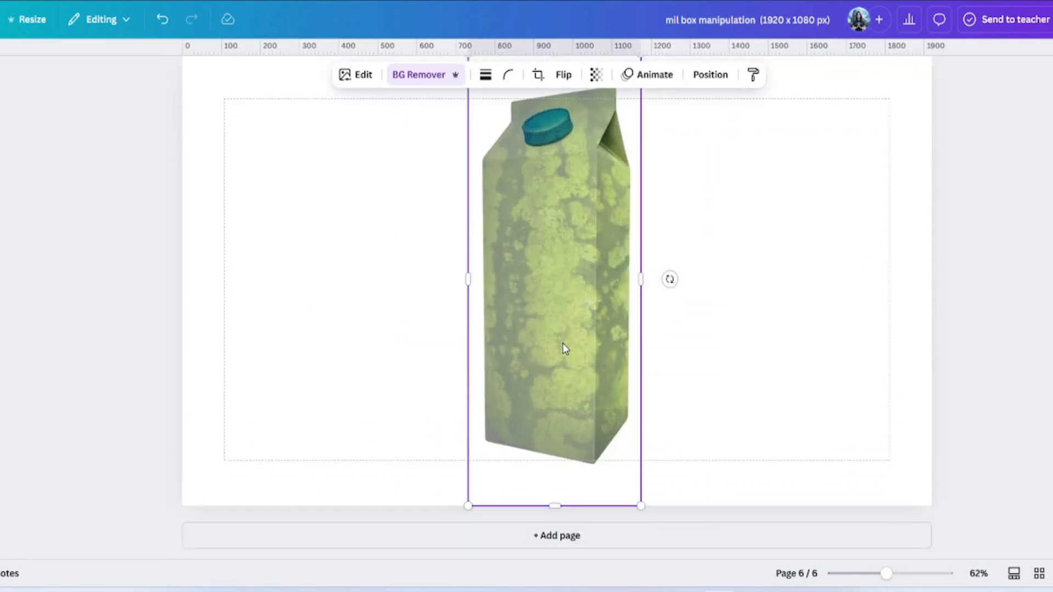
- Set page 6's carton to brightness -20, contrast 100, highlights -49, shadows -29, then present full screen
left_click(345, 79)
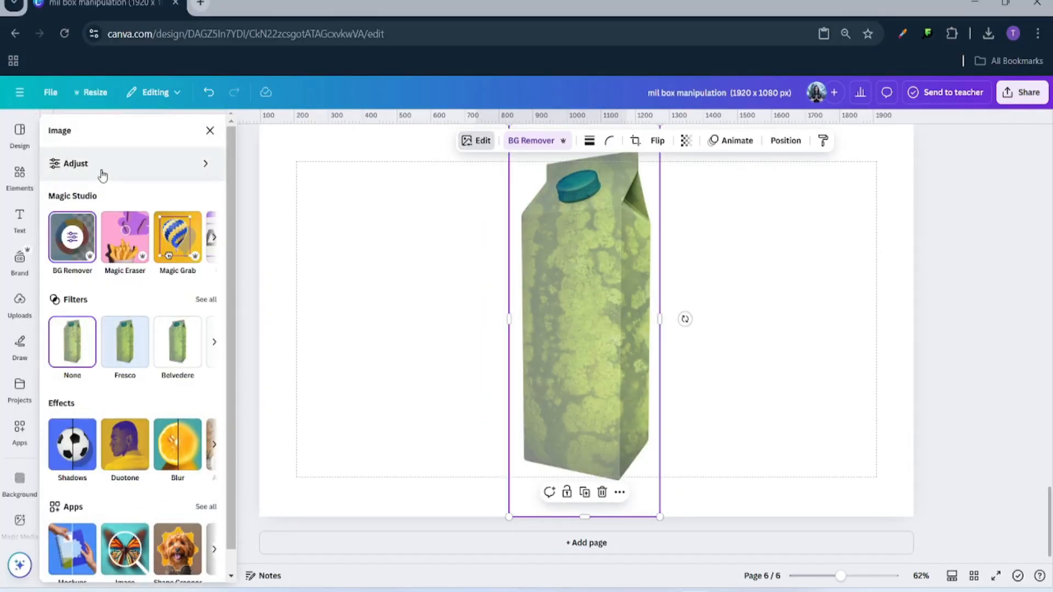
left_click(102, 173)
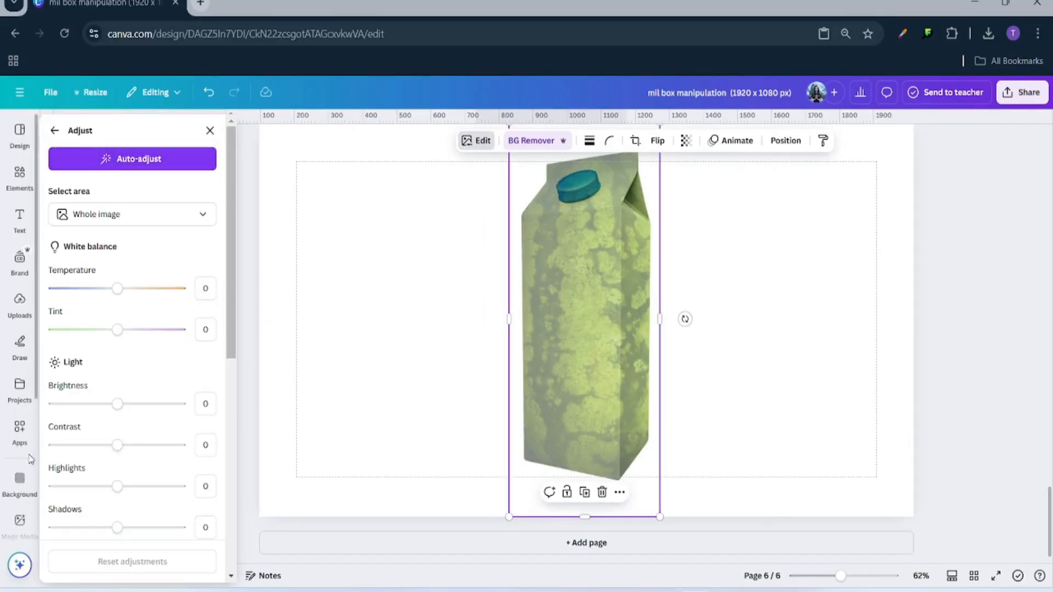
scroll(90, 452, "down", 3)
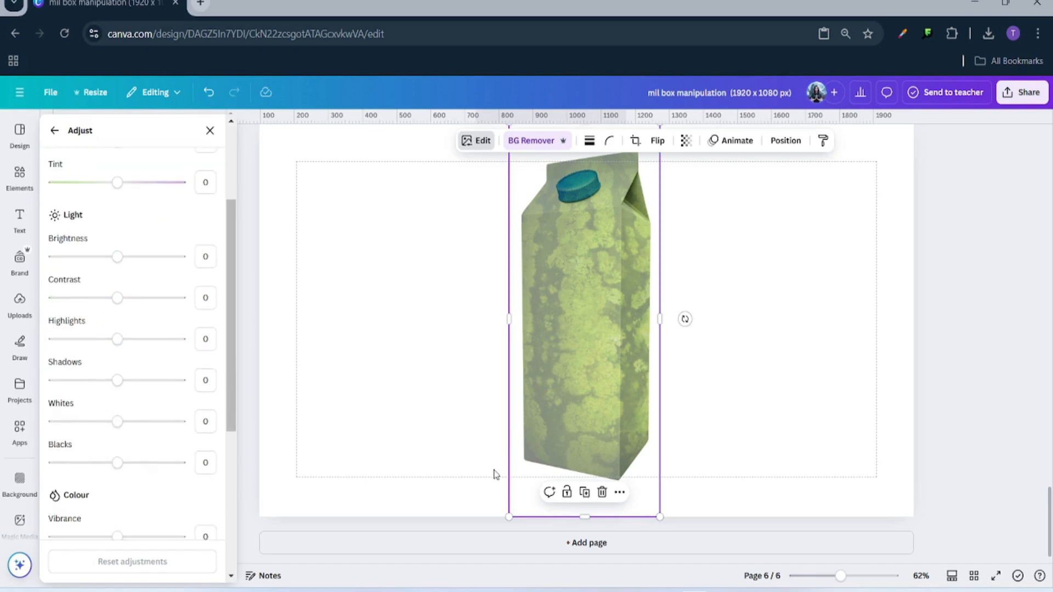
scroll(476, 454, "up", 1)
left_click_drag(842, 575, 851, 576)
scroll(678, 494, "down", 1)
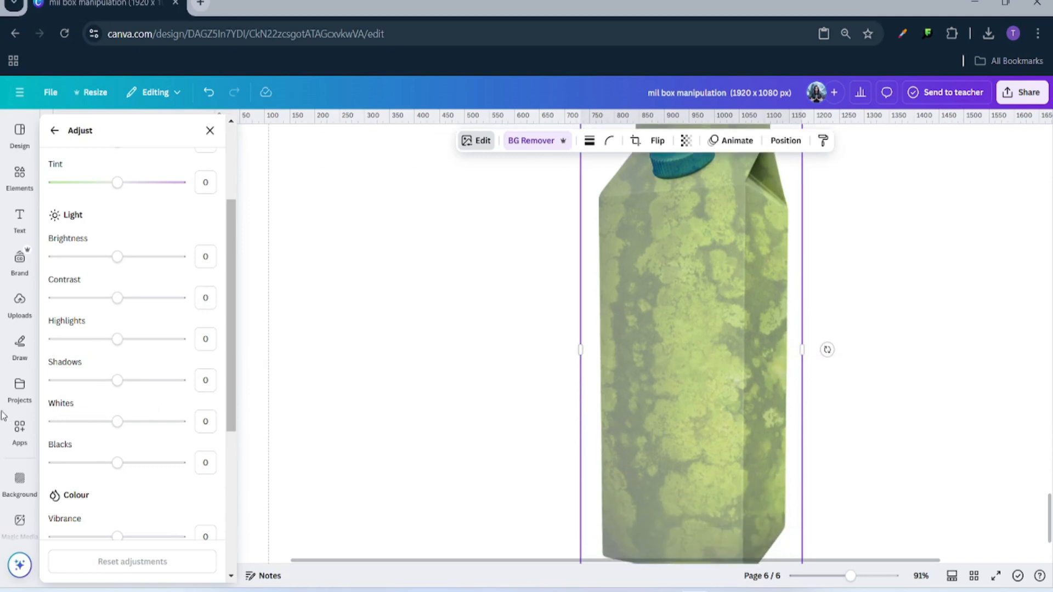
left_click_drag(117, 256, 104, 257)
scroll(435, 331, "up", 2)
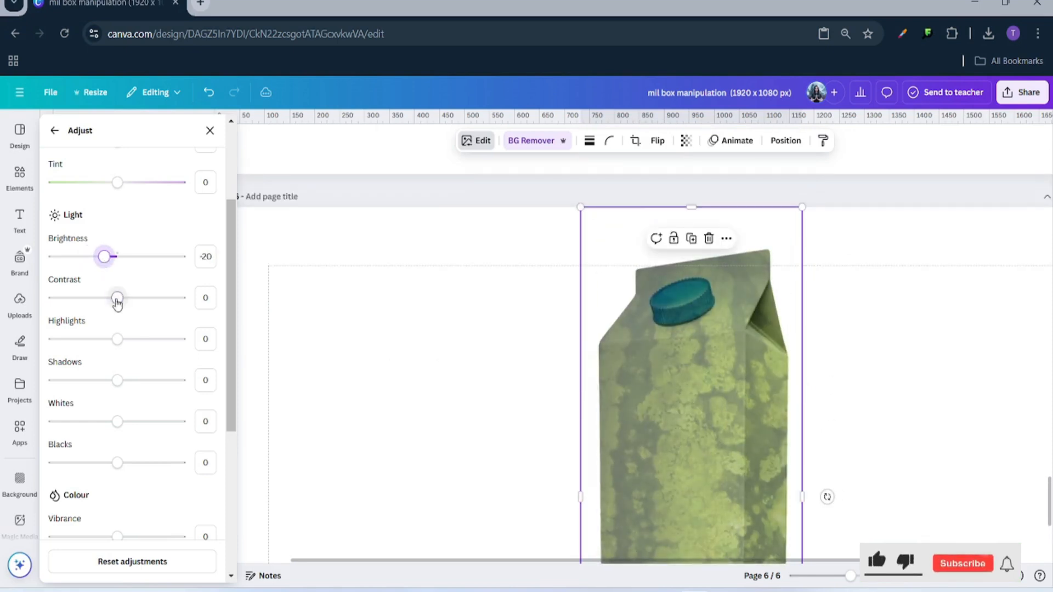
left_click_drag(117, 301, 181, 298)
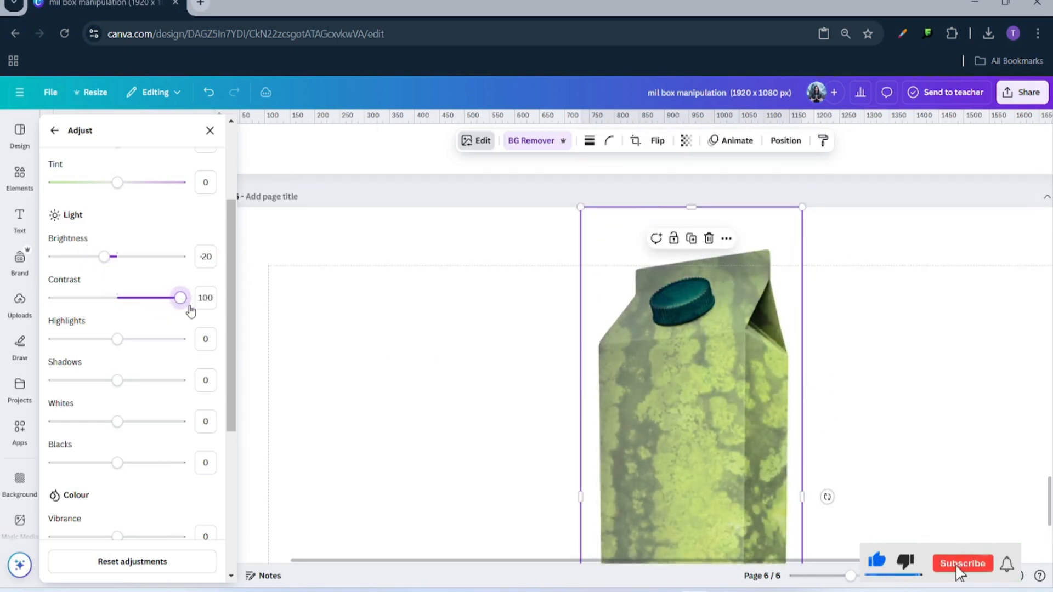
left_click(838, 576)
mouse_move(117, 339)
left_mouse_down()
mouse_move(82, 339)
mouse_move(60, 367)
mouse_move(146, 360)
mouse_move(55, 362)
mouse_move(113, 381)
mouse_move(176, 381)
mouse_move(99, 381)
left_mouse_up()
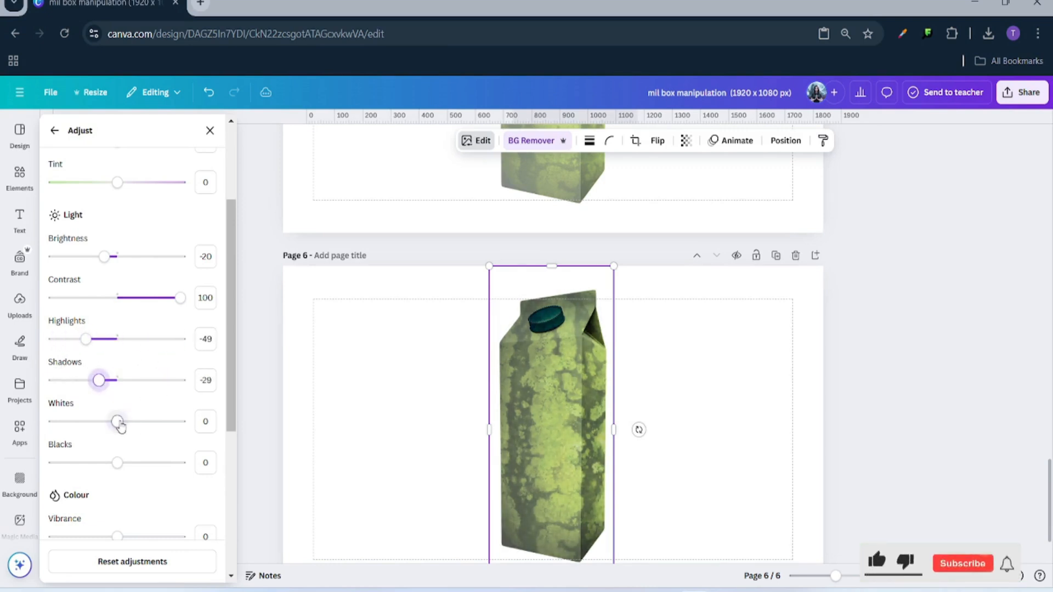
left_click_drag(117, 422, 138, 422)
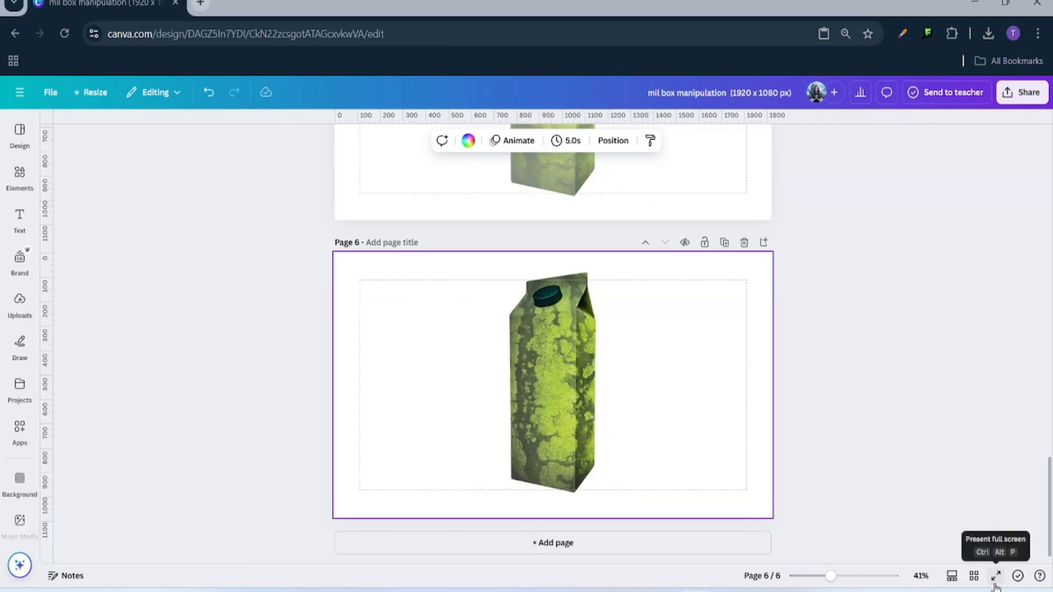
left_click(995, 577)
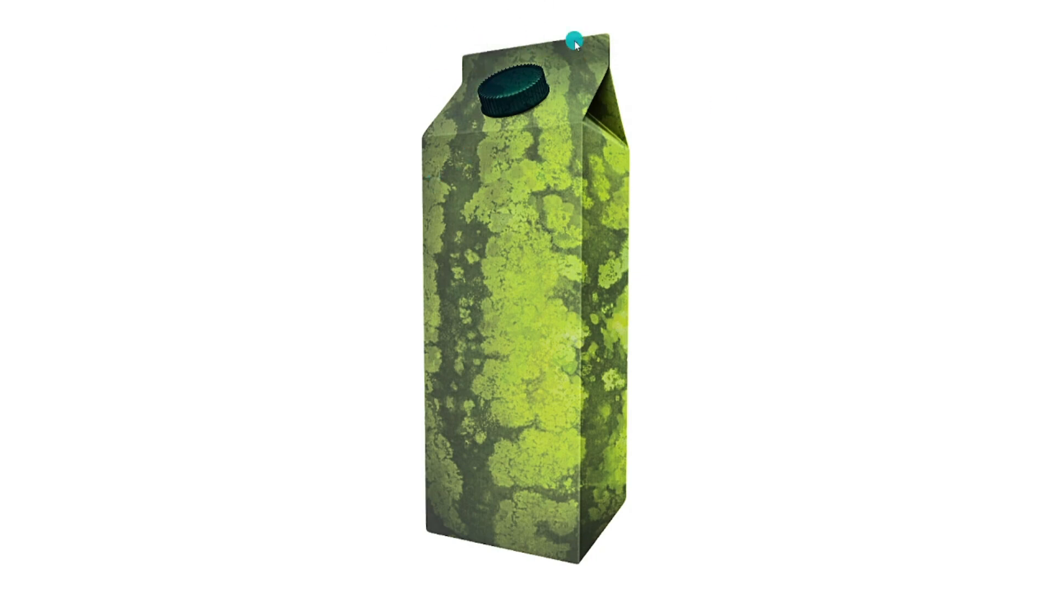
- Exit the full-screen presentation and scroll back up to page 2's white milk carton
left_click(527, 12)
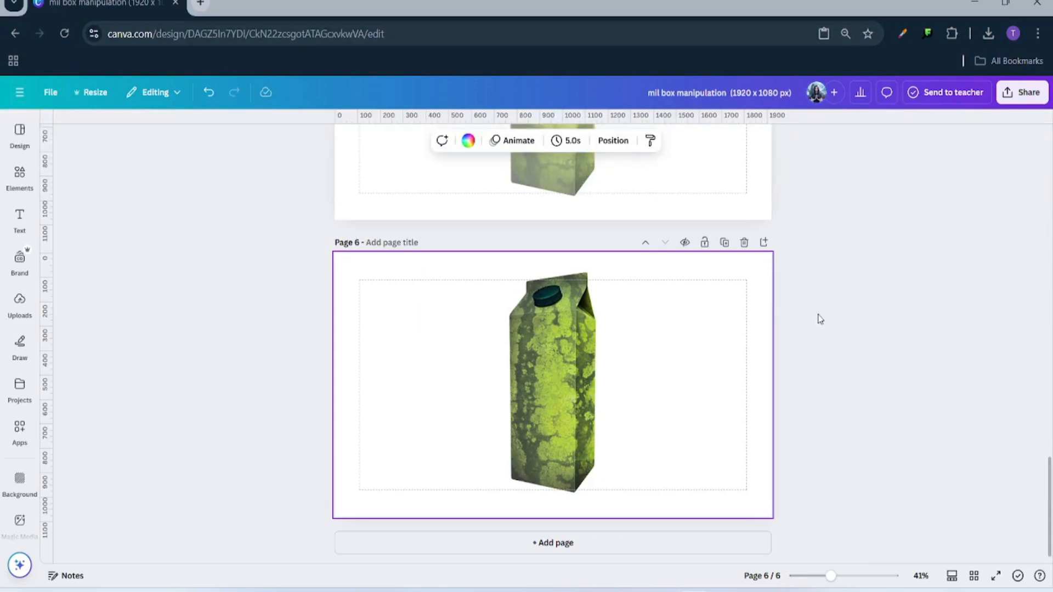
left_click_drag(831, 576, 864, 576)
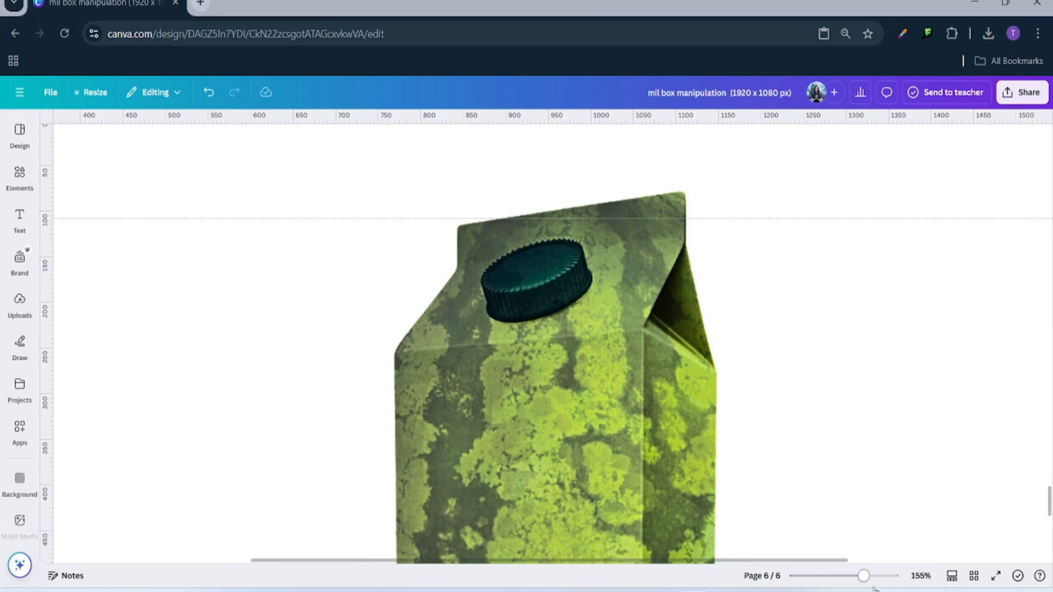
left_click_drag(863, 576, 829, 576)
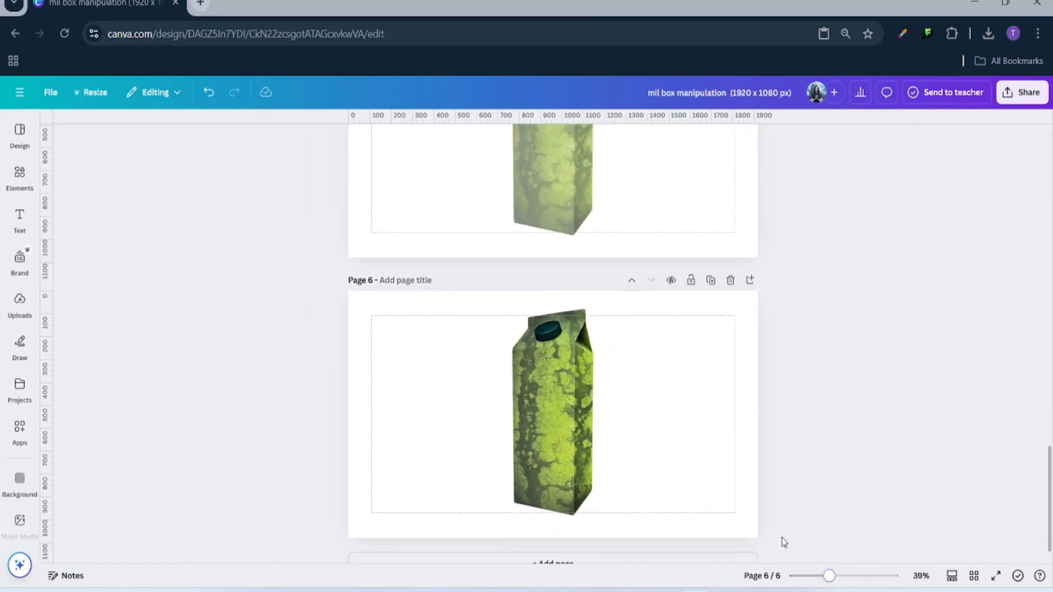
scroll(617, 383, "up", 15)
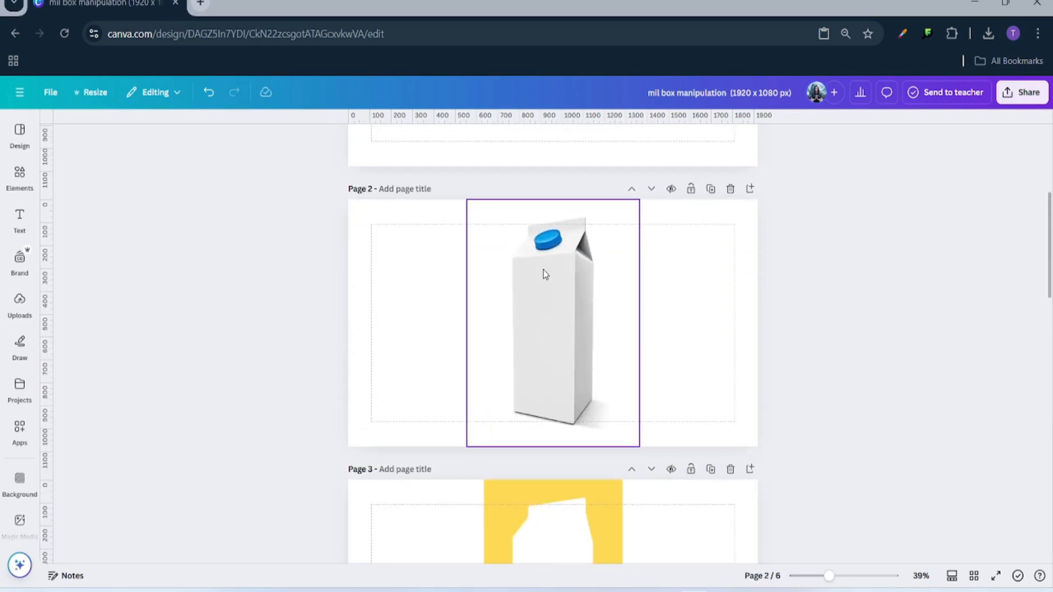
- Set page 2's background to light grey #E9E9E9, sampled from the carton with the eyedropper
left_click(436, 269)
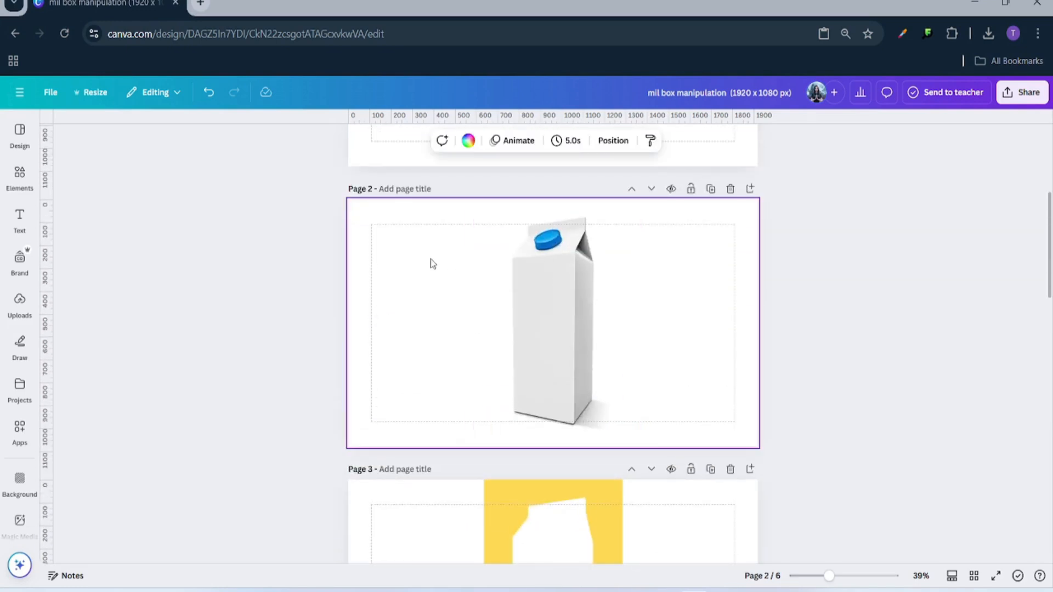
left_click(467, 141)
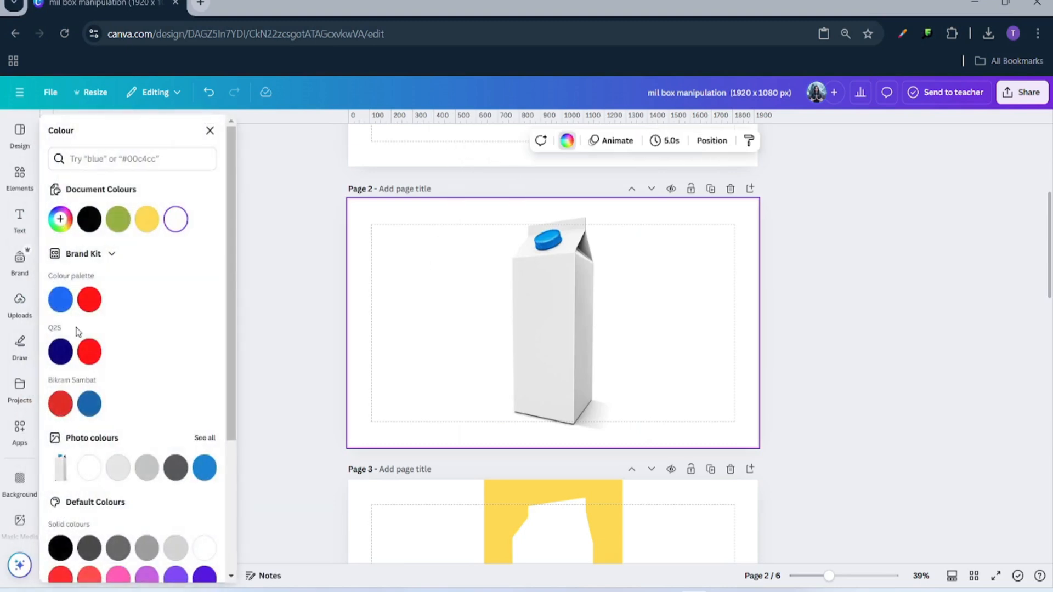
left_click(63, 224)
left_click(199, 369)
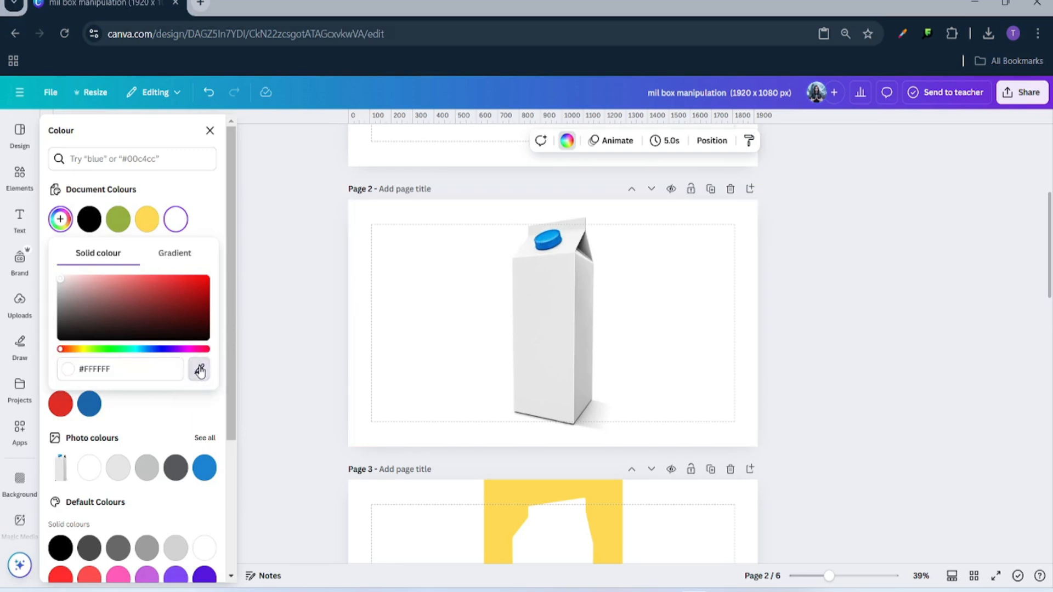
left_click(535, 301)
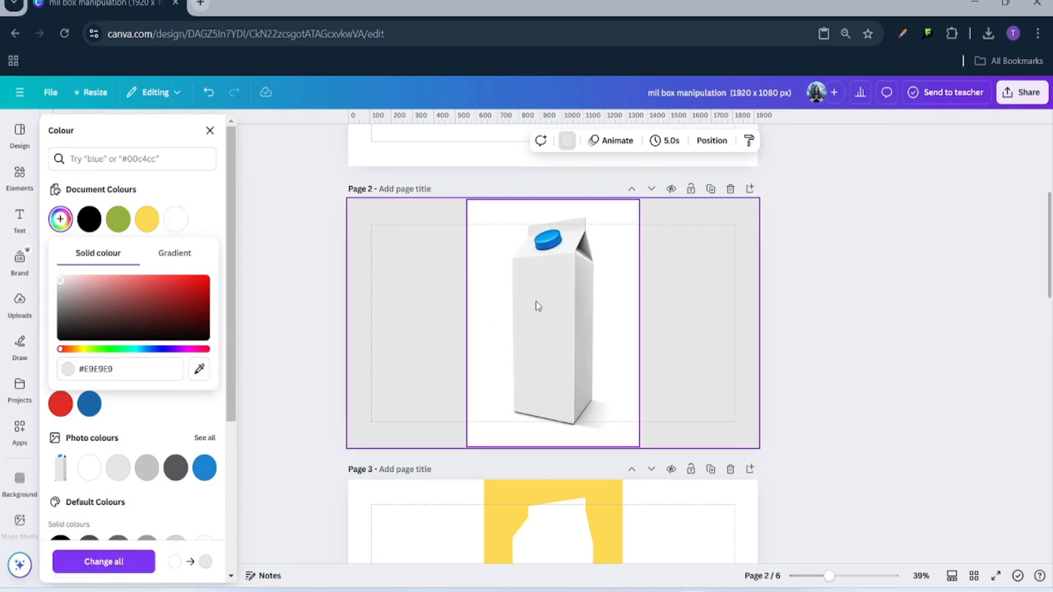
left_click(369, 297)
- Remove the white background from page 2's milk carton photo
left_click(531, 300)
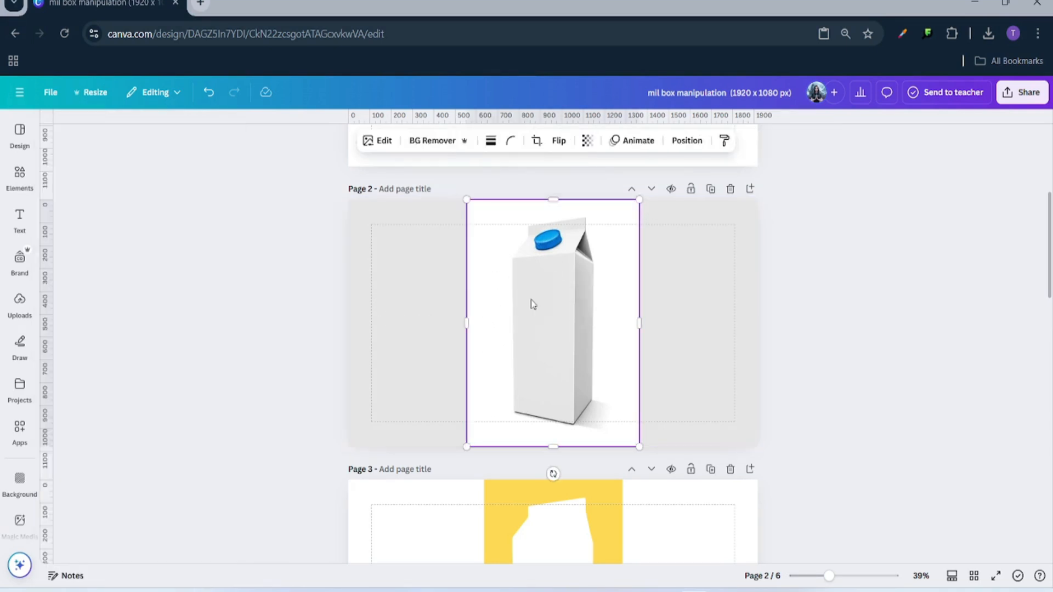
left_click(428, 142)
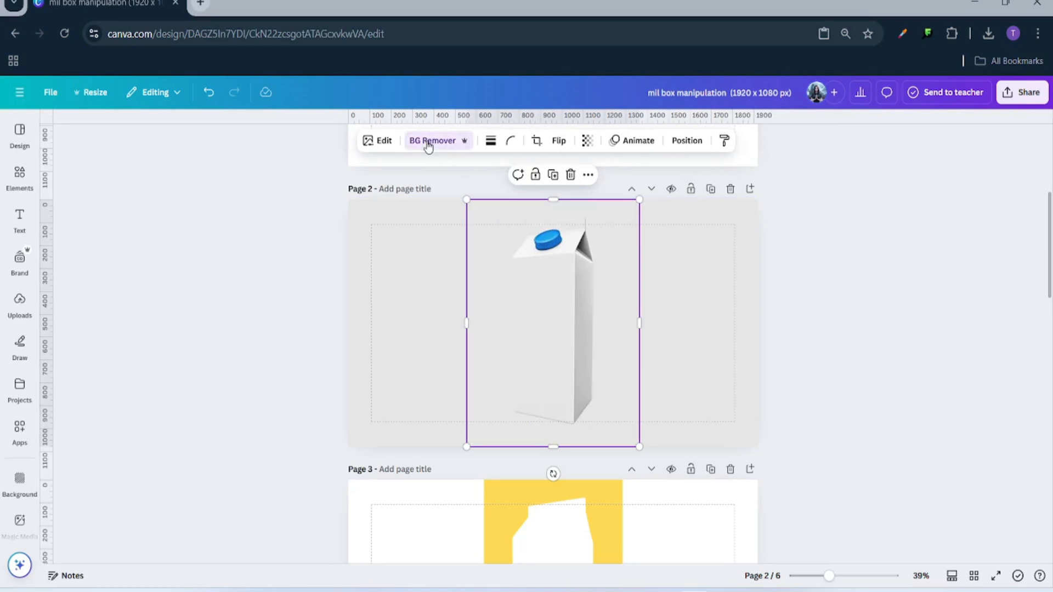
left_click(432, 337)
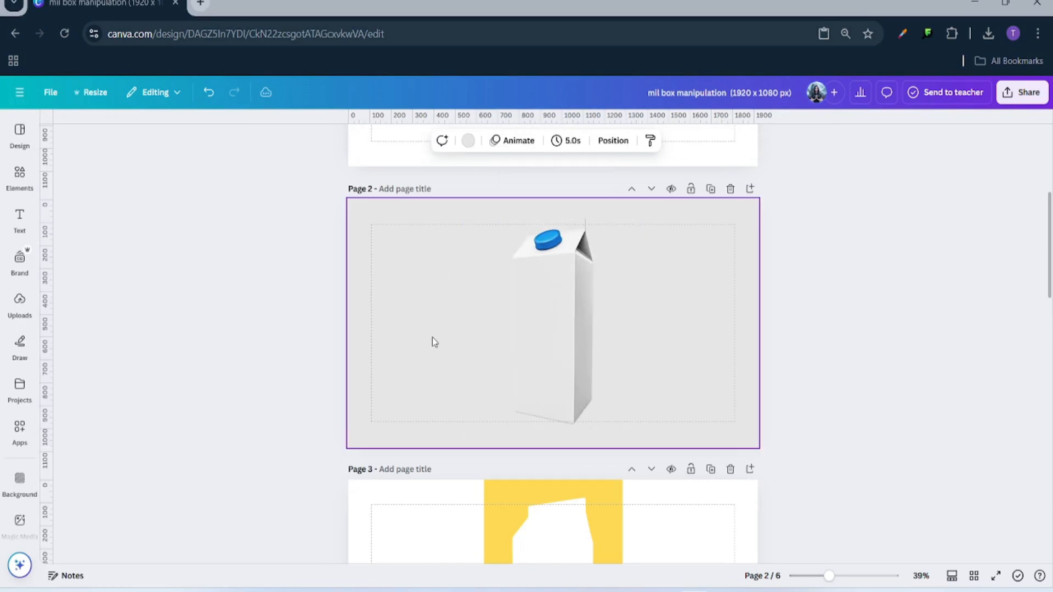
left_click(19, 220)
left_click(19, 177)
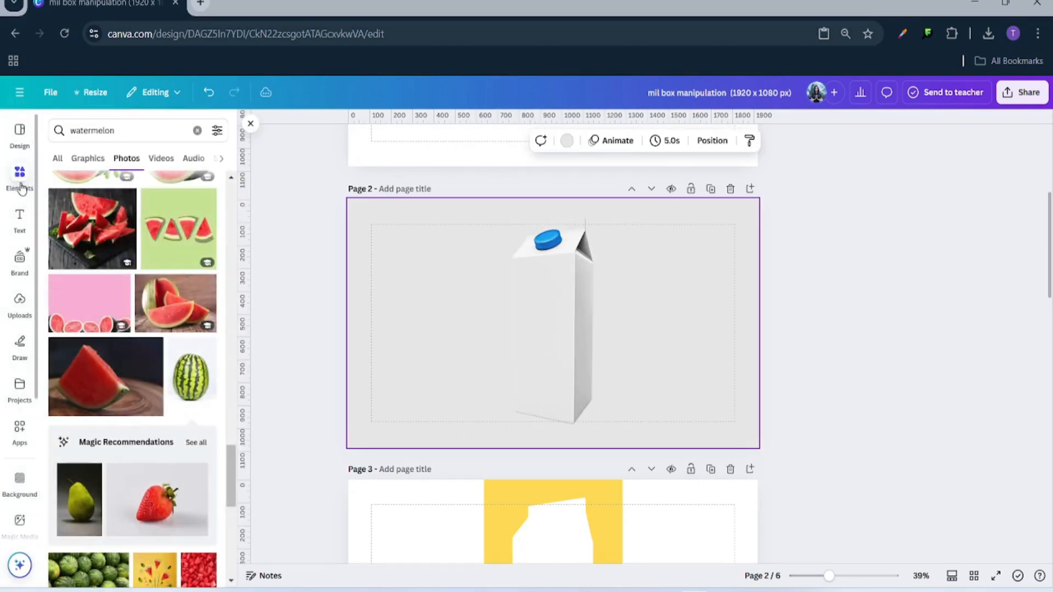
- Add a light grey square to page 2 and move it onto the carton top
left_click(197, 130)
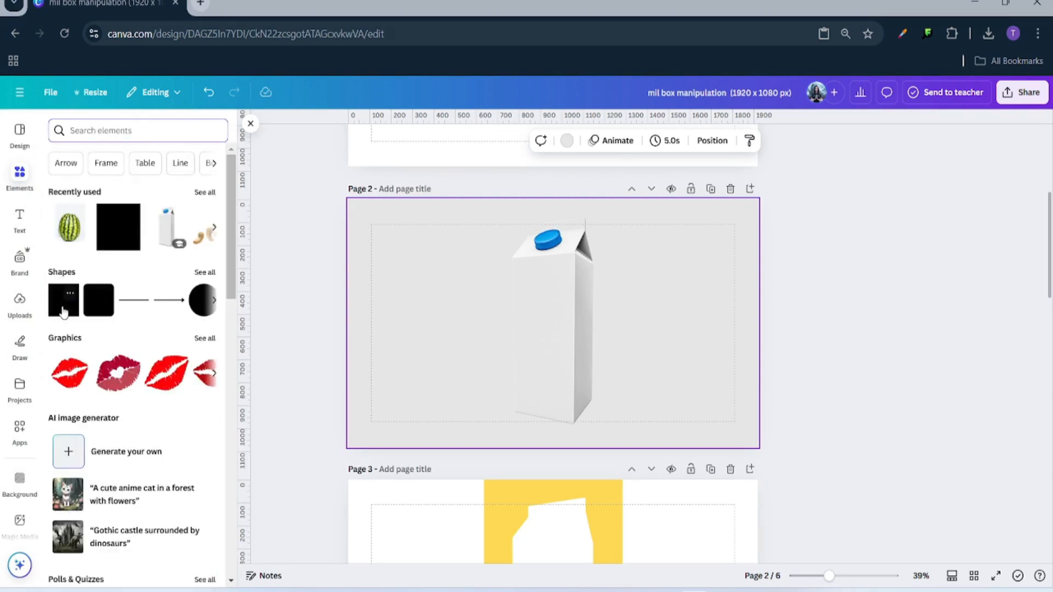
left_click(63, 311)
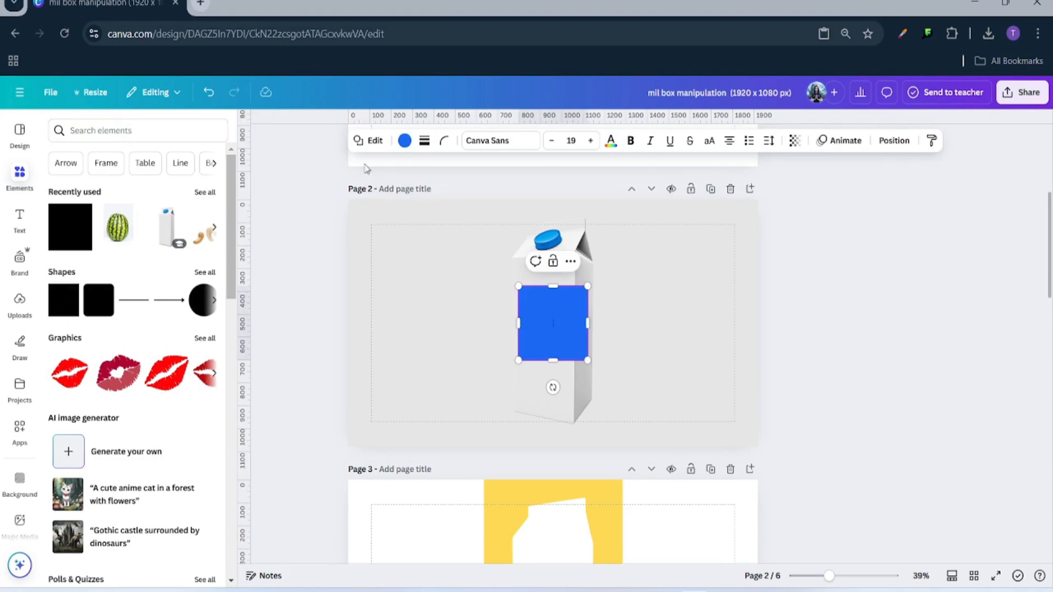
left_click(405, 141)
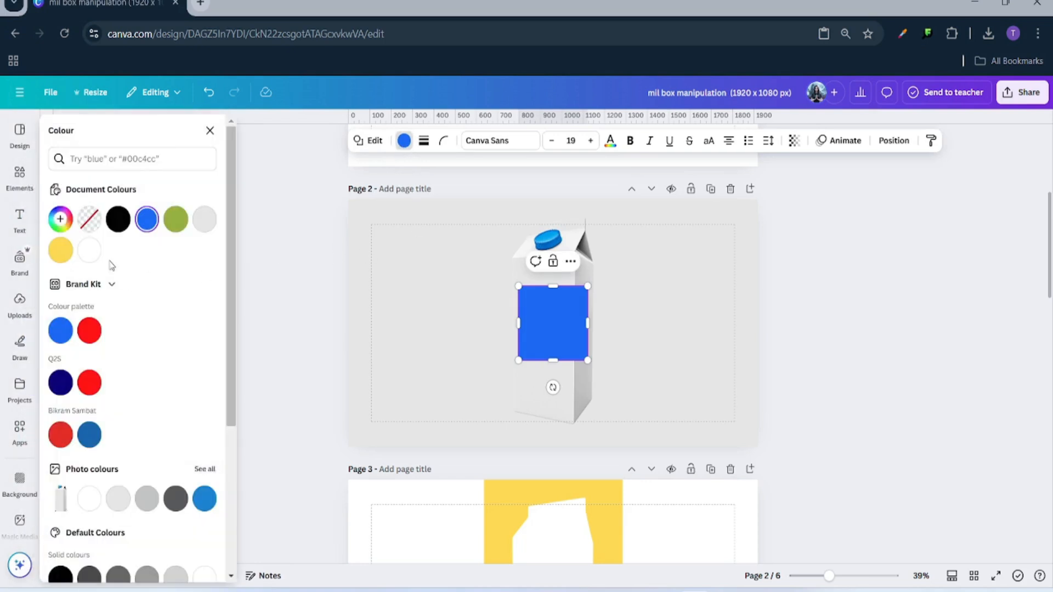
left_click(203, 218)
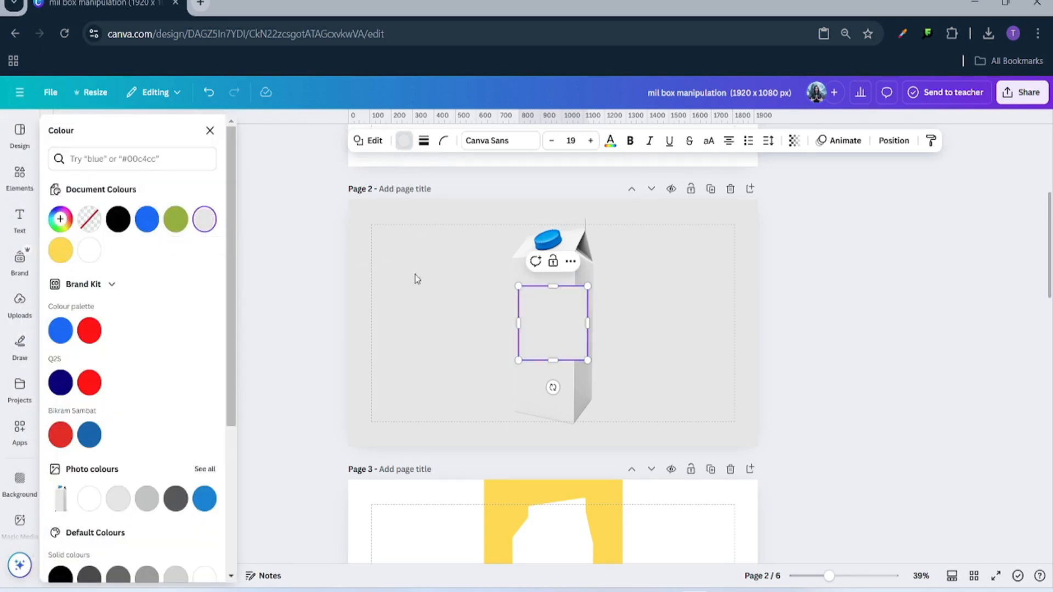
left_click(458, 312)
left_click(578, 331)
left_click_drag(578, 331, 550, 299)
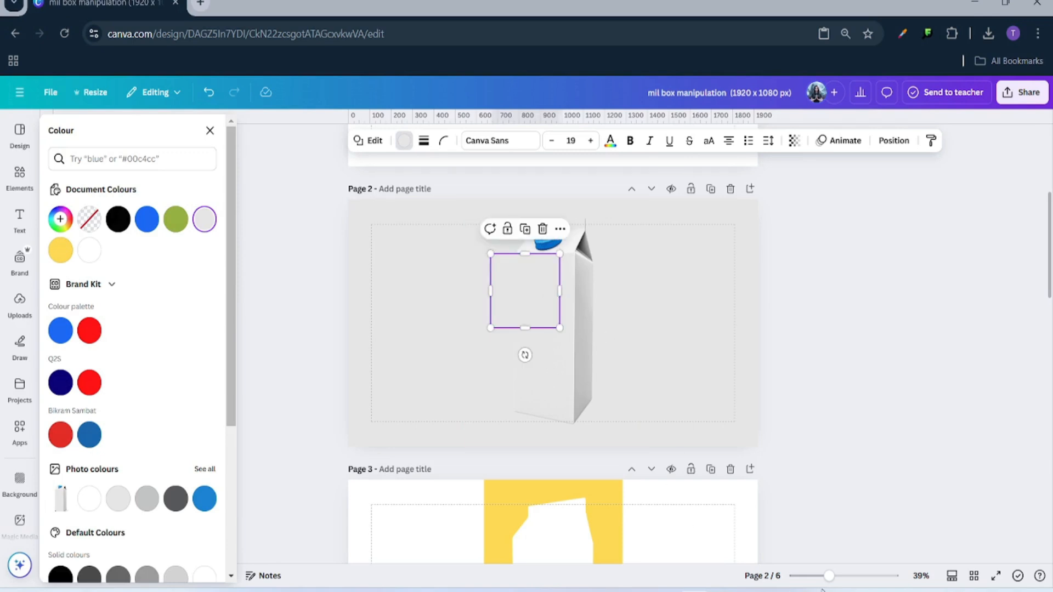
- Stretch the grey square into a tall rectangle over the carton
left_click_drag(828, 578, 847, 578)
scroll(812, 372, "up", 5)
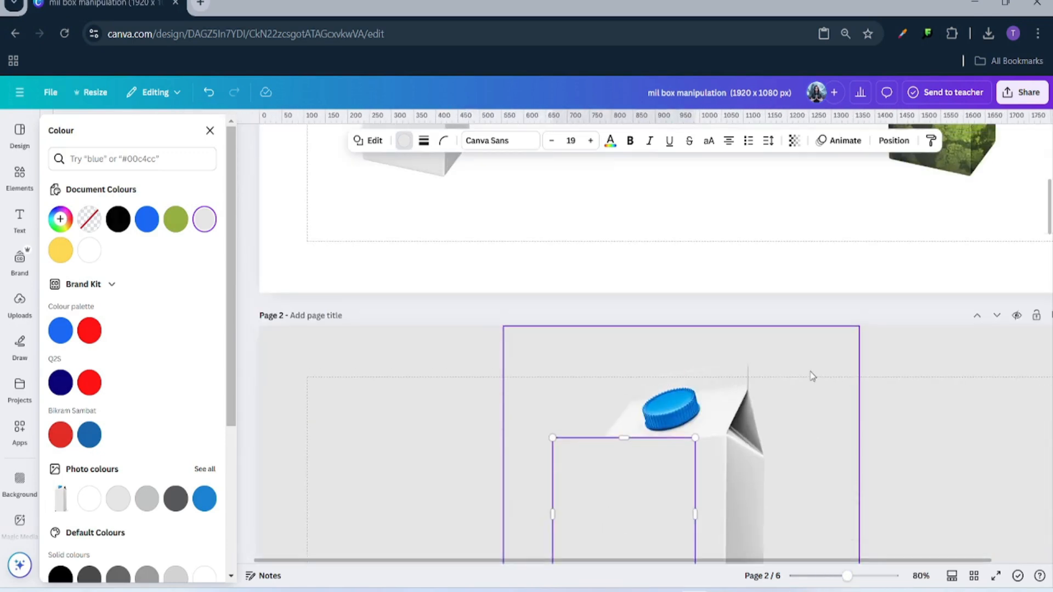
left_click_drag(695, 515, 763, 516)
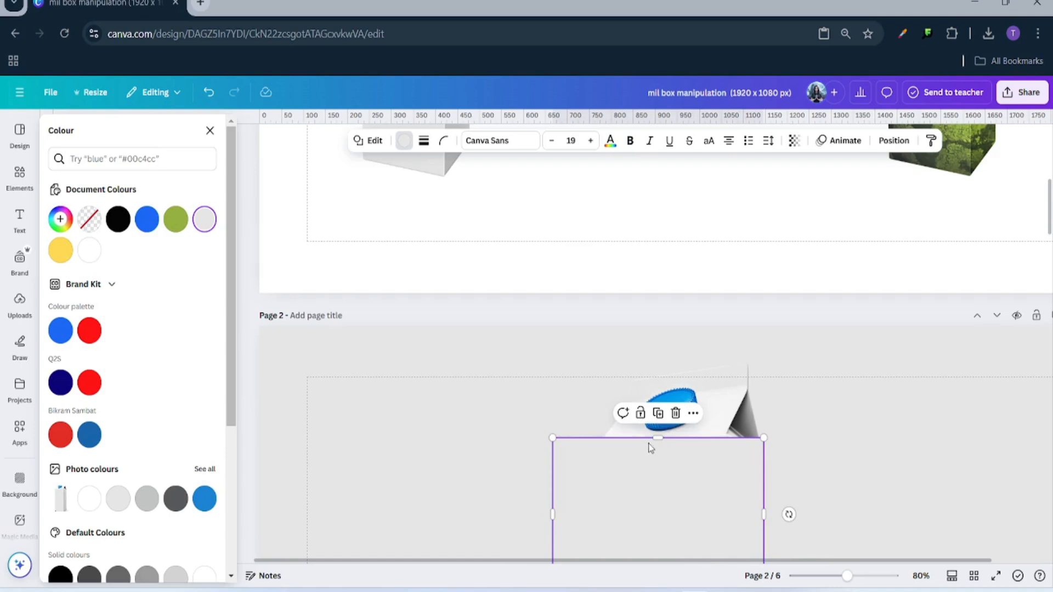
scroll(710, 453, "down", 5)
left_click_drag(678, 256, 658, 468)
left_click(846, 443)
left_click_drag(847, 576, 835, 577)
left_click(853, 360)
scroll(645, 254, "up", 2)
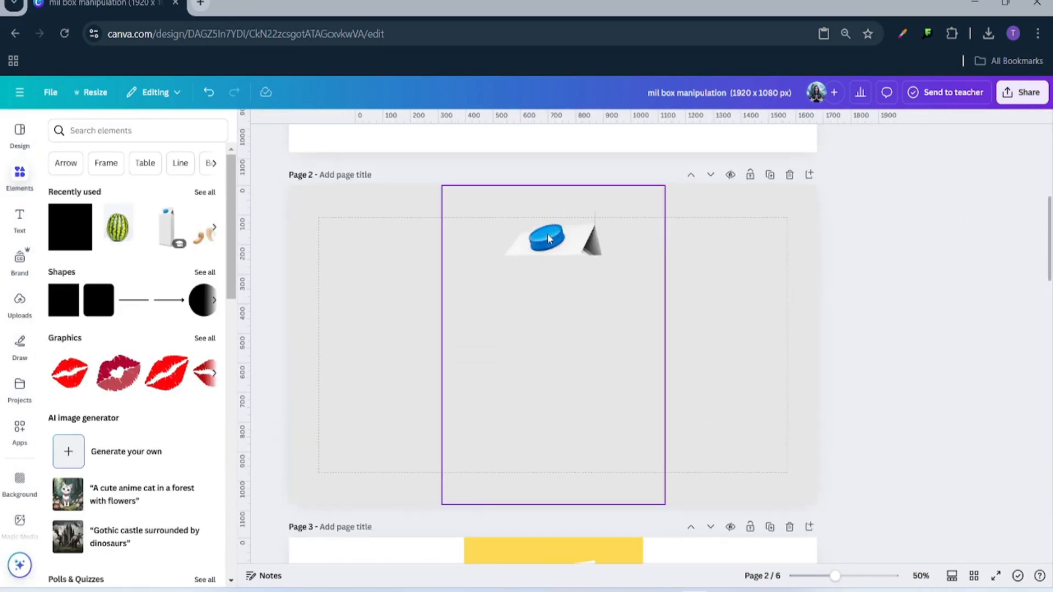
- Duplicate the tall grey rectangle twice and position the copies on page 2
left_click(554, 363)
left_click(540, 233)
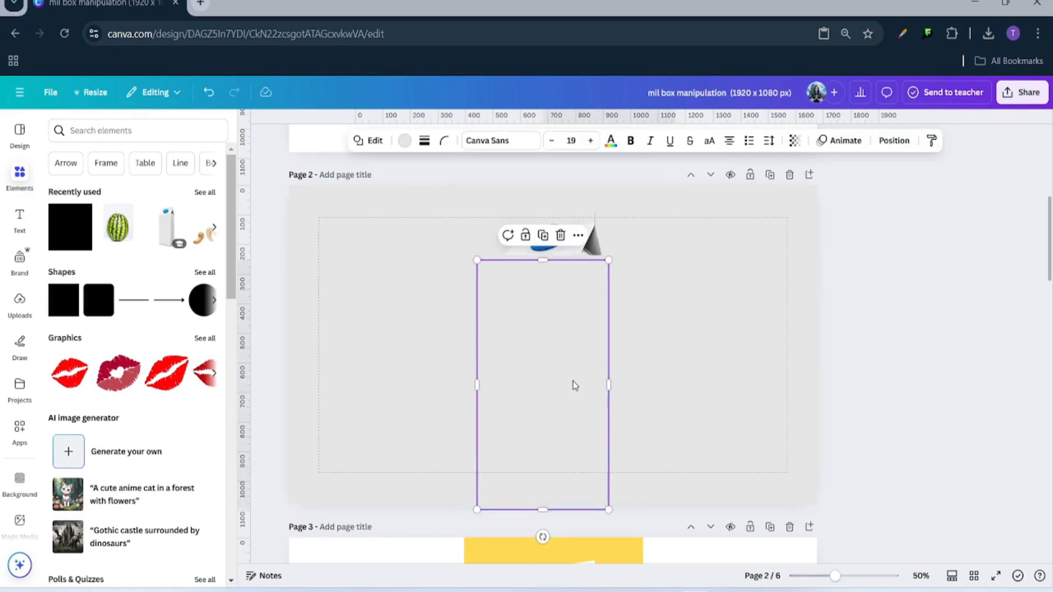
left_click_drag(570, 383, 659, 281)
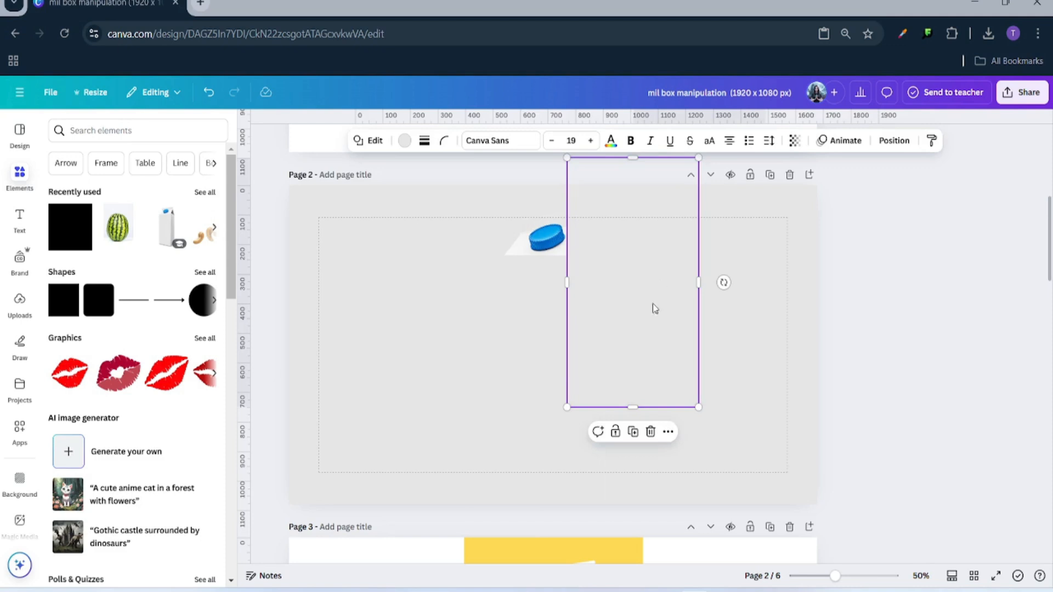
left_click(635, 432)
left_click_drag(717, 249, 468, 288)
left_click(783, 412)
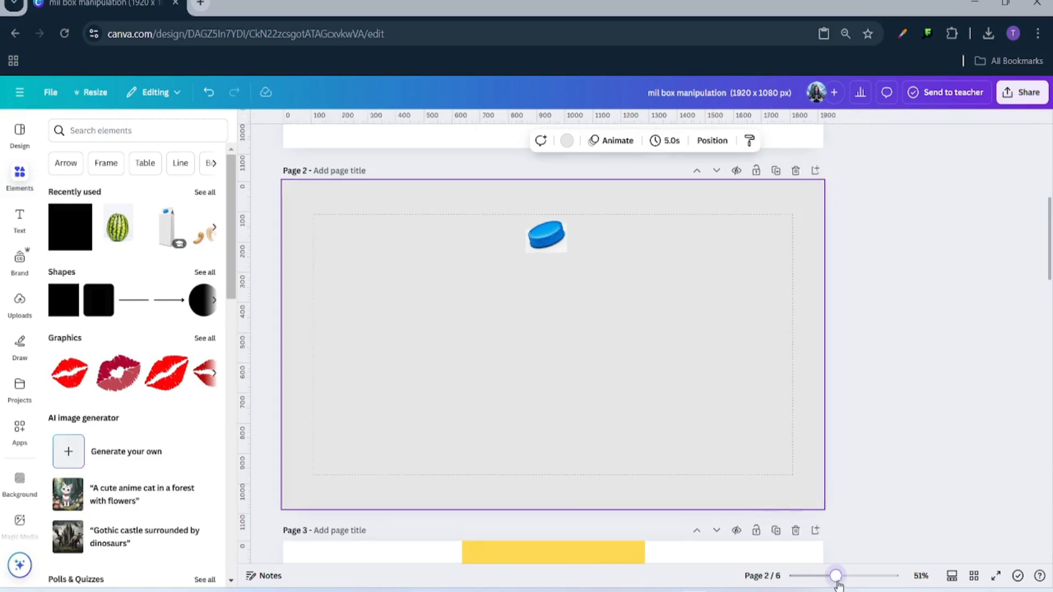
left_click_drag(835, 576, 852, 576)
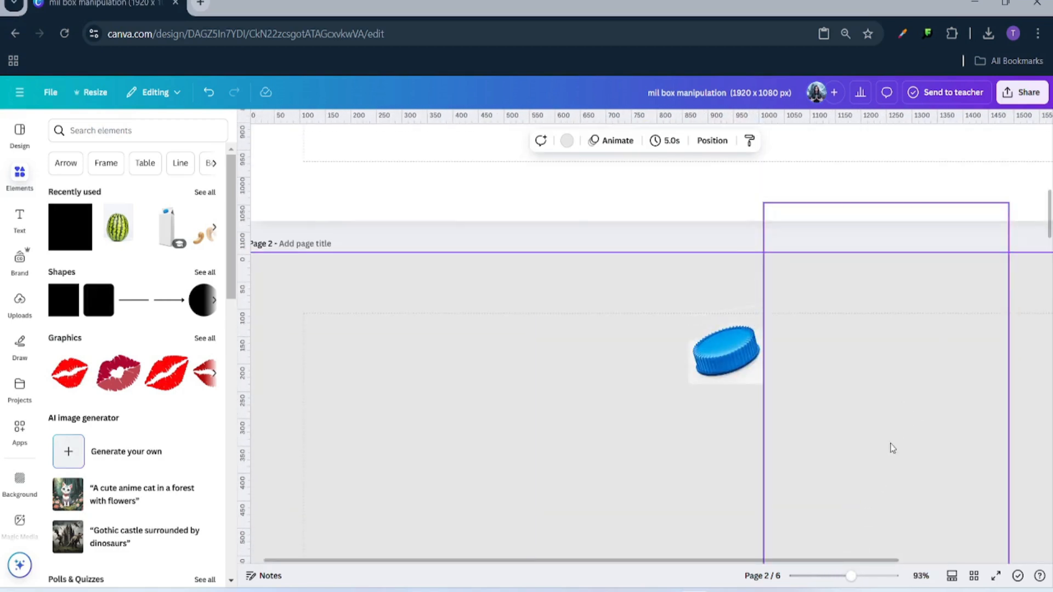
- Move the empty text box off the blue bottle cap on page 2
left_click(661, 384)
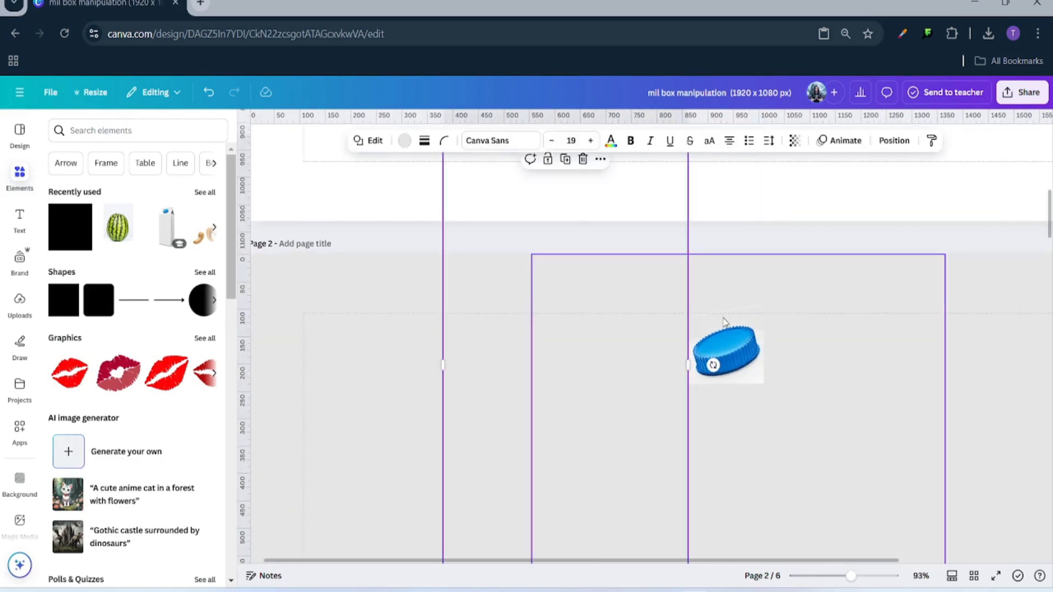
left_click(851, 439)
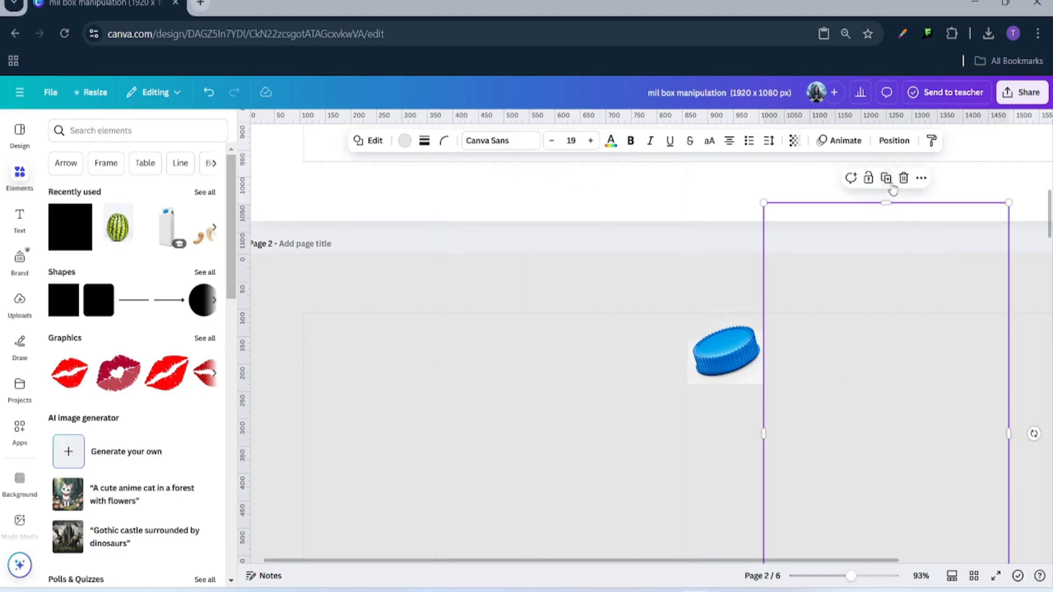
left_click_drag(926, 406, 723, 71)
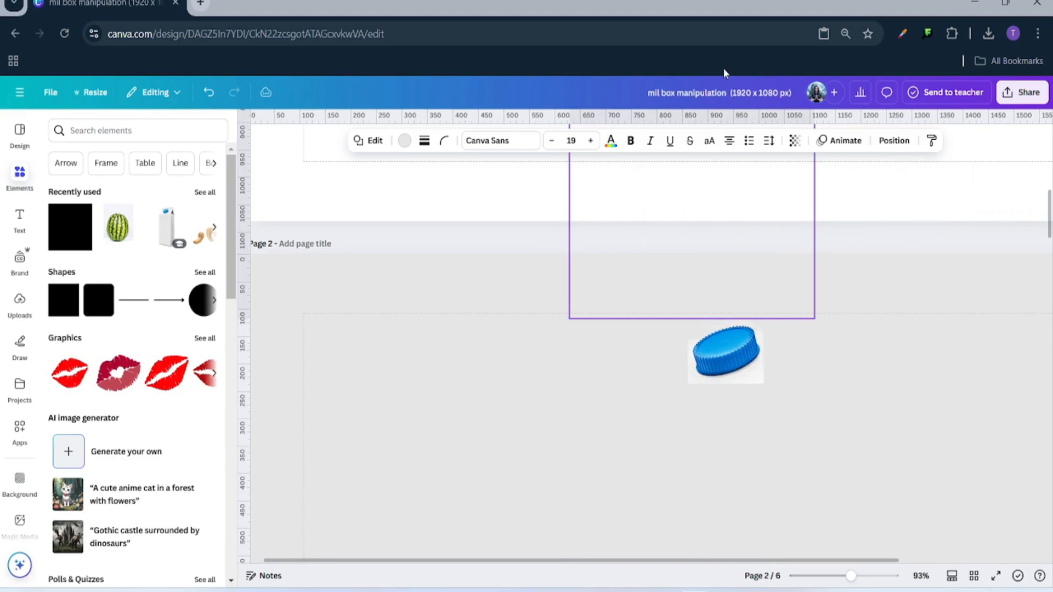
left_click(864, 241)
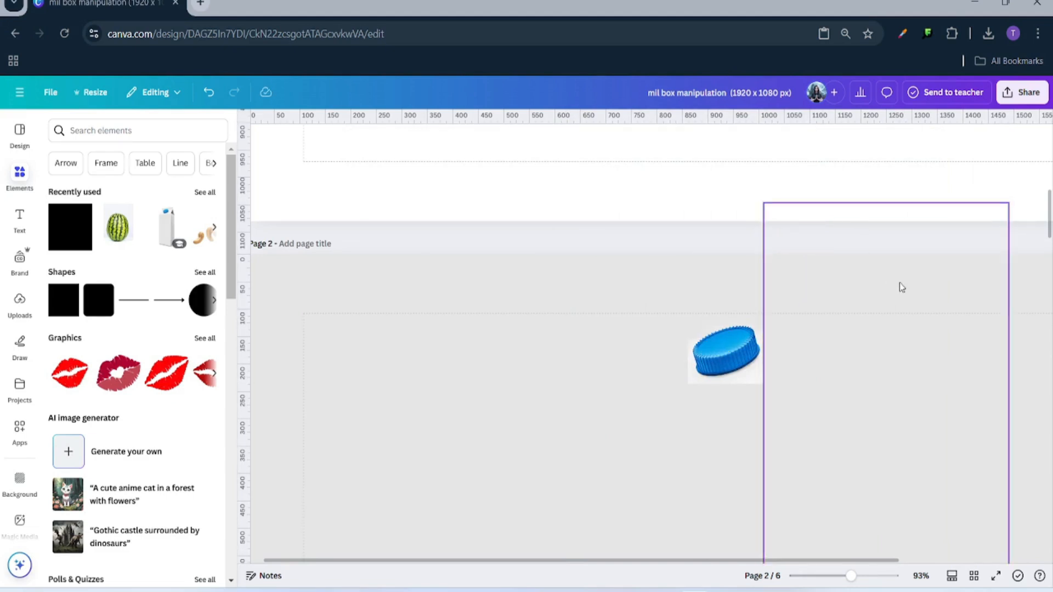
left_click_drag(863, 576, 824, 576)
scroll(740, 428, "down", 2)
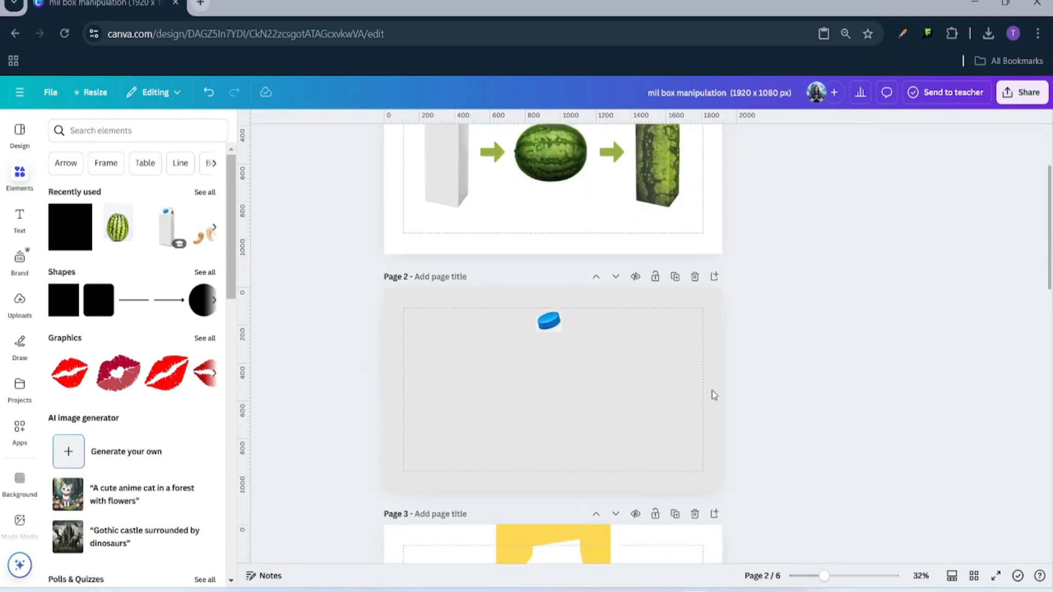
- Open the Download settings and untick pages 3 through 6 in the page list
left_click_drag(817, 580, 820, 580)
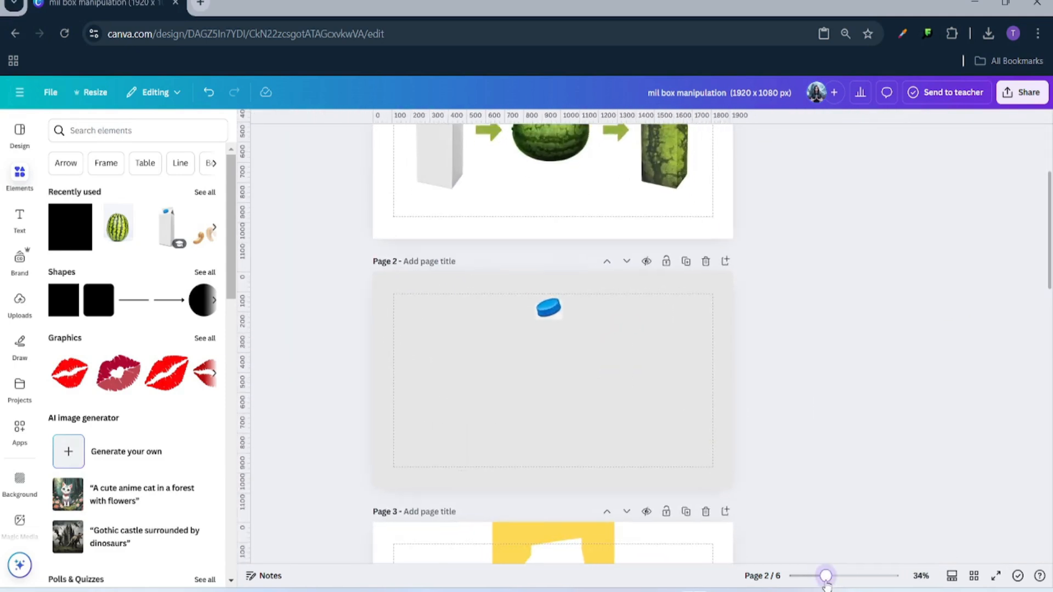
left_click(1001, 96)
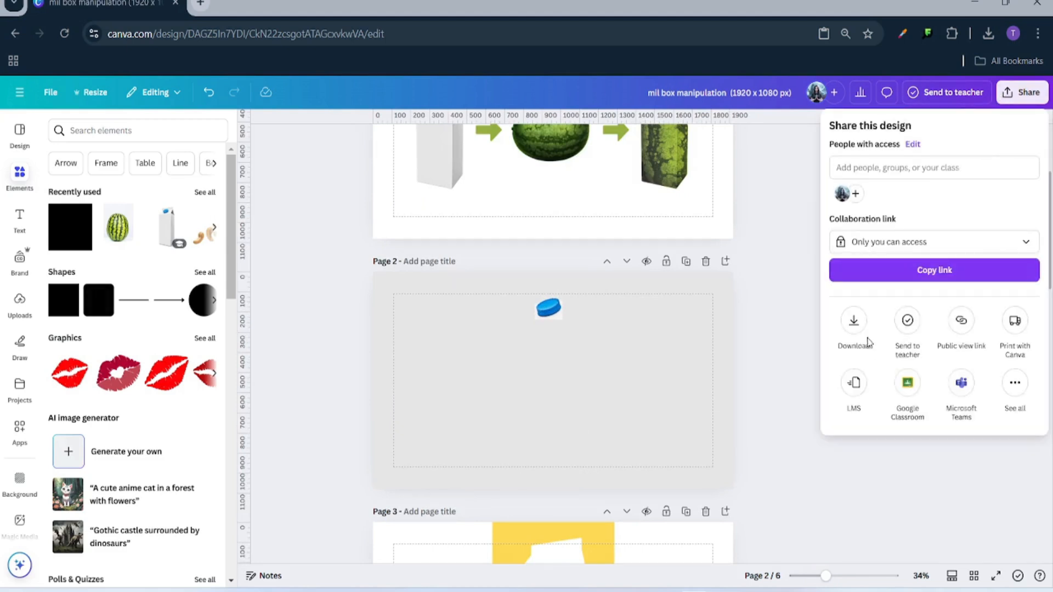
left_click(853, 322)
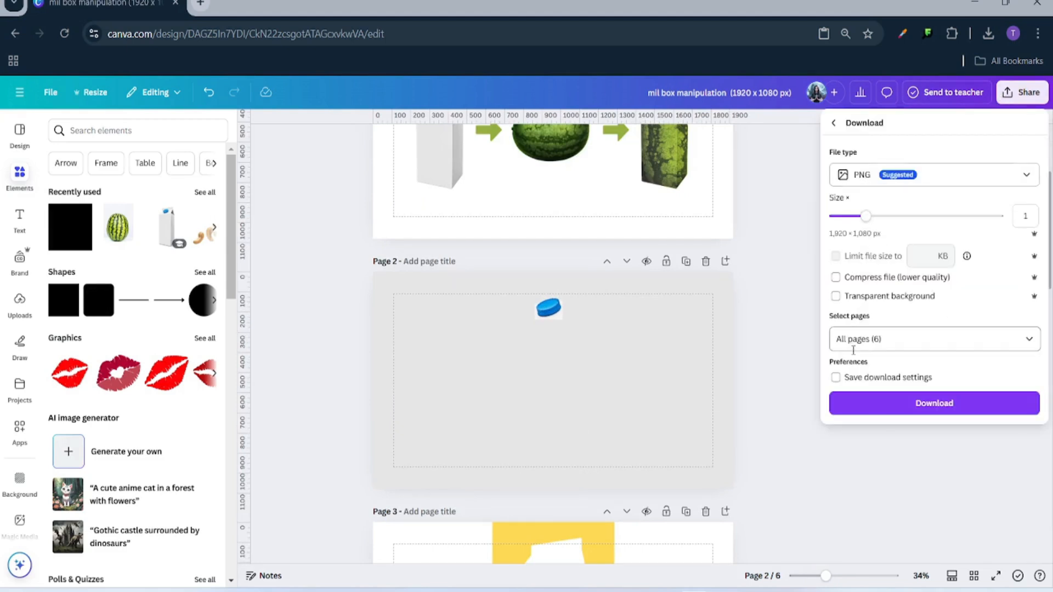
left_click(877, 339)
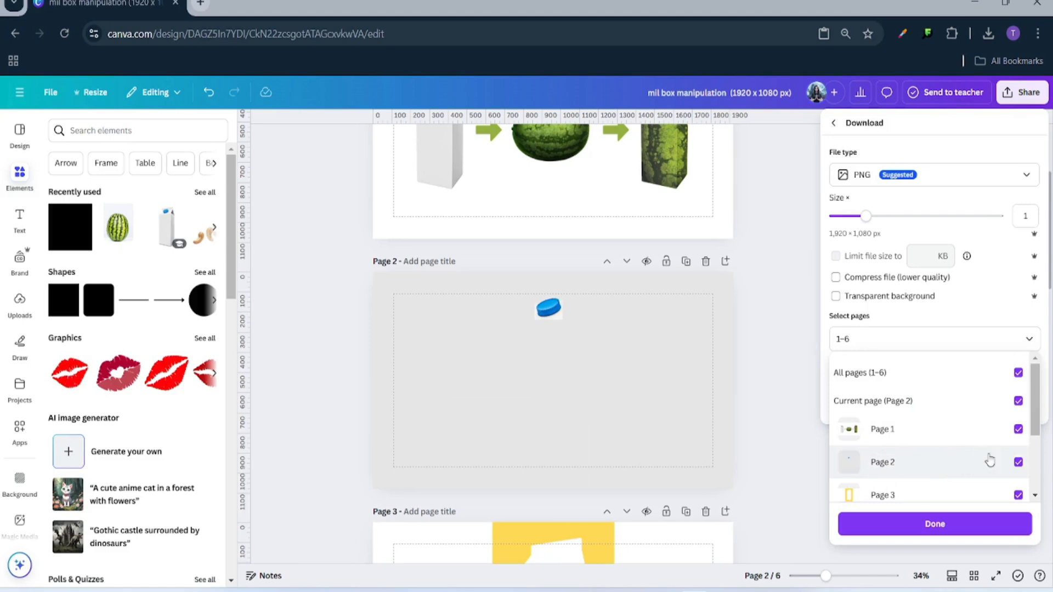
left_click(1017, 400)
left_click(1018, 495)
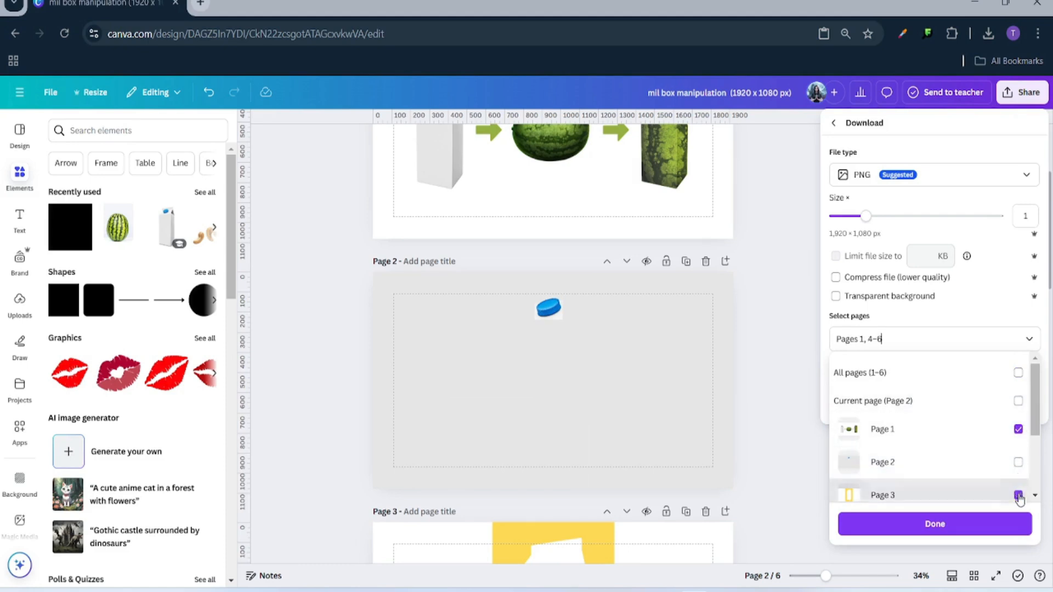
scroll(1016, 483, "down", 3)
left_click(1018, 415)
left_click(1018, 448)
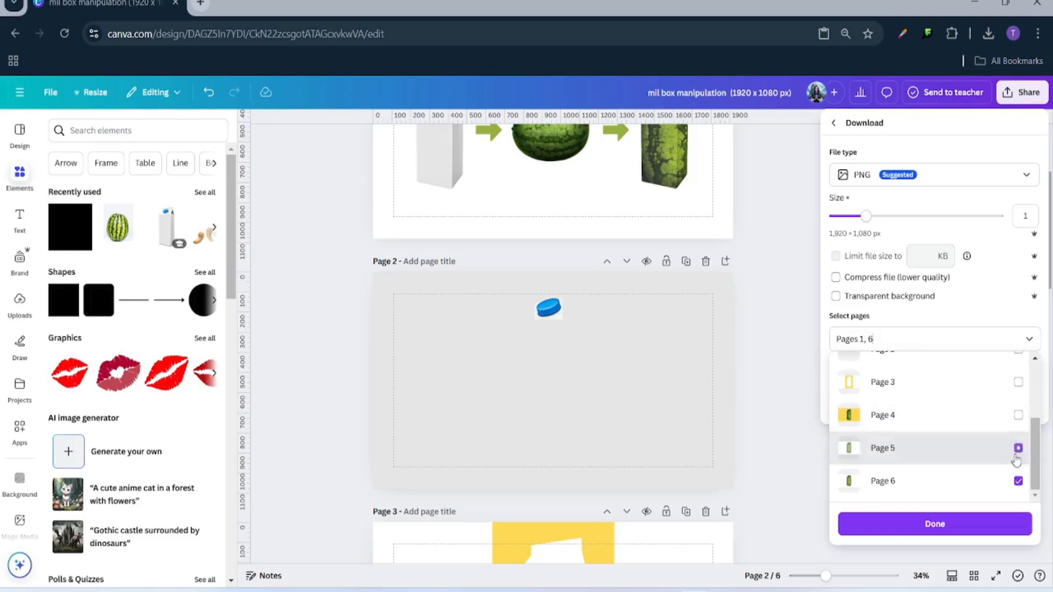
left_click(1018, 480)
scroll(1006, 455, "up", 3)
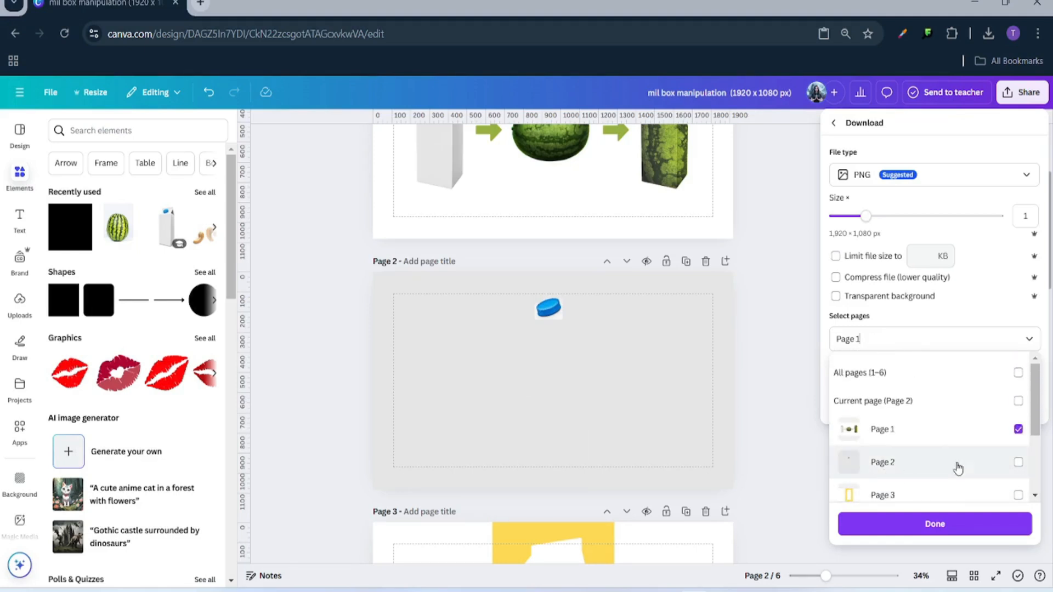
- Leave only Page 2 selected and download it as a PNG
left_click(891, 473)
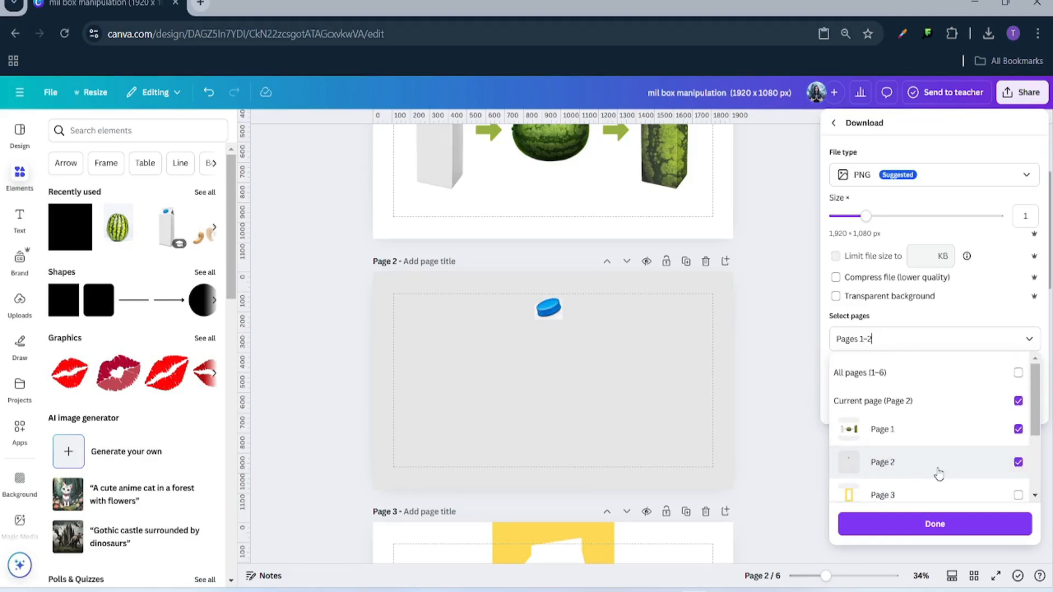
left_click(1017, 430)
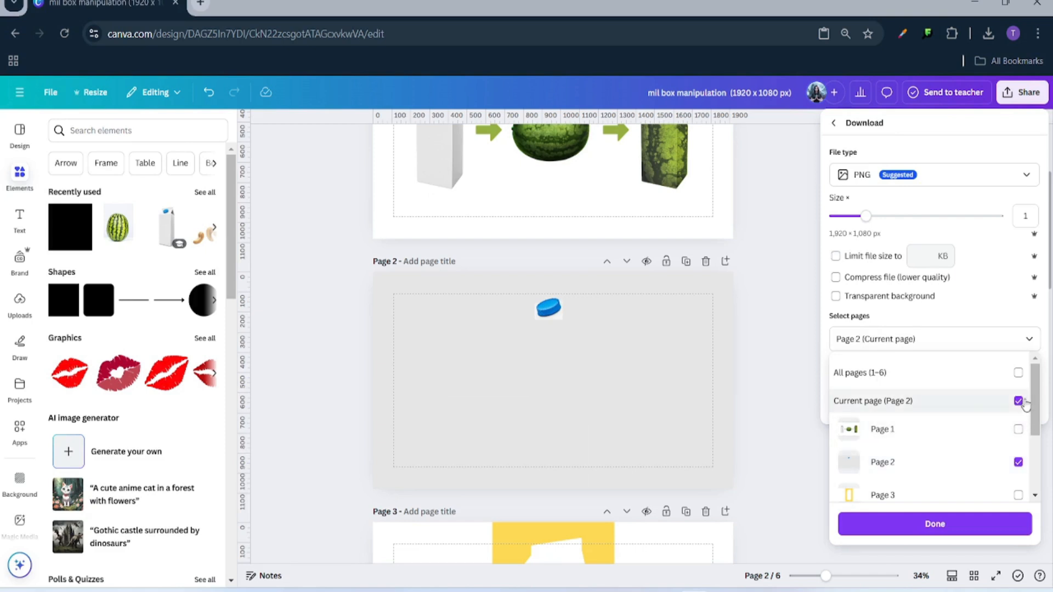
left_click(1018, 401)
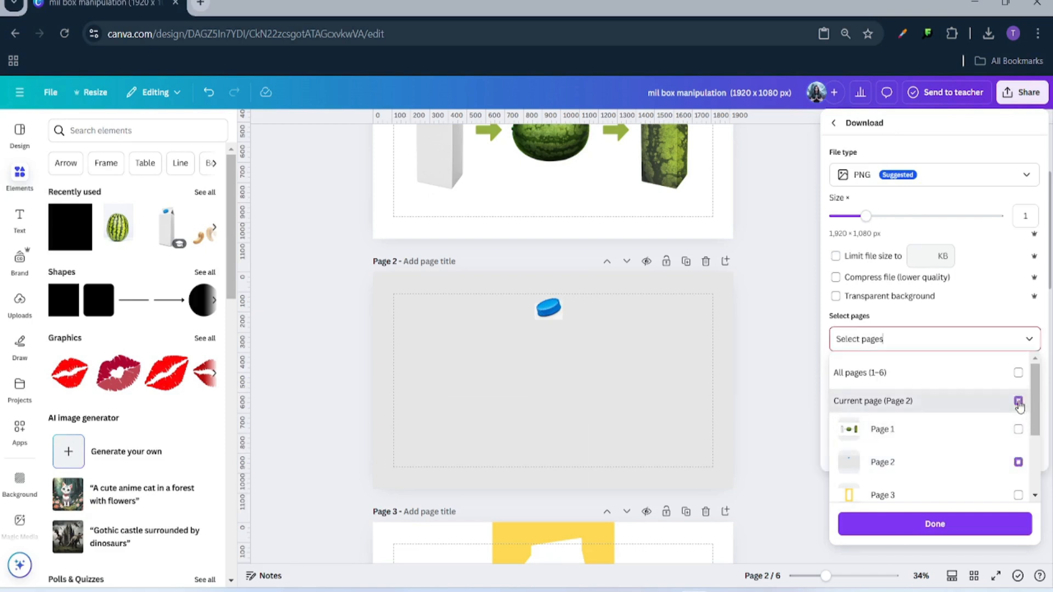
left_click(1018, 464)
left_click(917, 528)
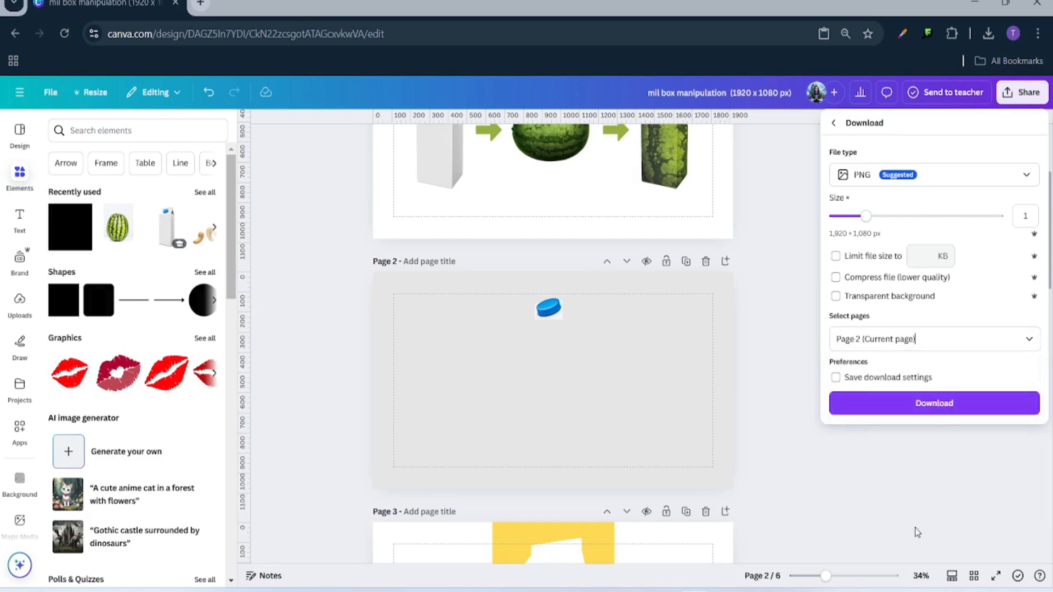
left_click(920, 406)
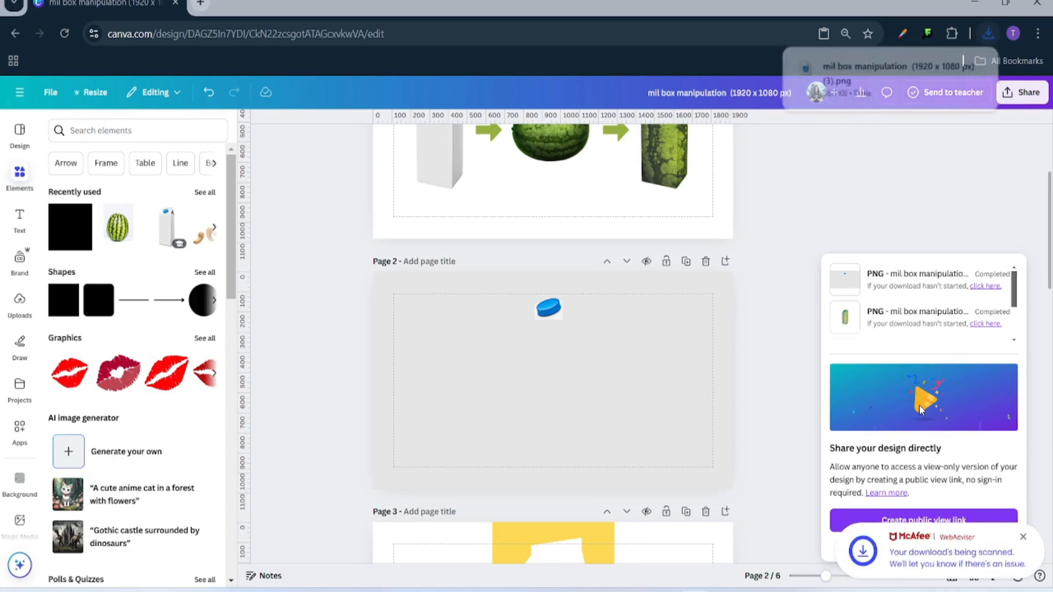
- Place the downloaded bottle-cap PNG on page 6, stretch it to fill the page, and remove its background
scroll(501, 303, "down", 15)
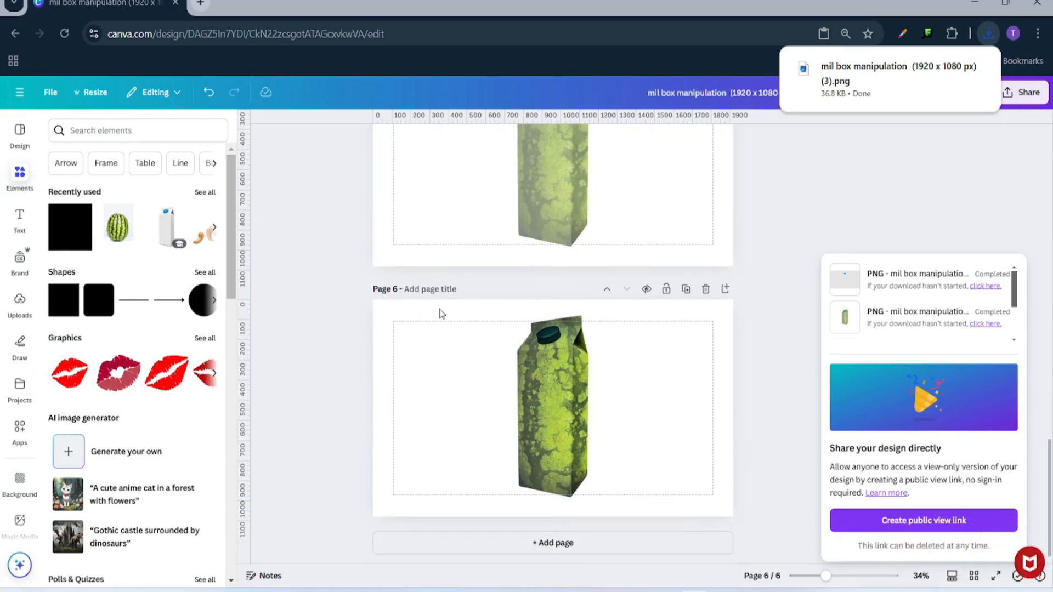
left_click_drag(871, 92, 573, 436)
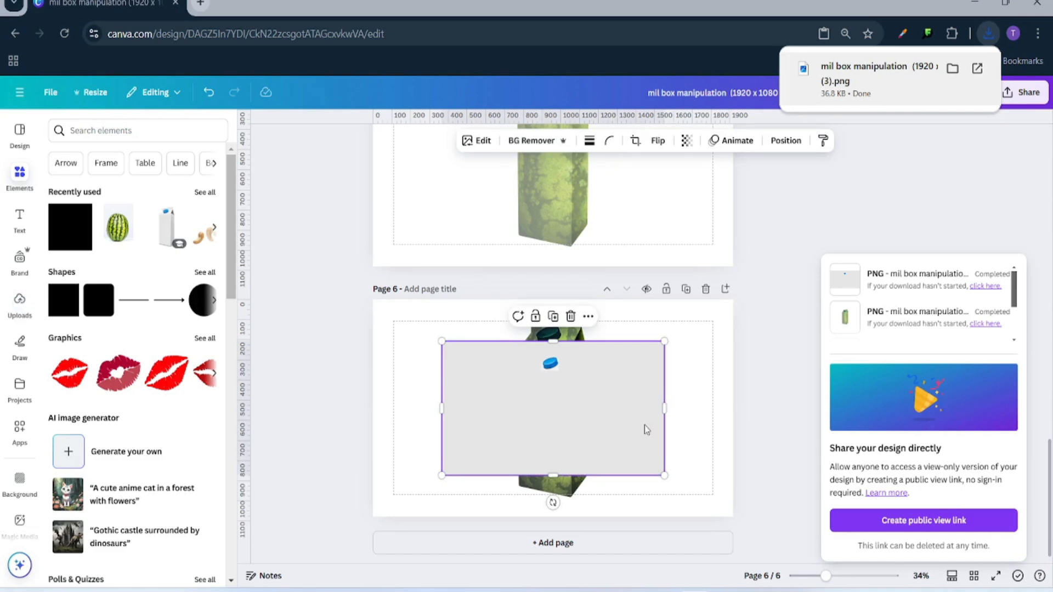
left_click_drag(644, 428, 509, 363)
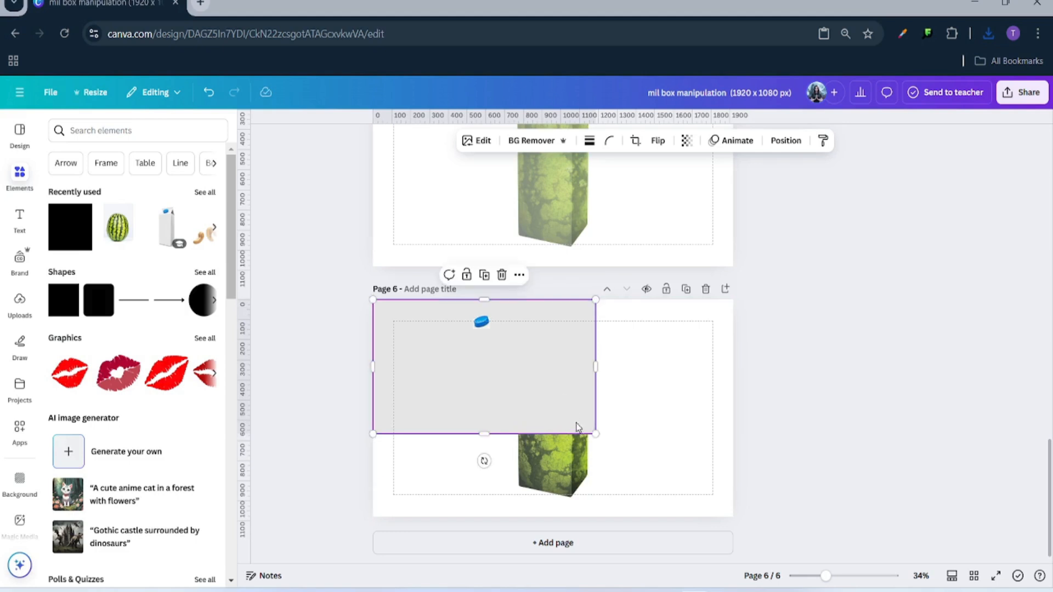
left_click_drag(595, 434, 733, 517)
left_click(535, 140)
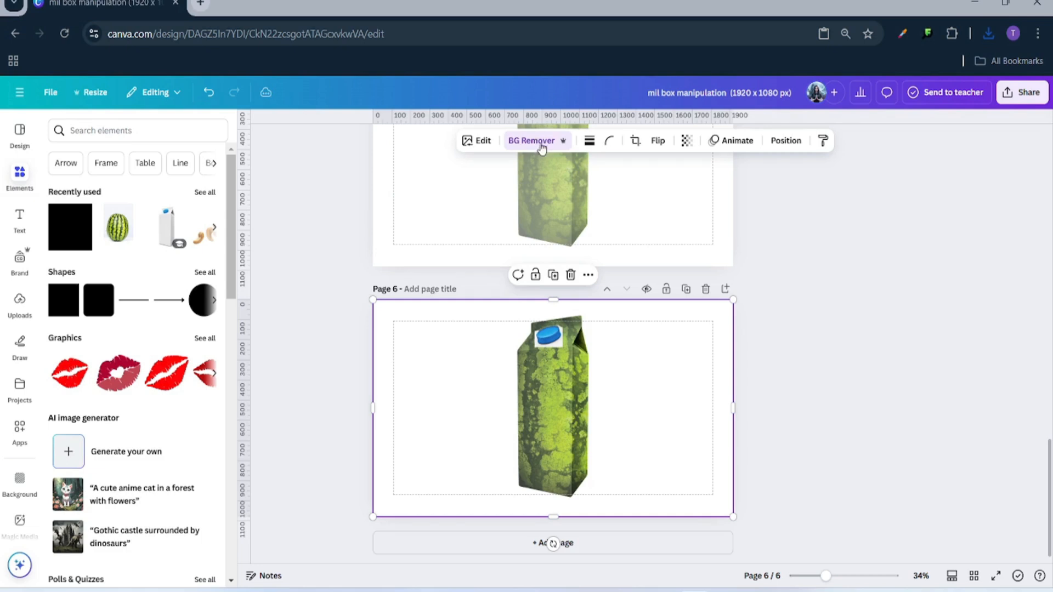
- Erase the leftover corner beside the cap using a size-8 Erase brush, then finish editing
left_click(543, 141)
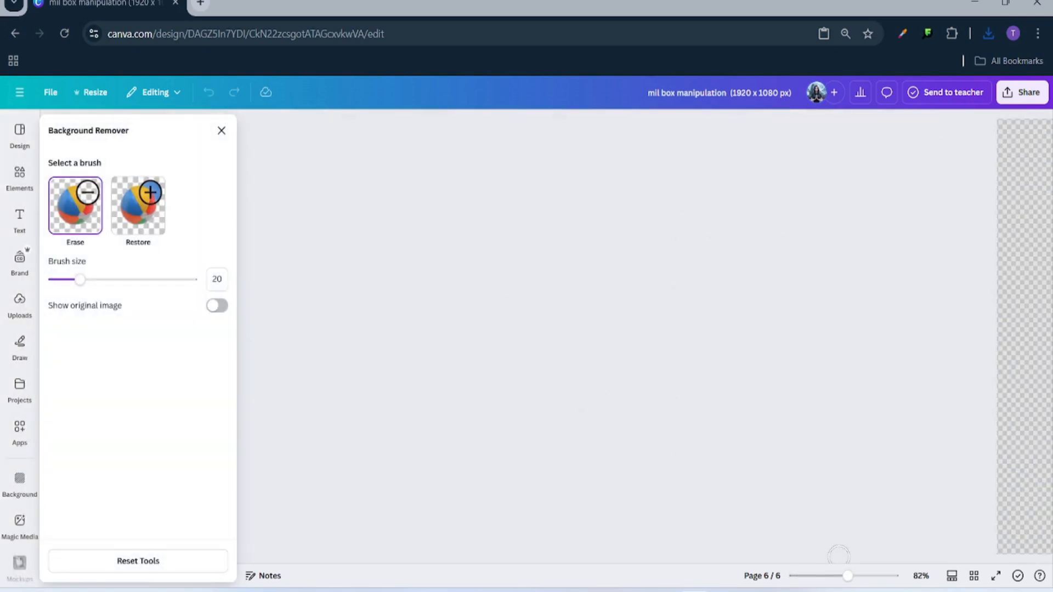
left_click_drag(847, 575, 867, 576)
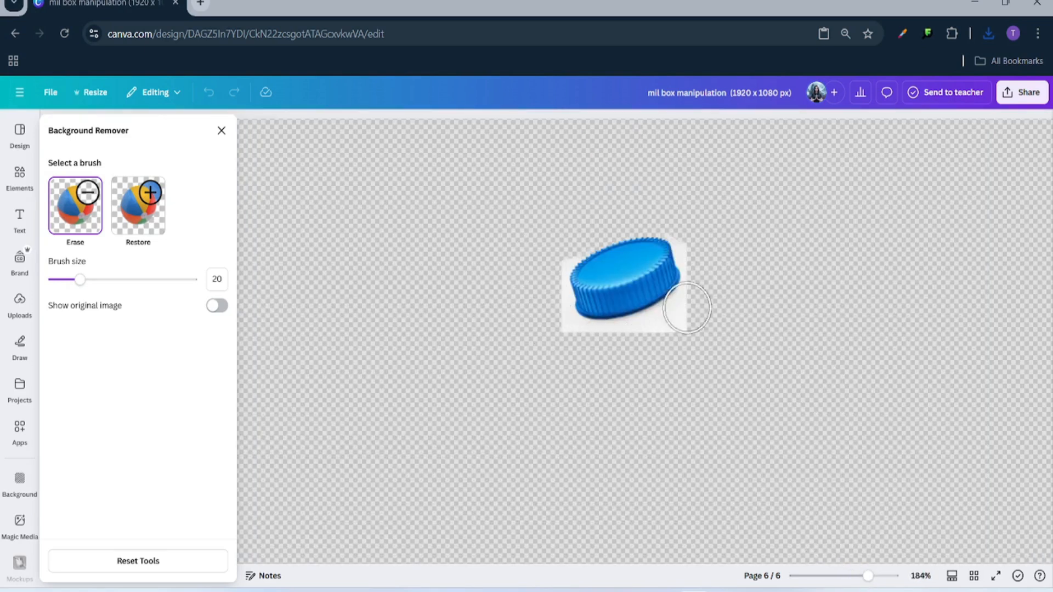
left_click_drag(868, 577, 876, 577)
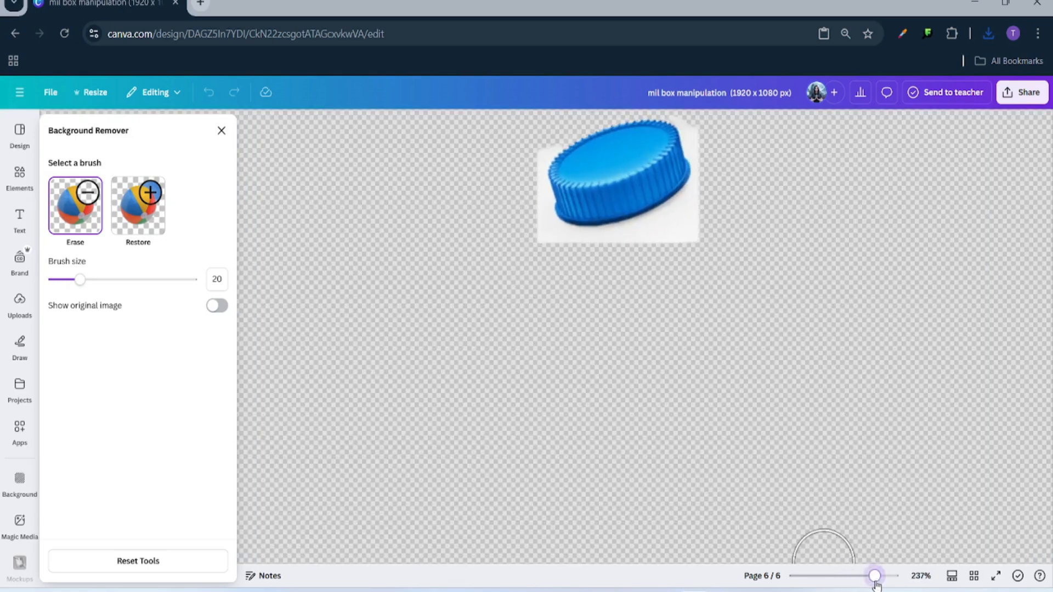
scroll(820, 242, "up", 3)
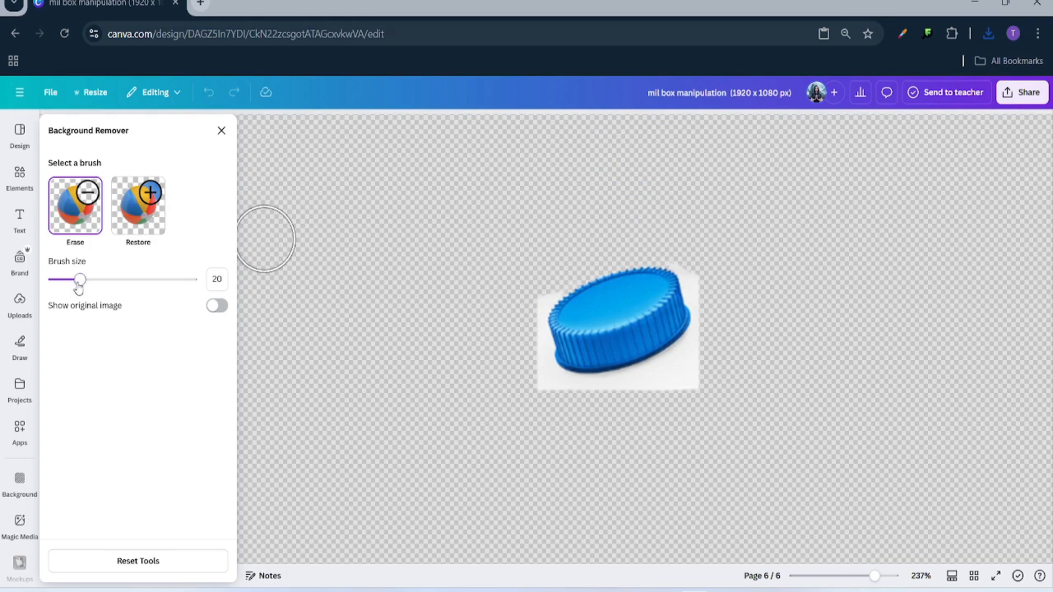
left_click_drag(79, 284, 64, 280)
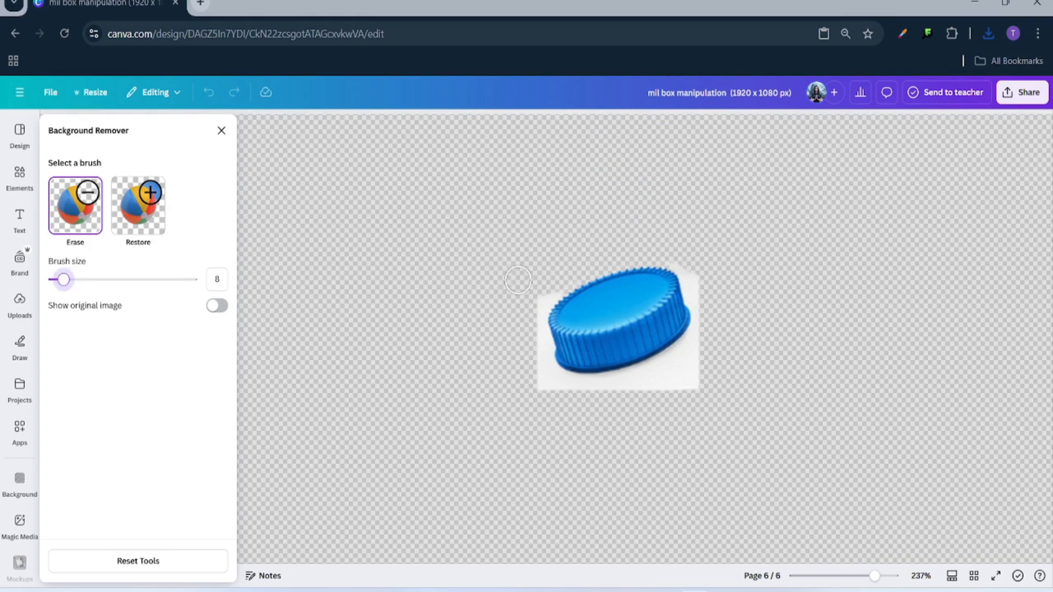
mouse_move(543, 289)
left_mouse_down()
mouse_move(553, 284)
mouse_move(537, 328)
left_mouse_up()
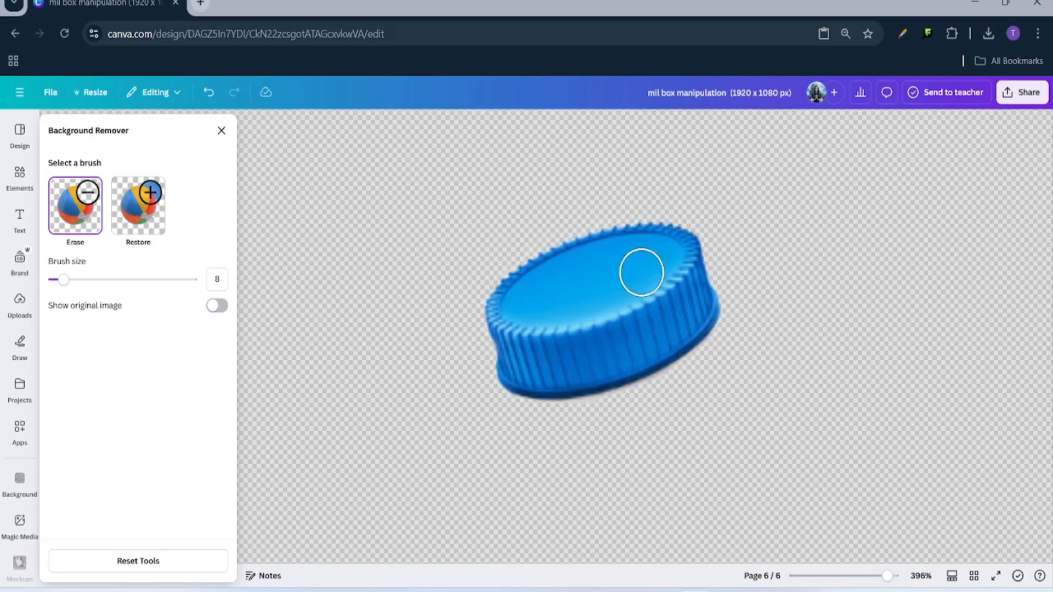
left_click(221, 131)
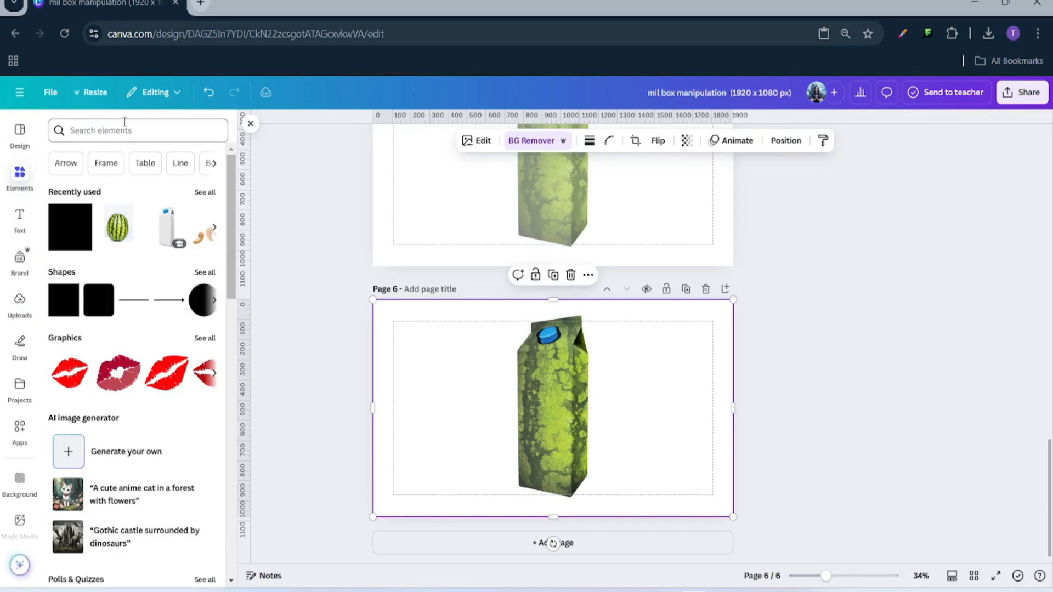
- Apply ColorMix's Arctic preset to the cap image
left_click(484, 144)
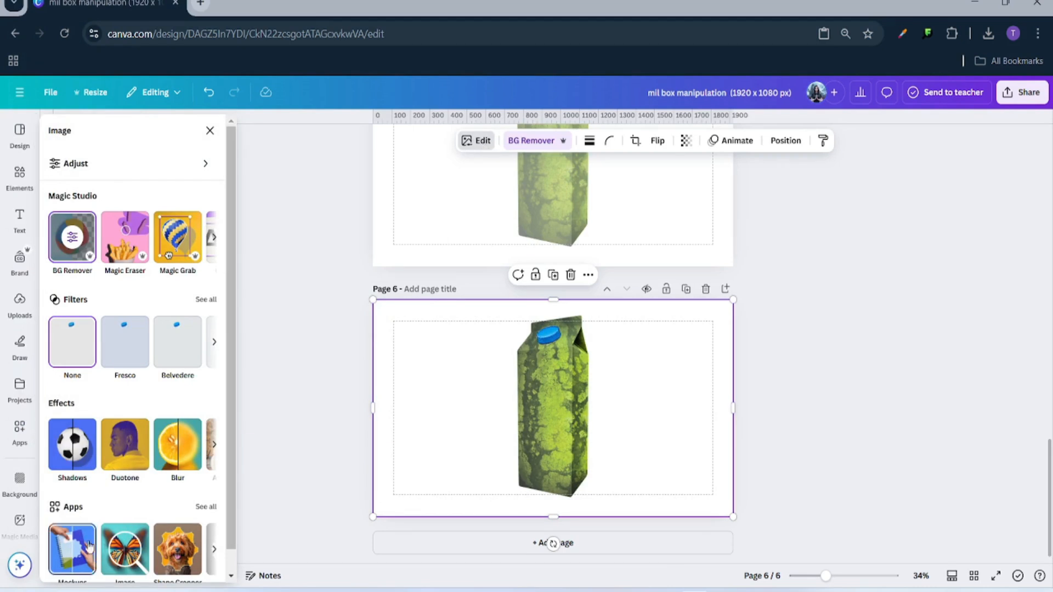
left_click(207, 507)
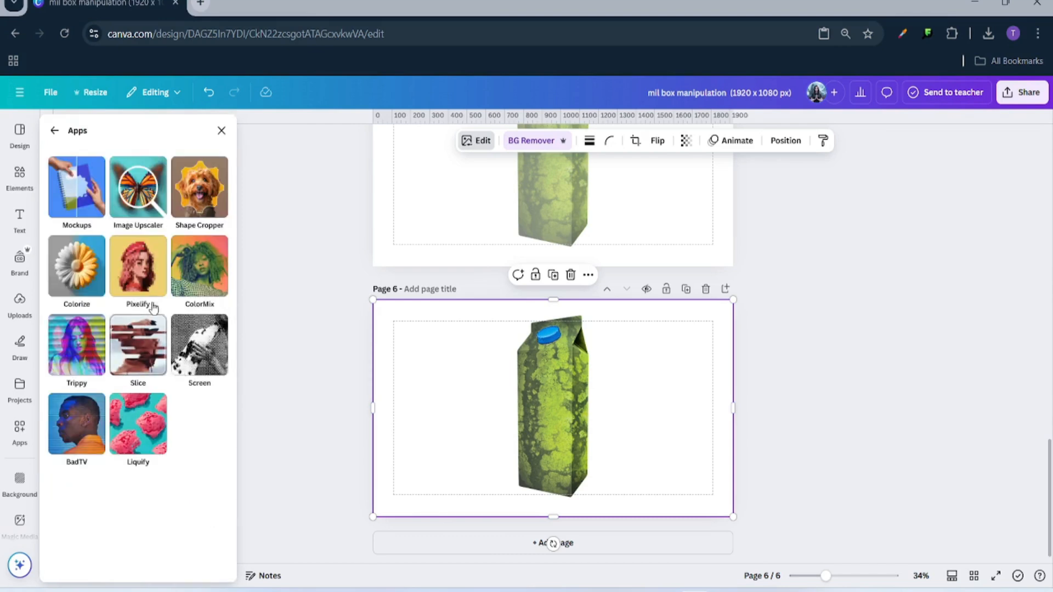
left_click(189, 272)
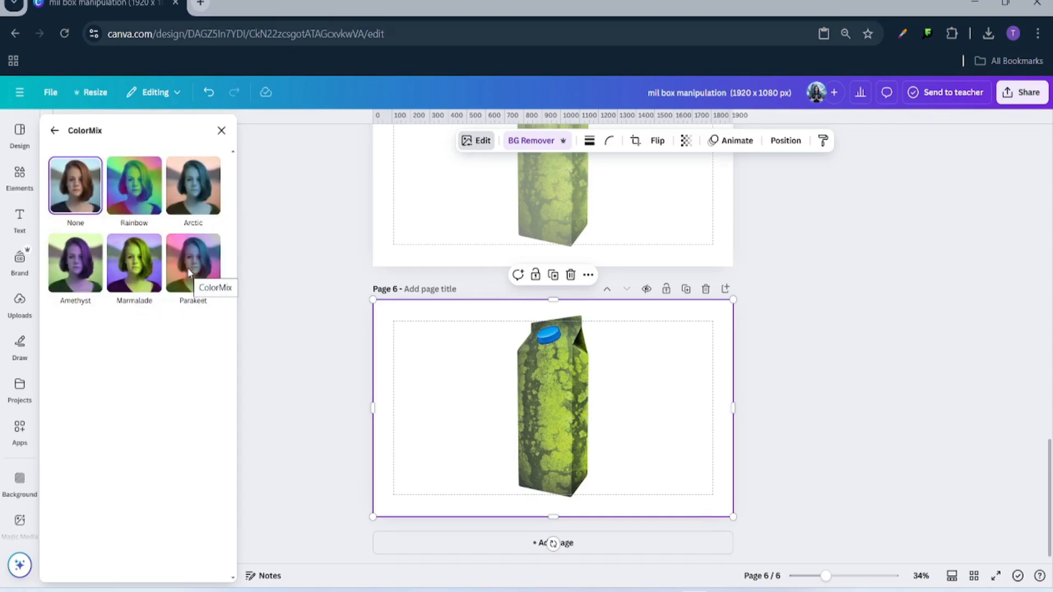
left_click(187, 207)
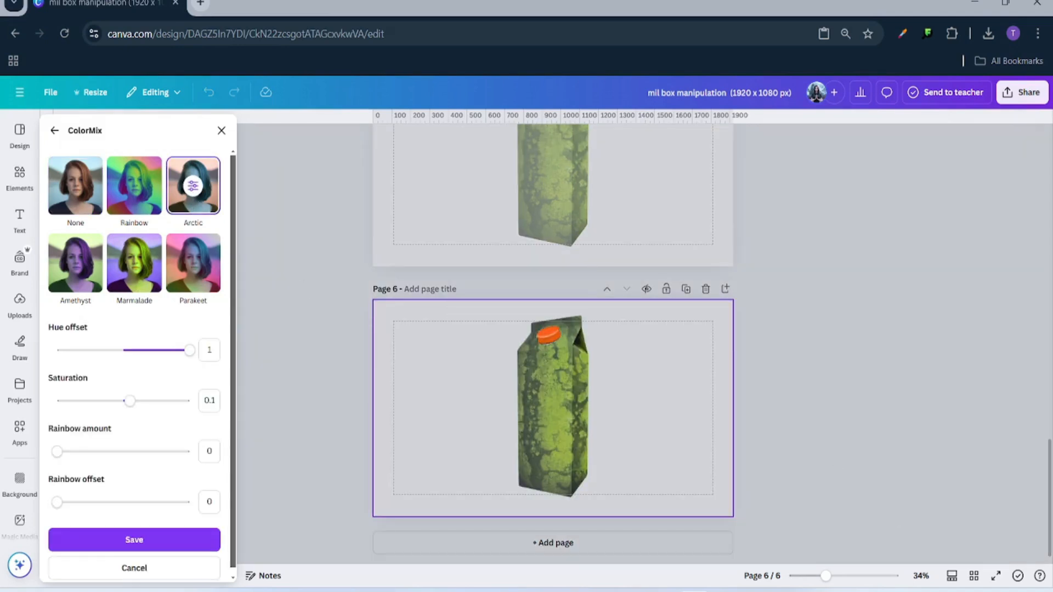
left_click_drag(839, 581, 861, 576)
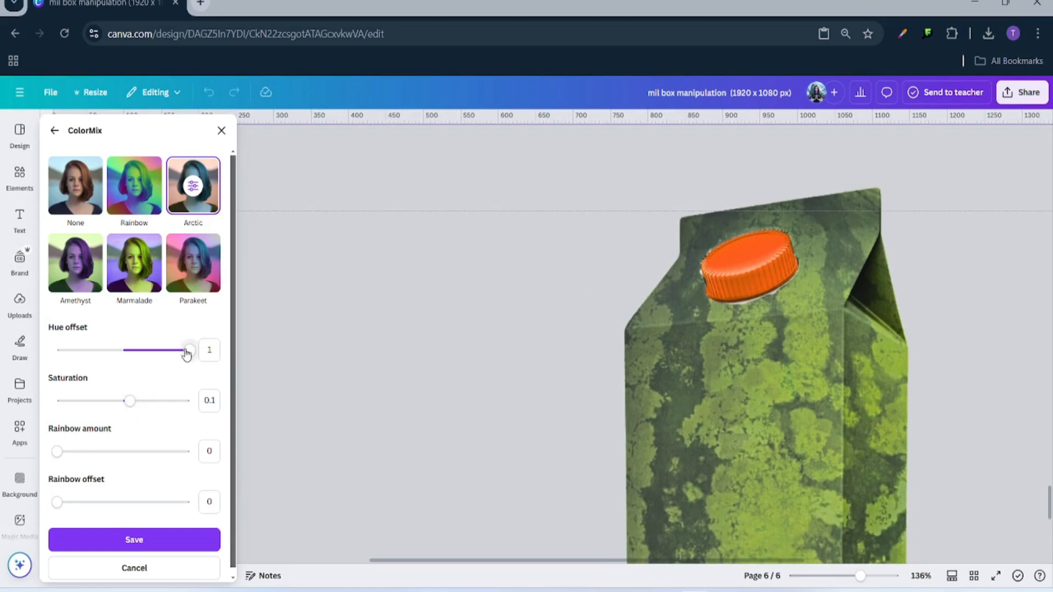
- Tune the cap to red with hue offset about 0.9 and saturation 0.2, then save
left_click_drag(187, 353, 184, 354)
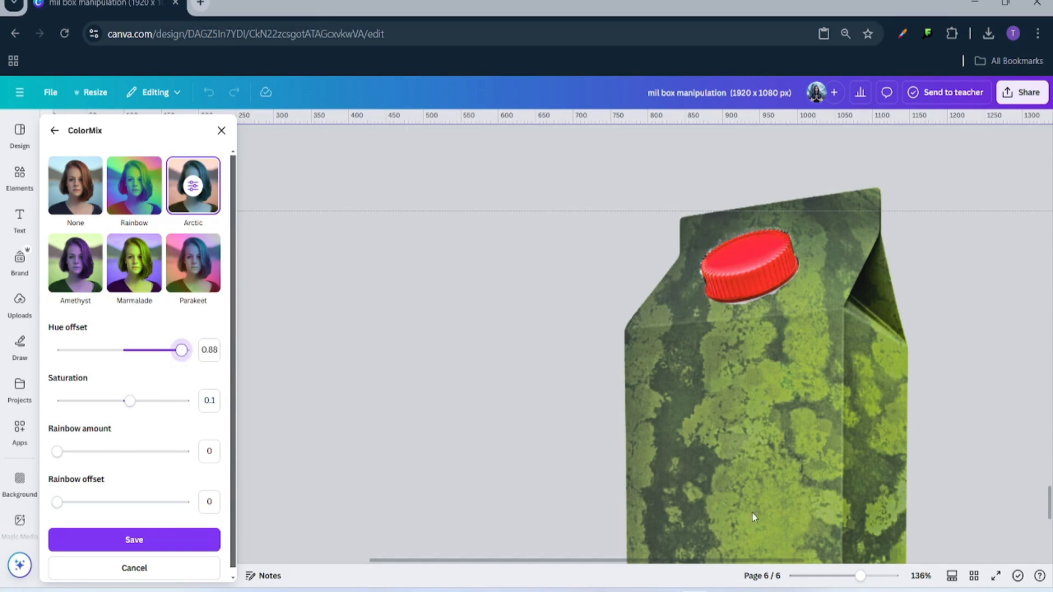
left_click_drag(862, 582, 877, 578)
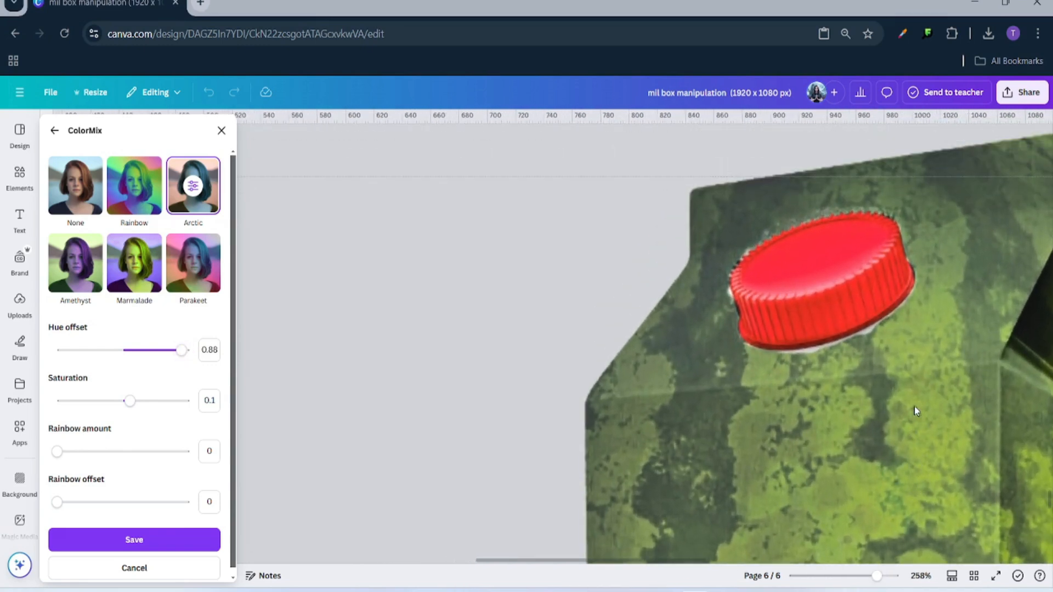
left_click_drag(182, 358, 183, 359)
left_click_drag(130, 400, 134, 430)
left_click_drag(185, 351, 185, 361)
left_click(110, 543)
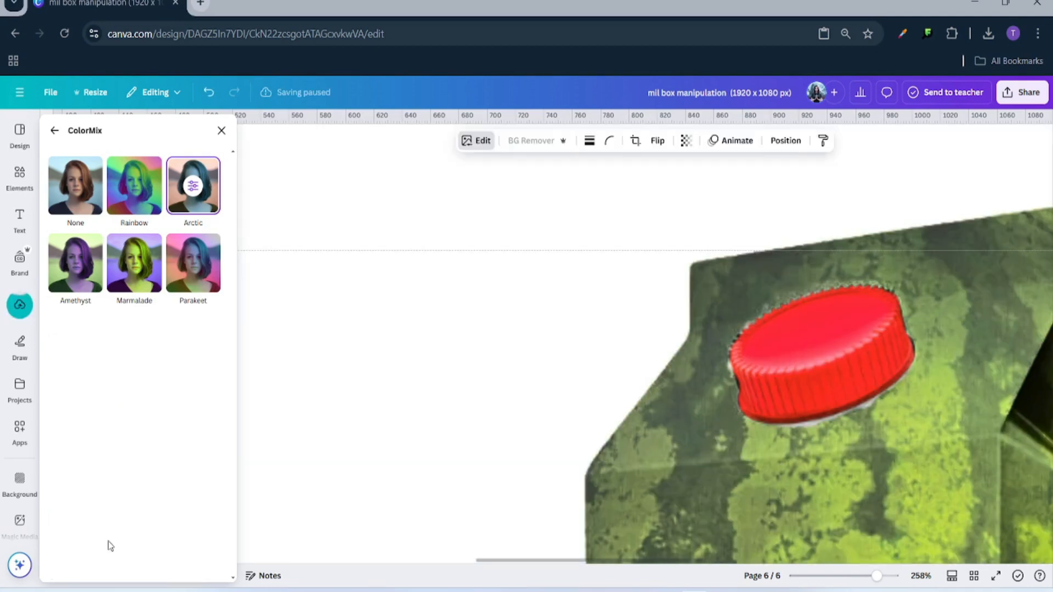
left_click_drag(878, 575, 827, 576)
- Crop the cap image's frame in from the left, bottom and right edges
left_click(902, 329)
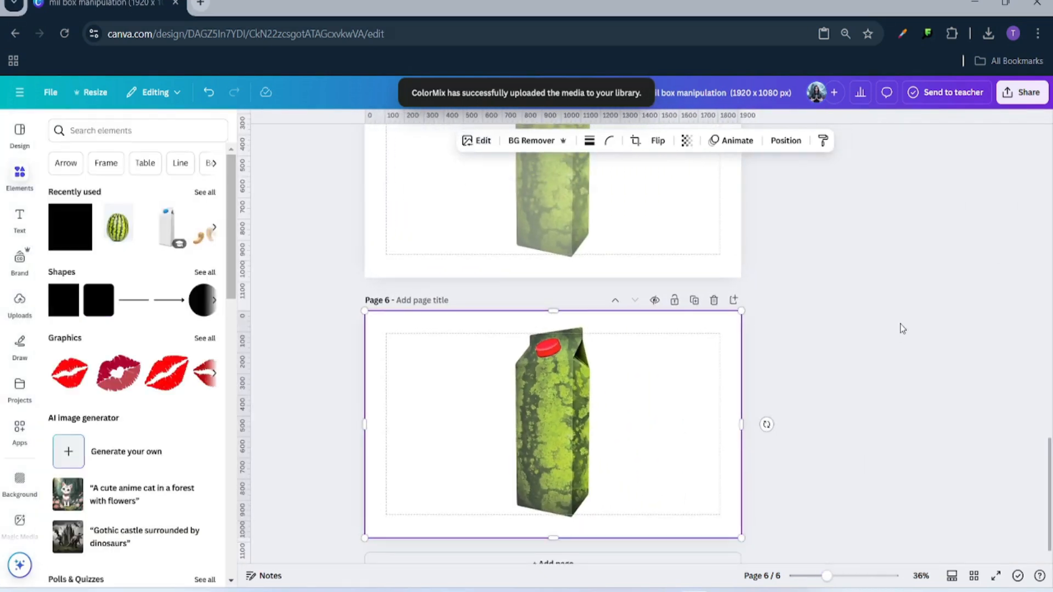
left_click(688, 384)
left_click_drag(363, 424, 508, 424)
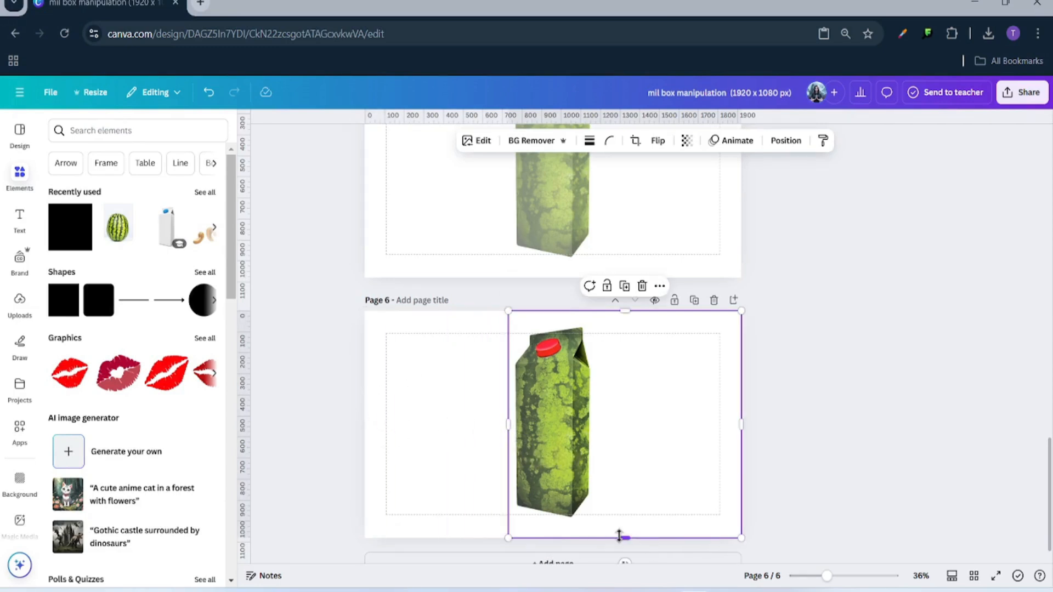
left_click_drag(624, 539, 624, 381)
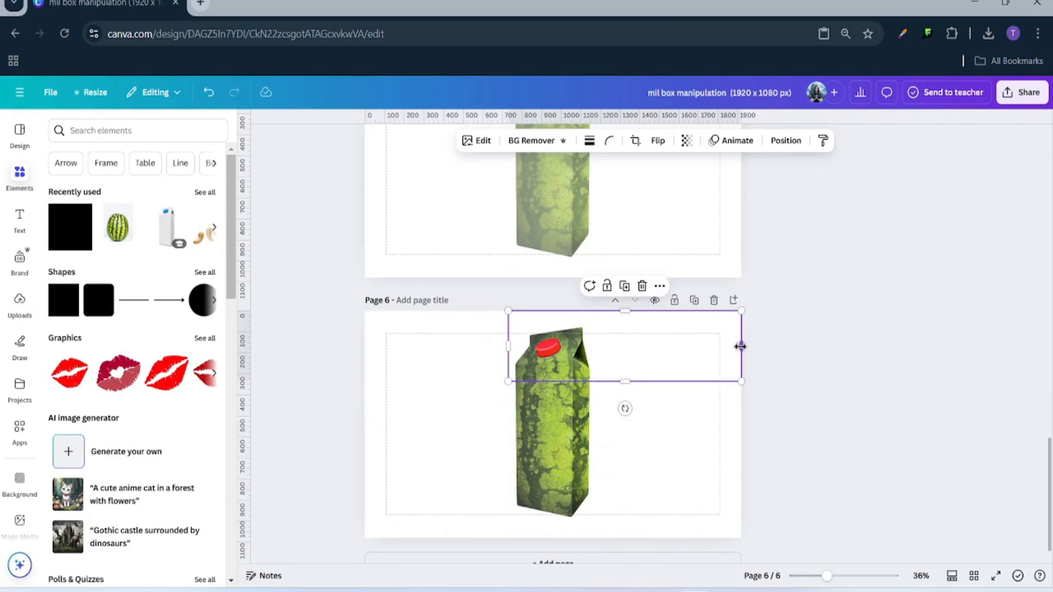
left_click_drag(740, 346, 610, 351)
- Select the red cap and the watermelon carton together and group them
left_click(698, 437)
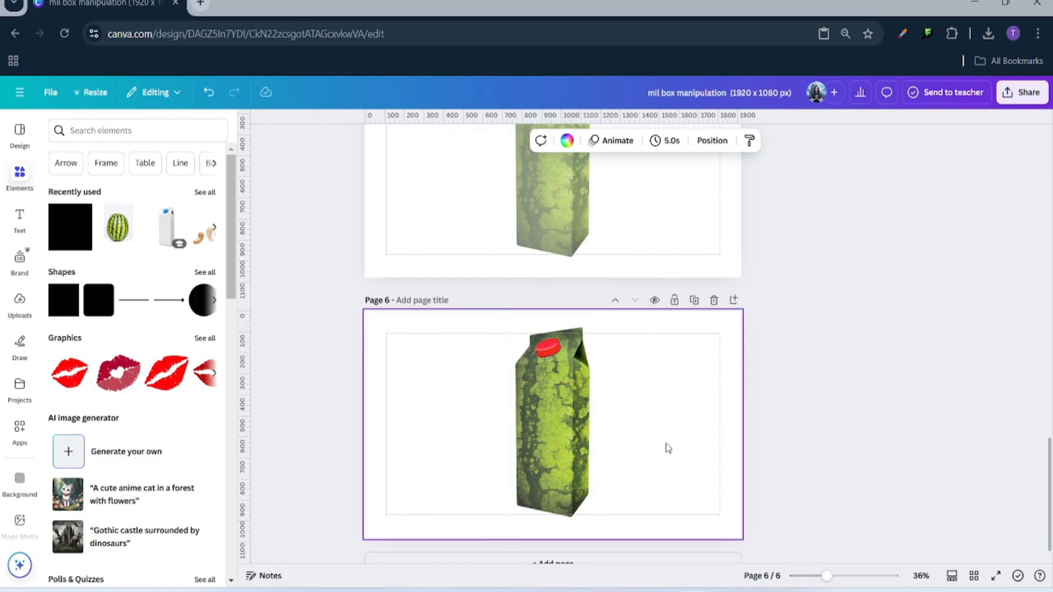
left_click_drag(397, 318, 570, 437)
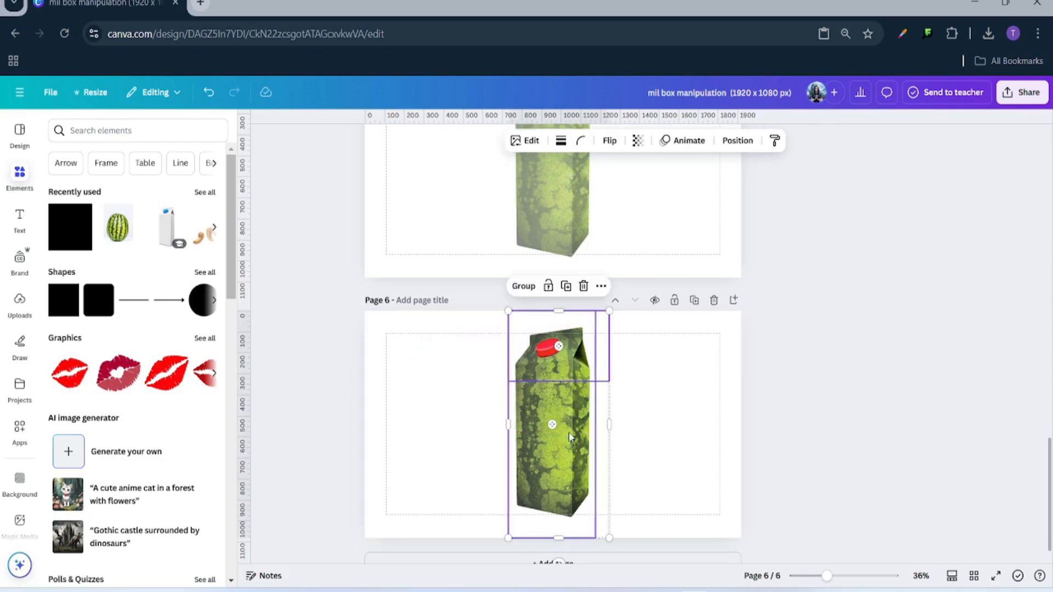
left_click(526, 287)
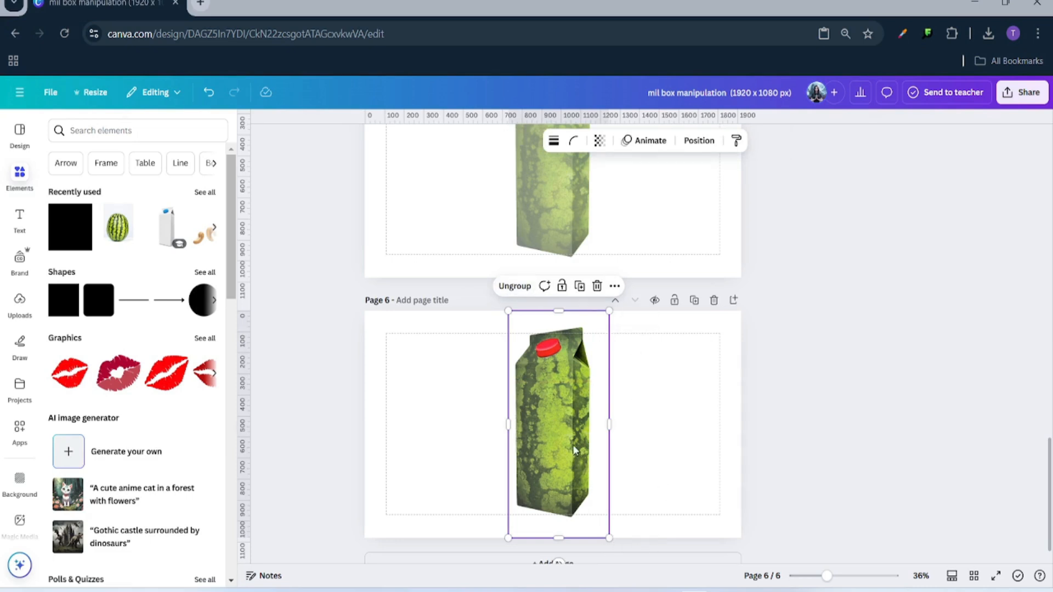
left_click(724, 404)
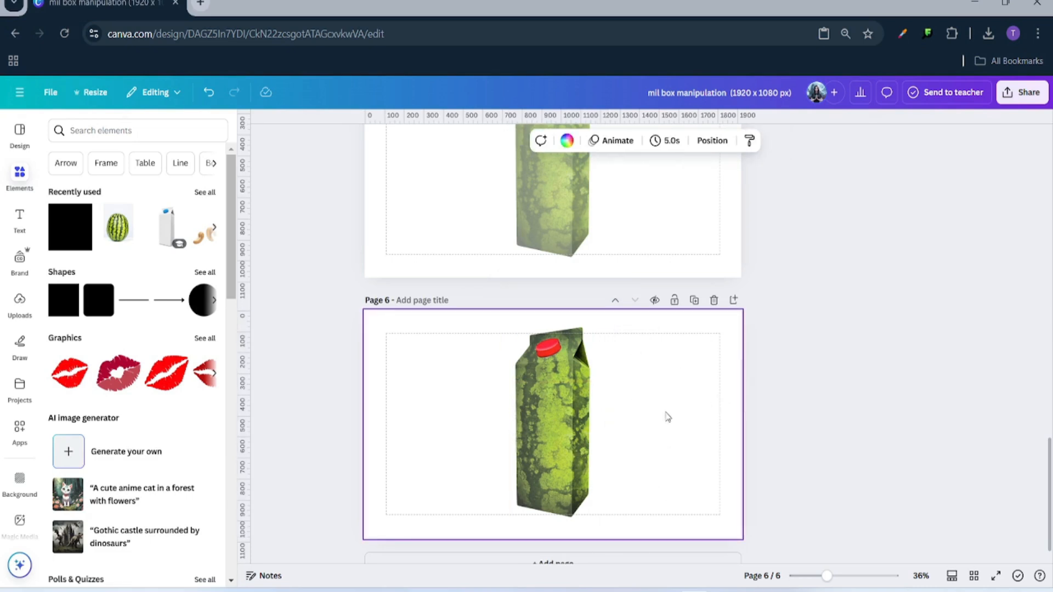
scroll(675, 405, "up", 20)
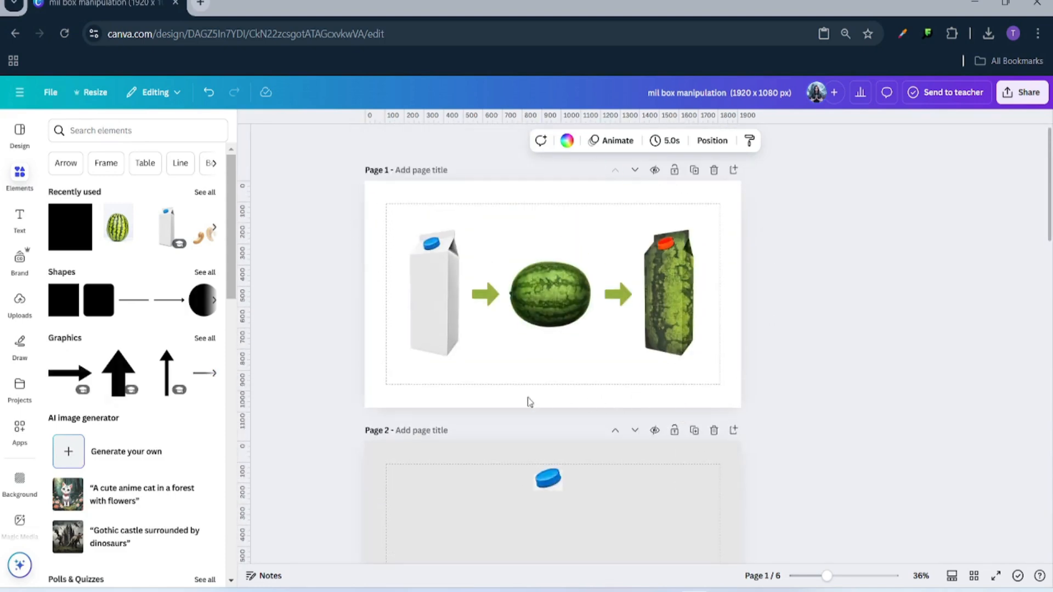
- Move the grouped watermelon carton to the right side of page 6
scroll(712, 502, "down", 15)
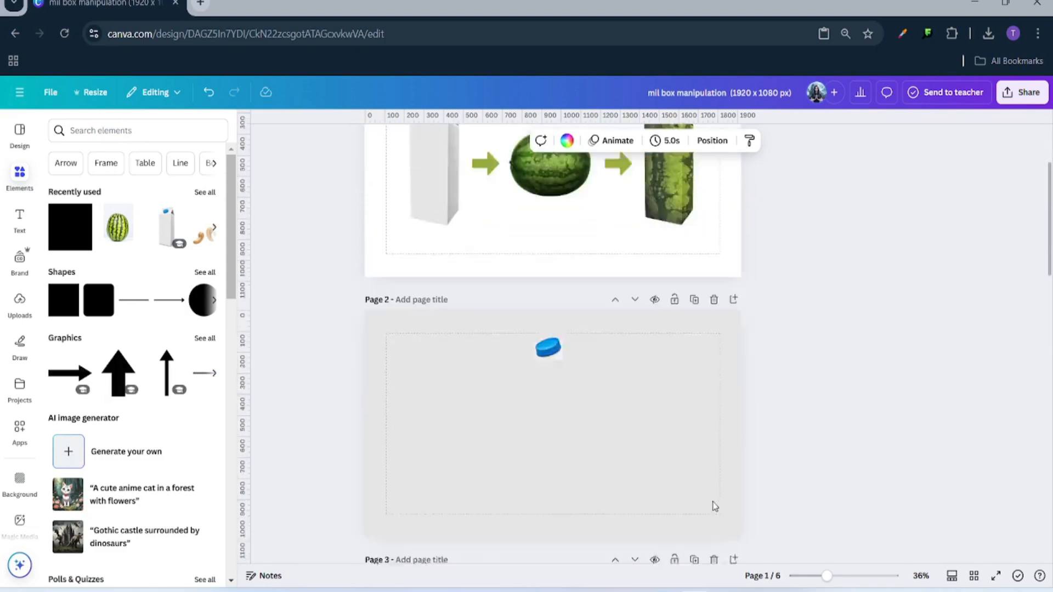
scroll(648, 451, "down", 5)
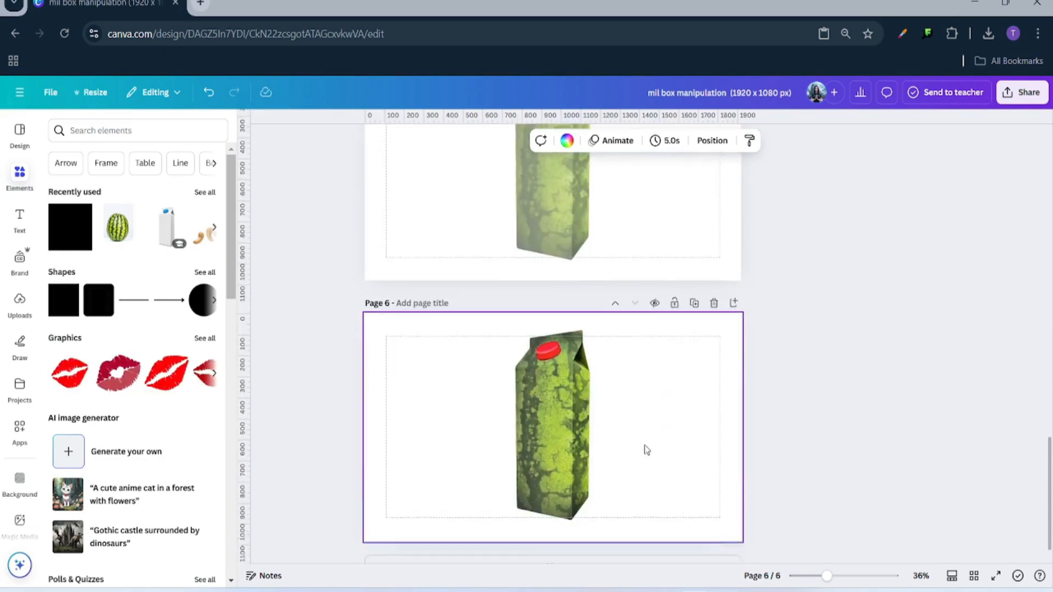
left_click(565, 393)
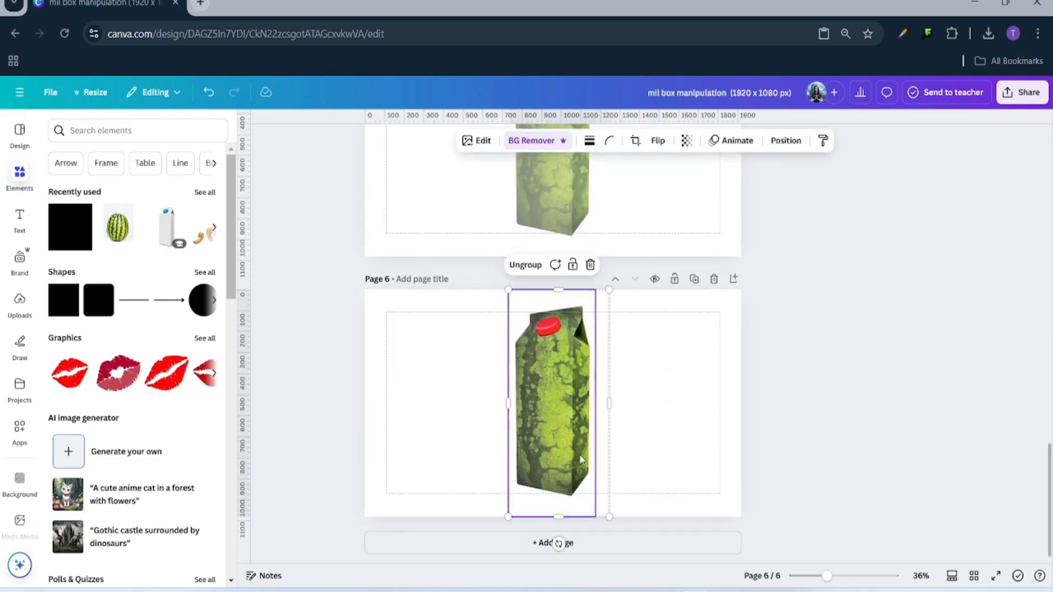
left_click_drag(579, 451, 700, 449)
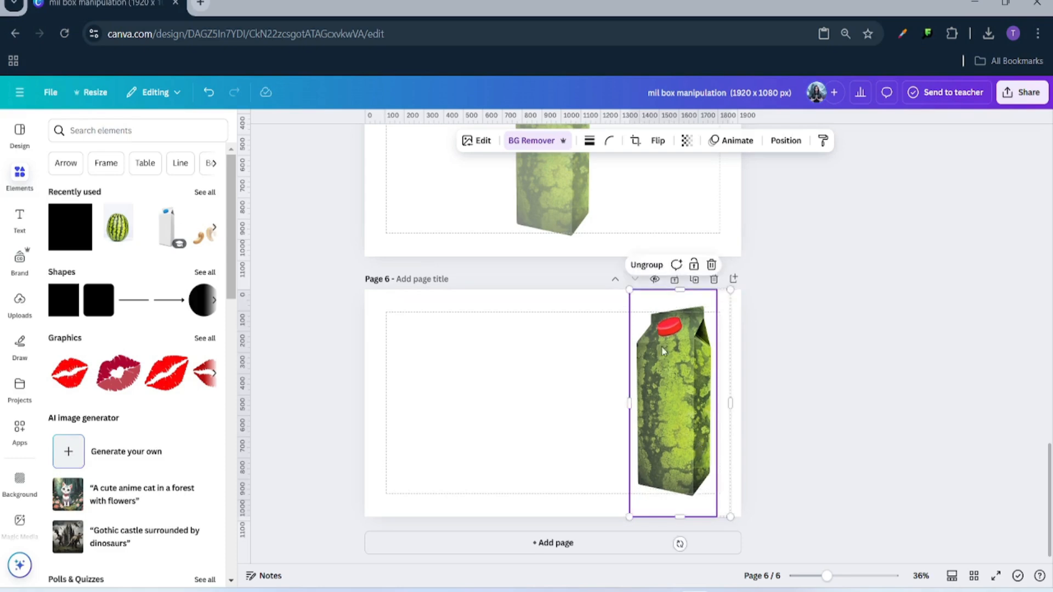
left_click(498, 428)
- Copy the plain milk carton from page 1 and select page 6
scroll(492, 419, "up", 10)
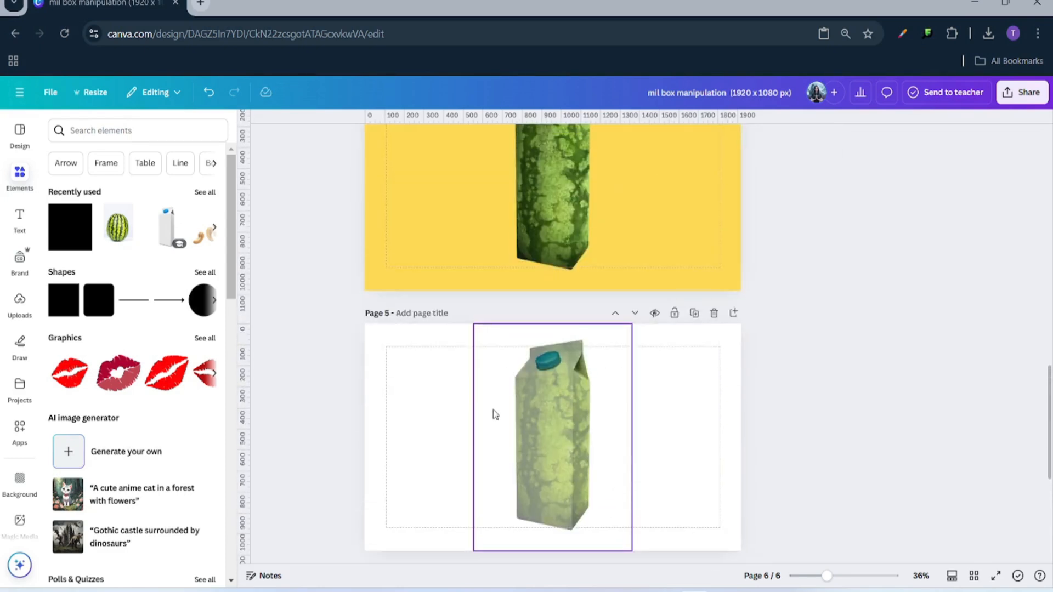
scroll(491, 404, "up", 8)
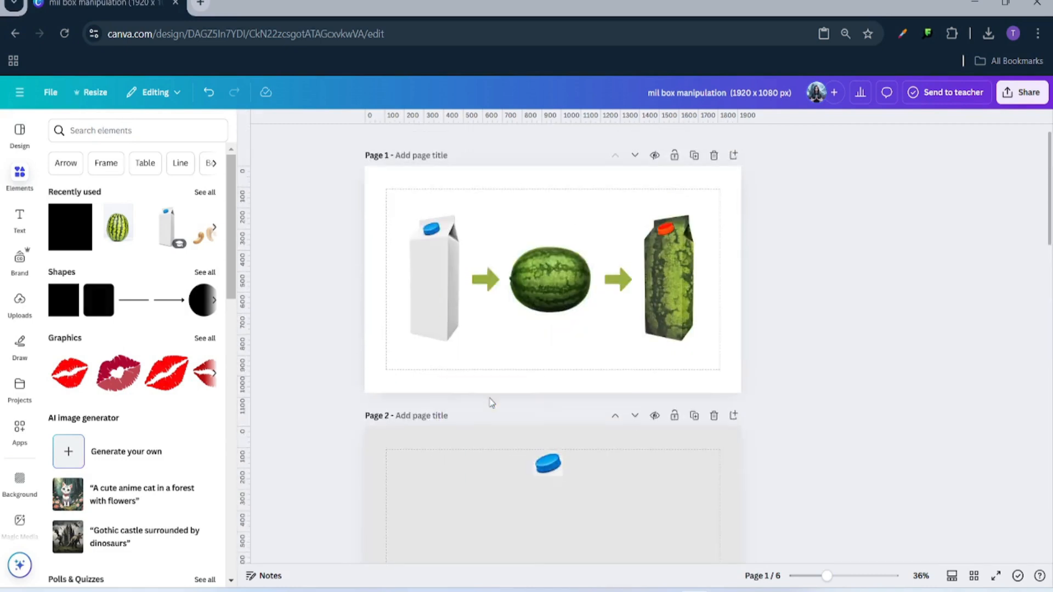
left_click(415, 332)
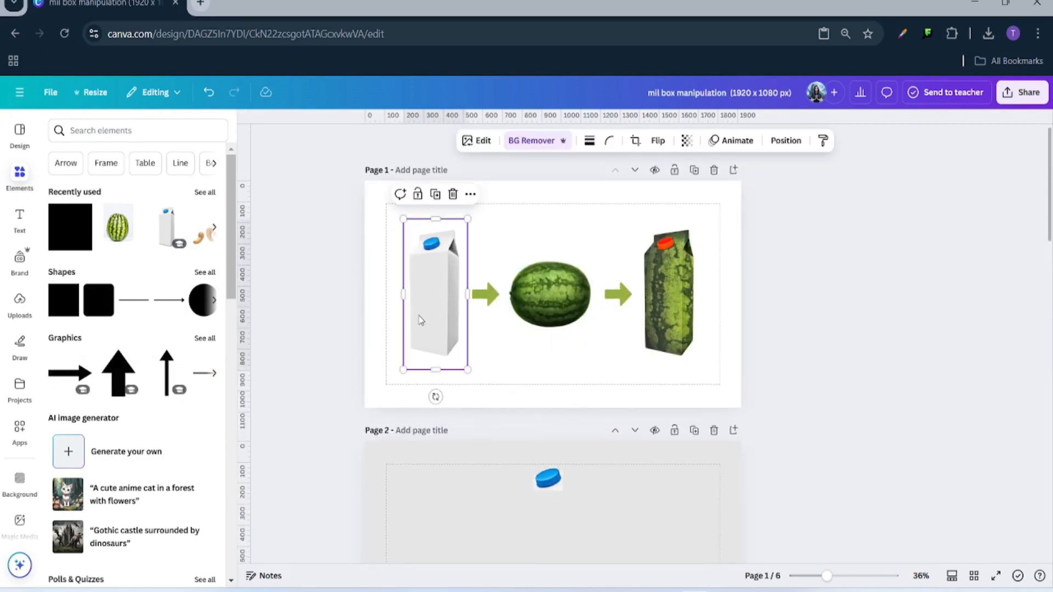
right_click(416, 331)
left_click(460, 234)
scroll(447, 390, "down", 15)
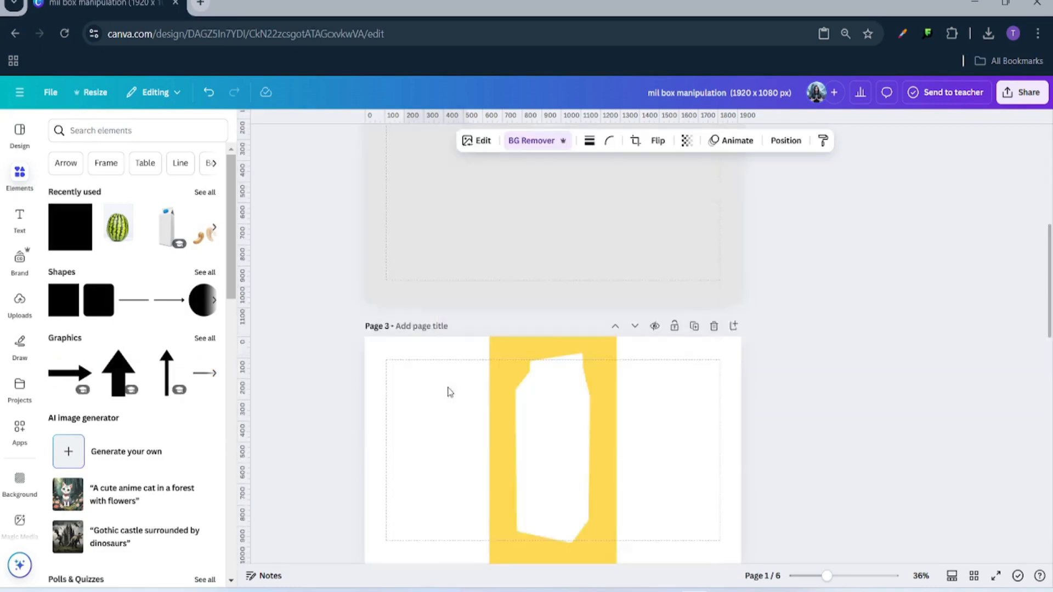
left_click(414, 425)
- Paste the milk carton onto page 6 and shrink the watermelon carton from both corners
right_click(414, 425)
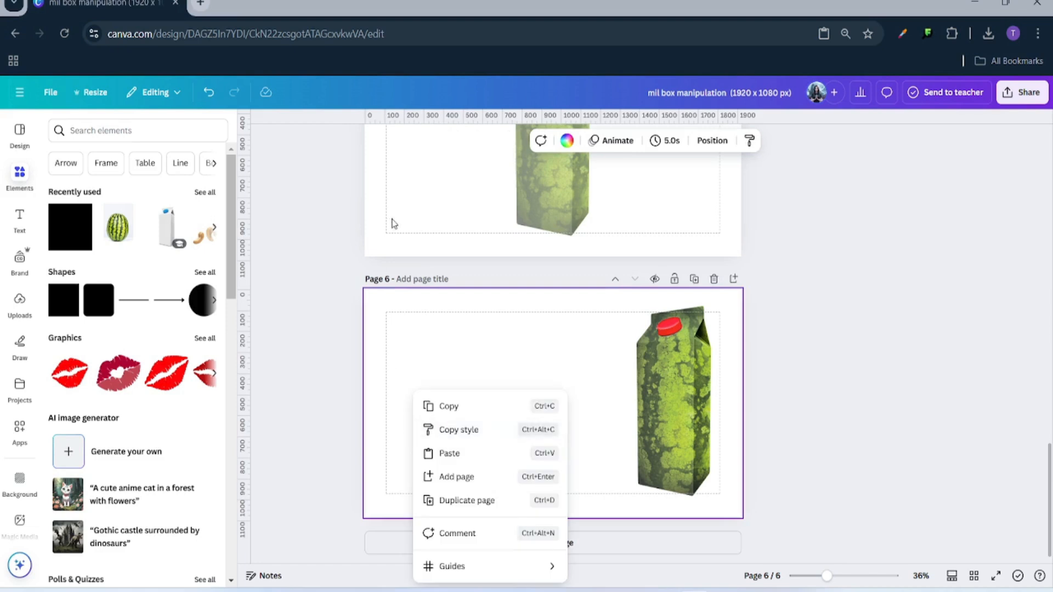
left_click(427, 386)
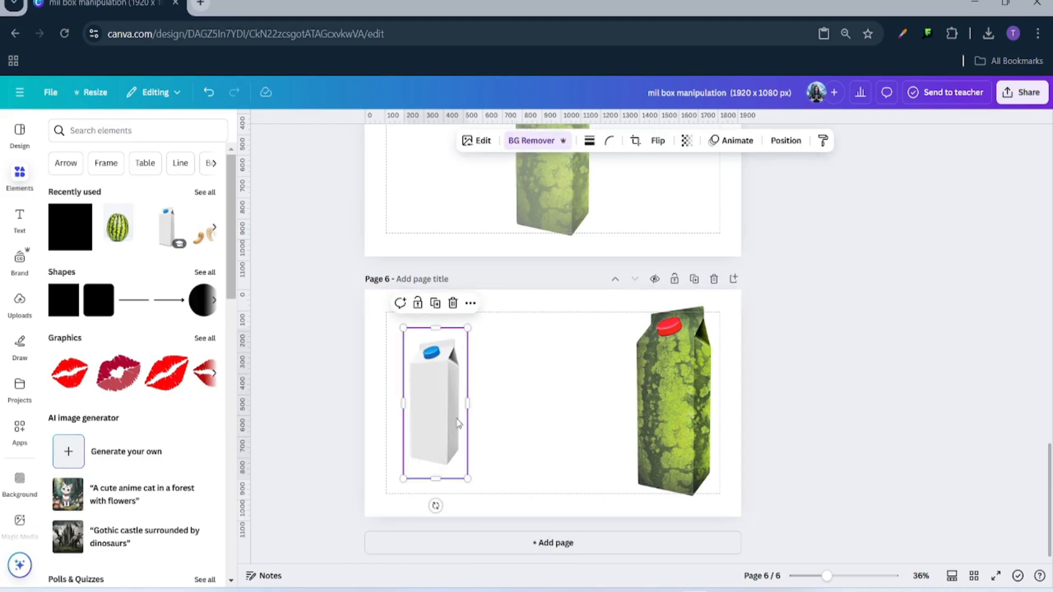
mouse_move(443, 398)
left_mouse_down()
mouse_move(647, 403)
mouse_move(676, 378)
mouse_move(673, 362)
mouse_move(461, 388)
left_mouse_up()
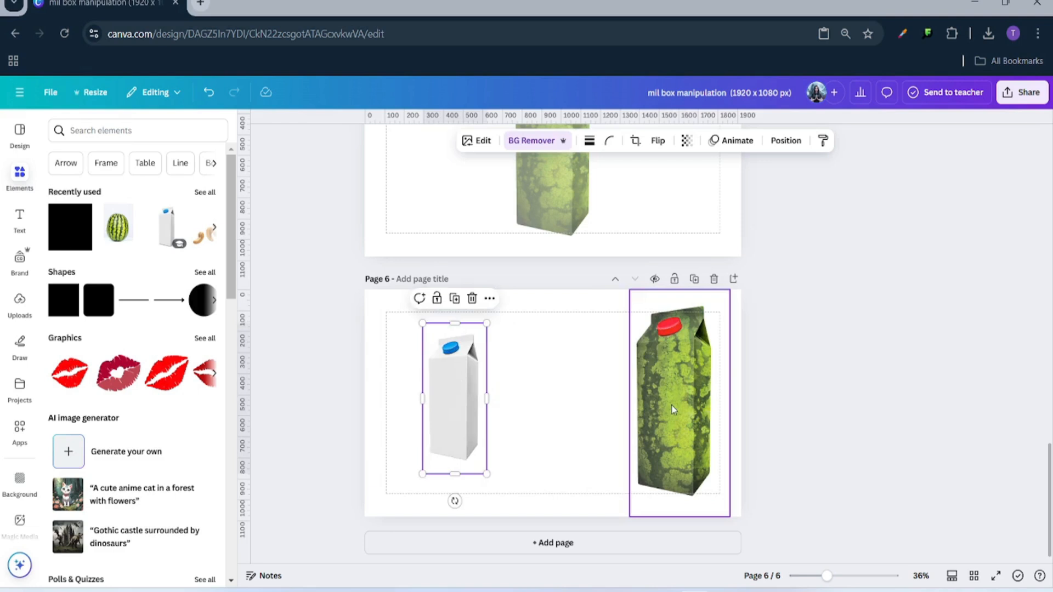
left_click(673, 409)
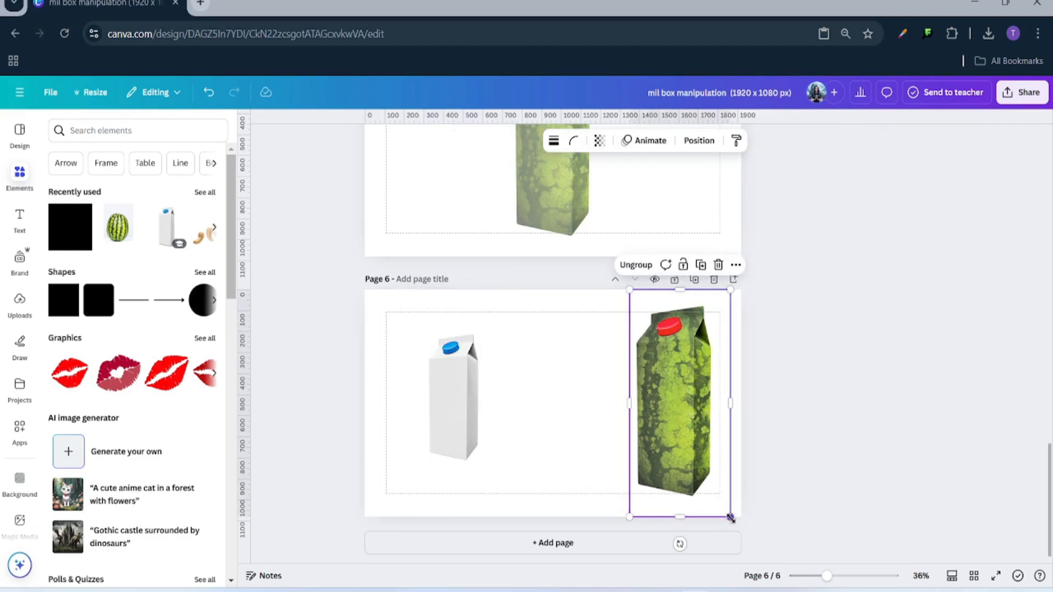
left_click_drag(729, 515, 720, 494)
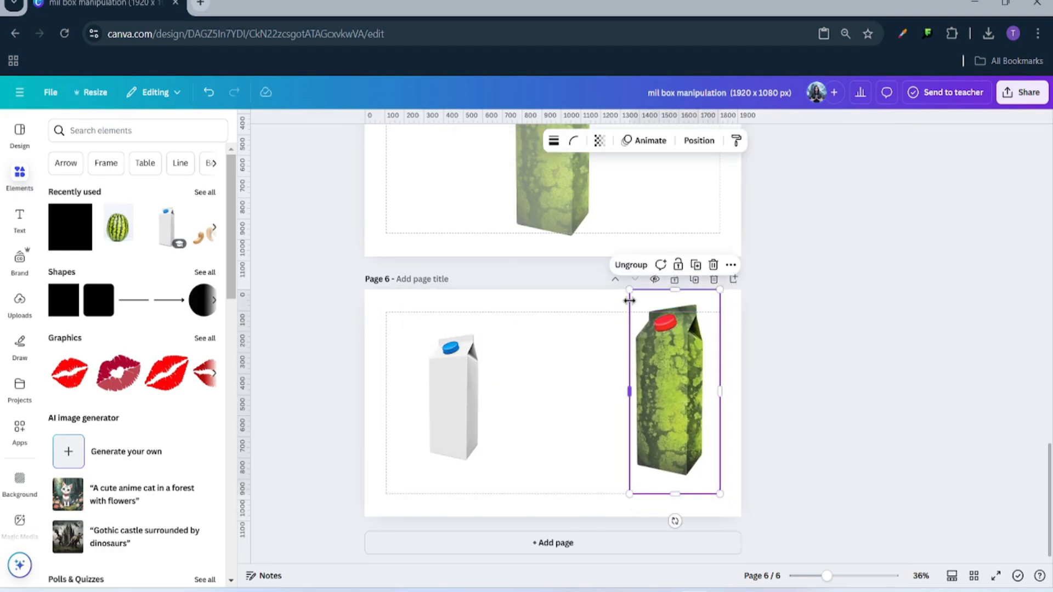
left_click_drag(629, 289, 639, 312)
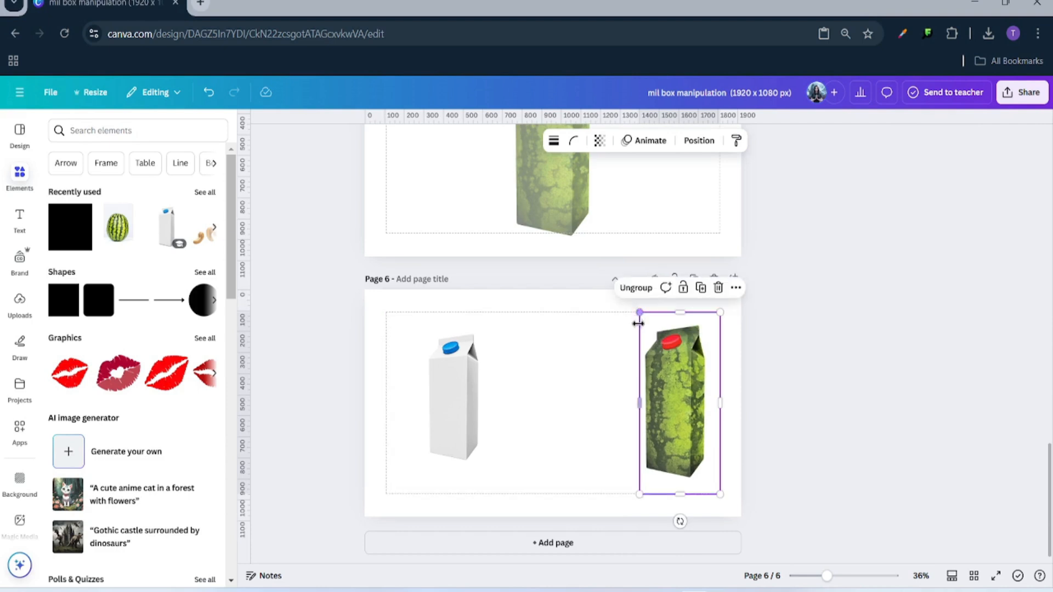
left_click_drag(838, 576, 840, 575)
left_click(662, 448)
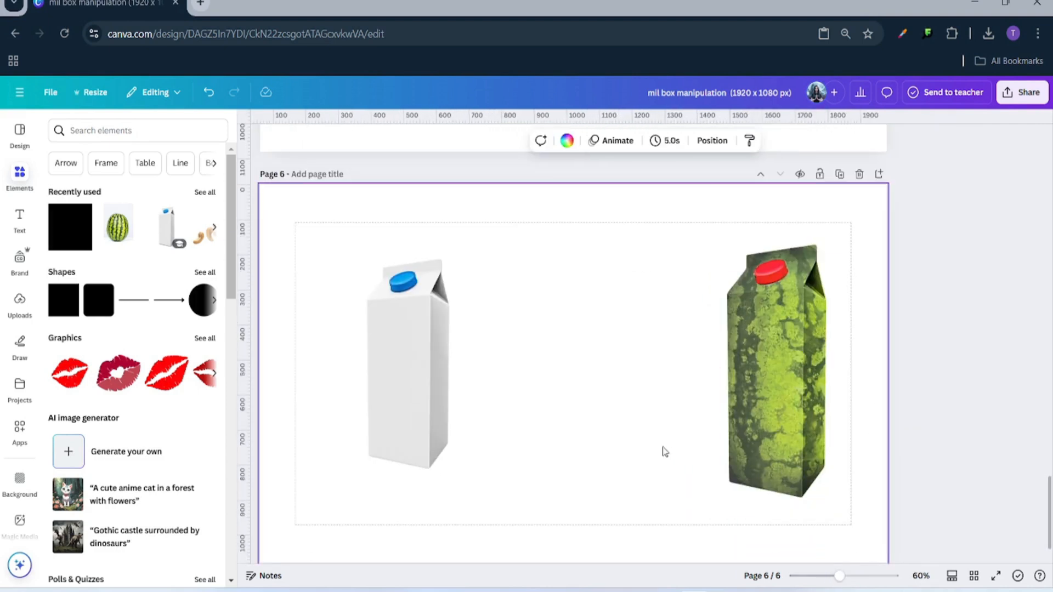
- Resize the milk carton to 397×871 to match the watermelon carton, then move it left
left_click(466, 351)
left_click_drag(385, 356, 748, 343)
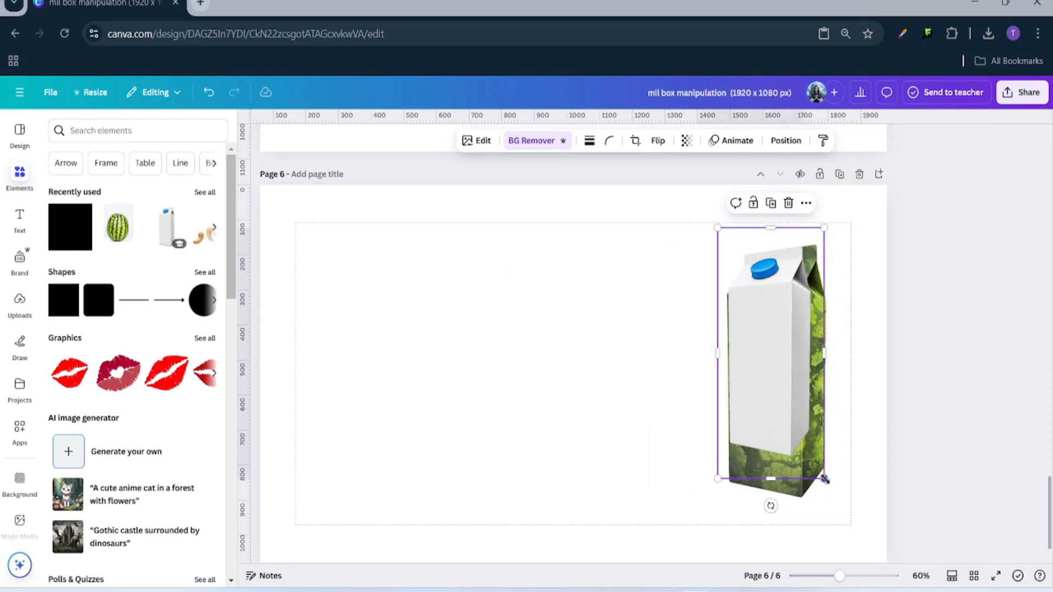
left_click_drag(824, 479, 848, 529)
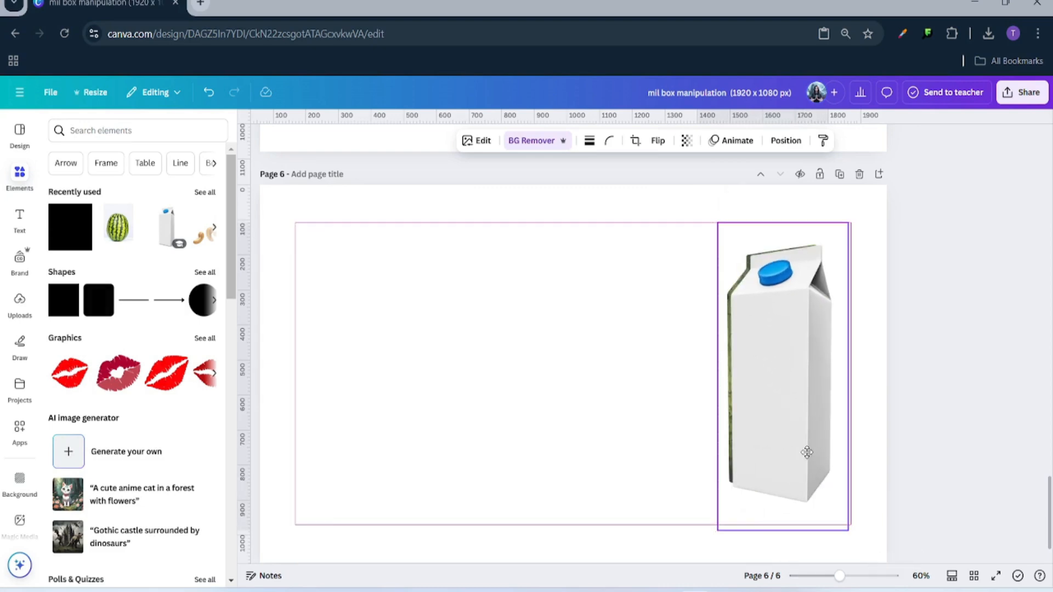
left_click_drag(807, 452, 804, 450)
left_click_drag(845, 530, 843, 525)
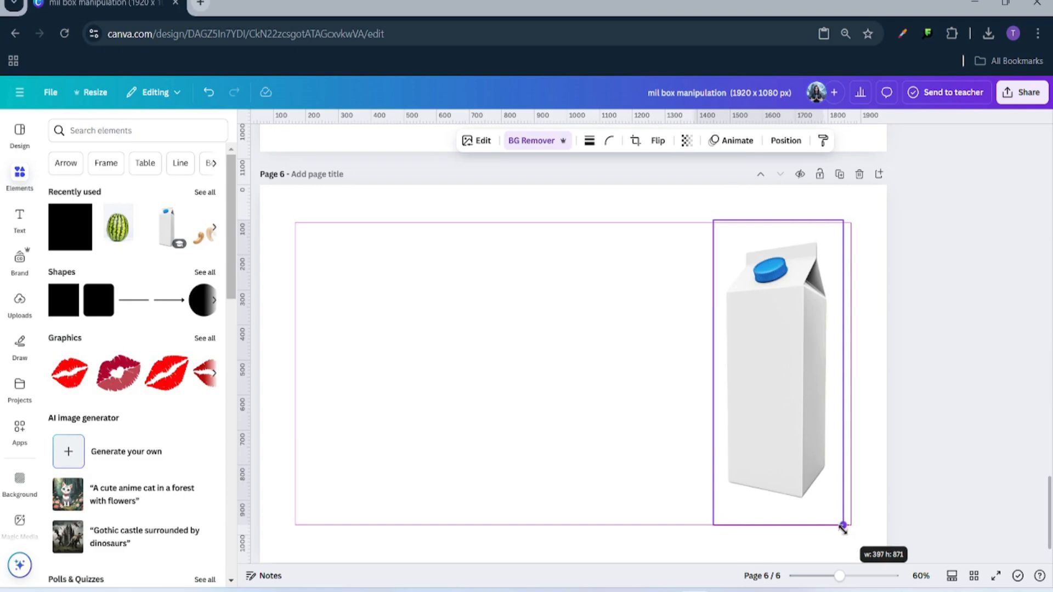
left_click_drag(842, 525, 843, 526)
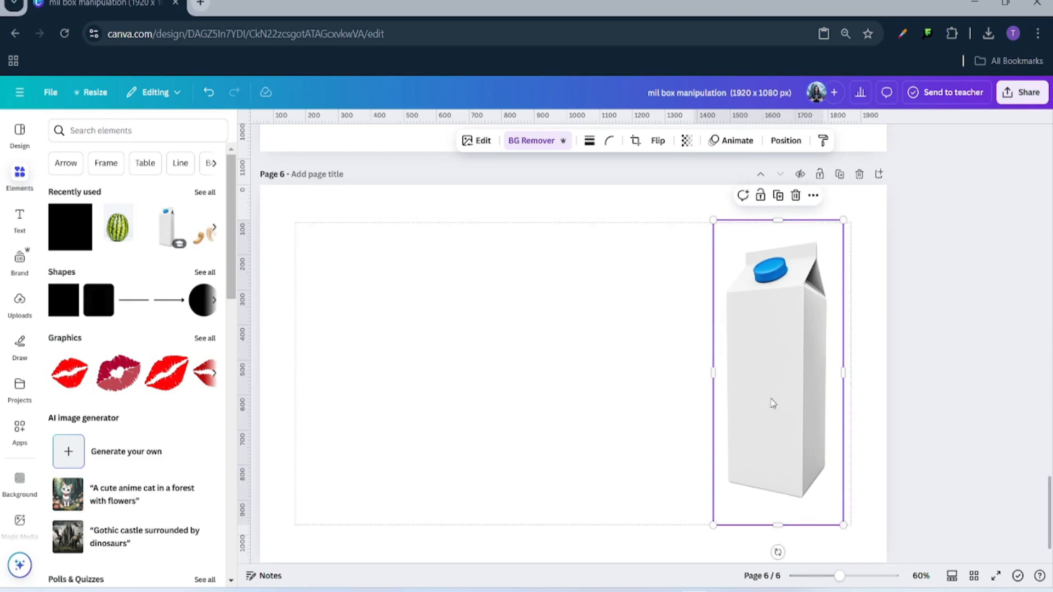
left_click_drag(785, 403, 412, 375)
left_click(571, 410)
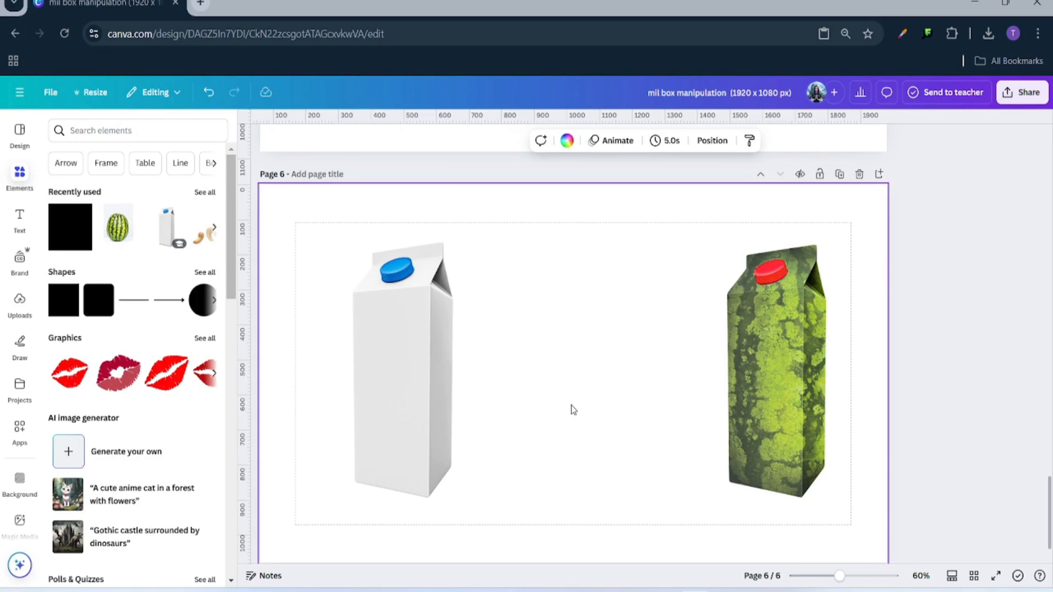
scroll(675, 334, "up", 20)
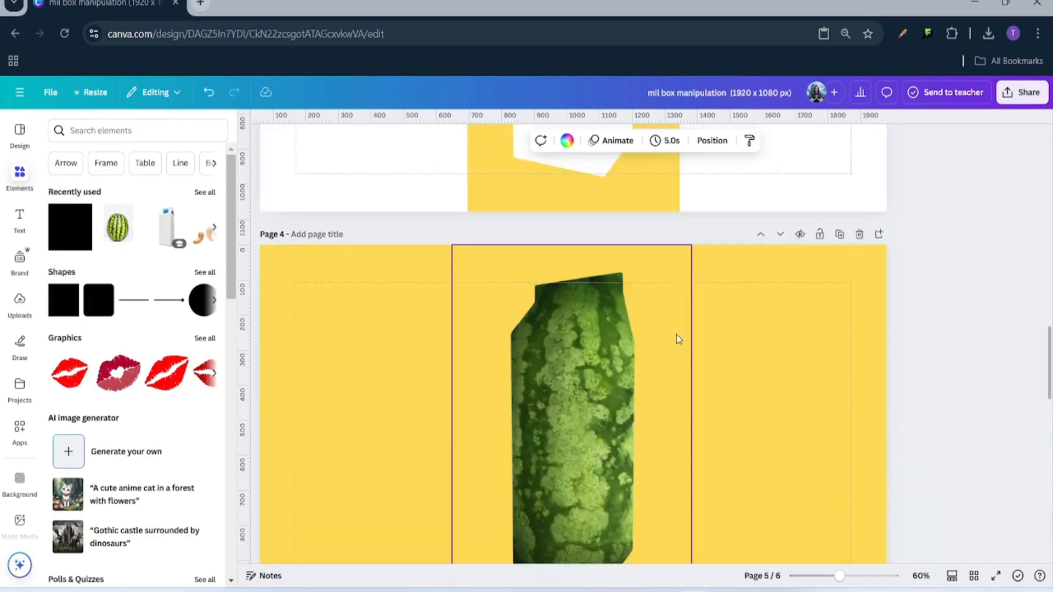
- Copy the watermelon from page 1
scroll(673, 313, "up", 2)
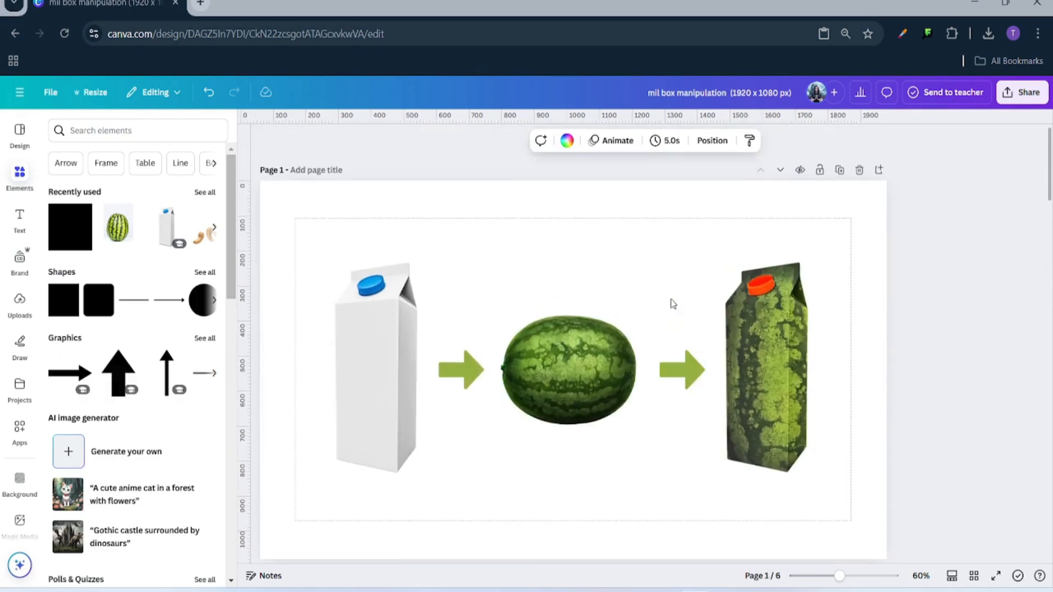
scroll(670, 299, "down", 3)
left_click(575, 225)
right_click(574, 225)
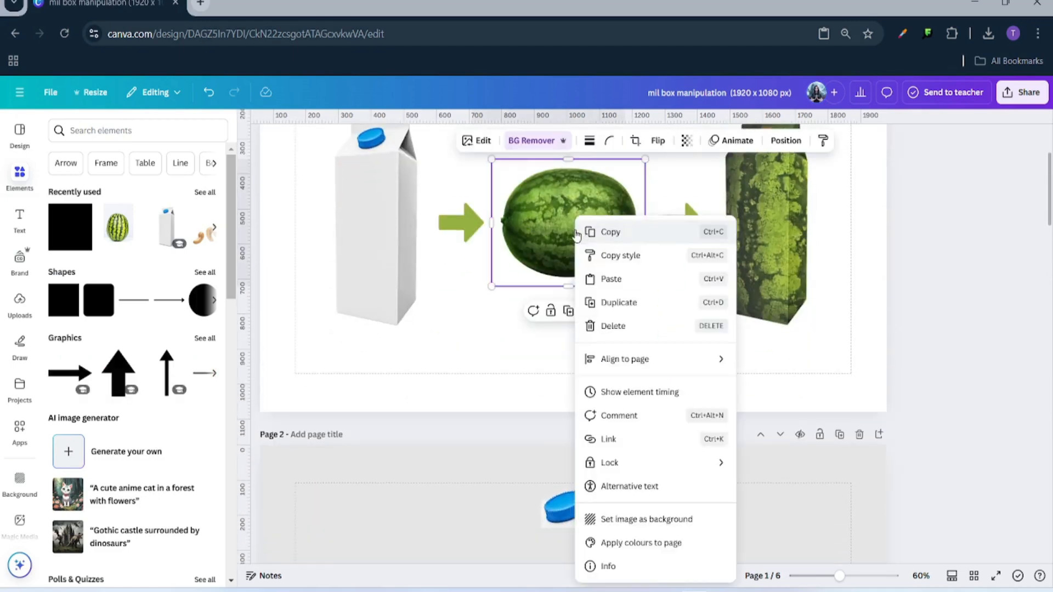
left_click(608, 232)
- Paste the watermelon onto page 6 and centre it between the two cartons
scroll(635, 407, "down", 20)
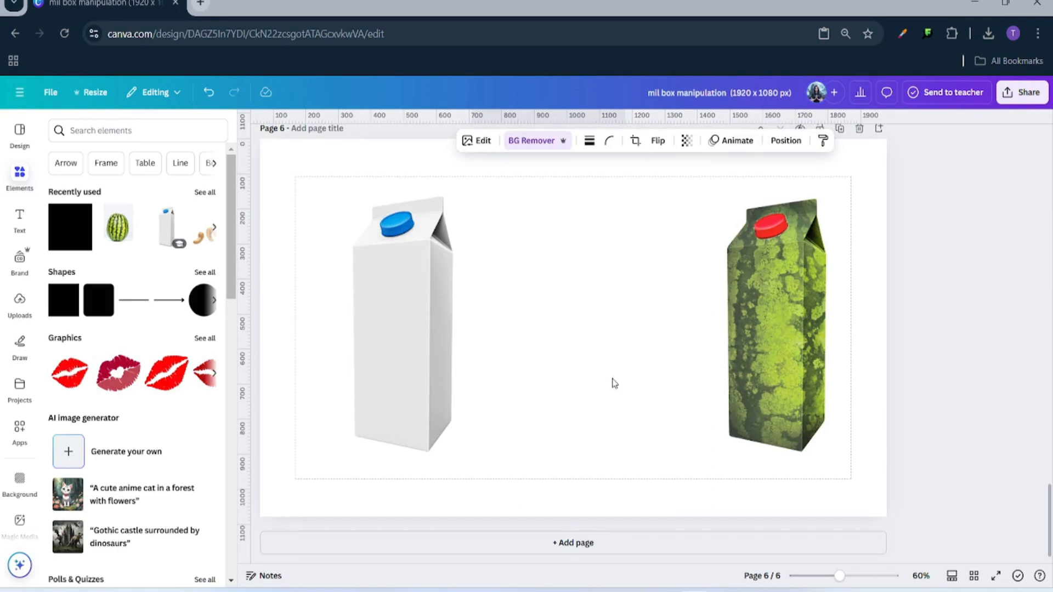
left_click(608, 314)
right_click(607, 314)
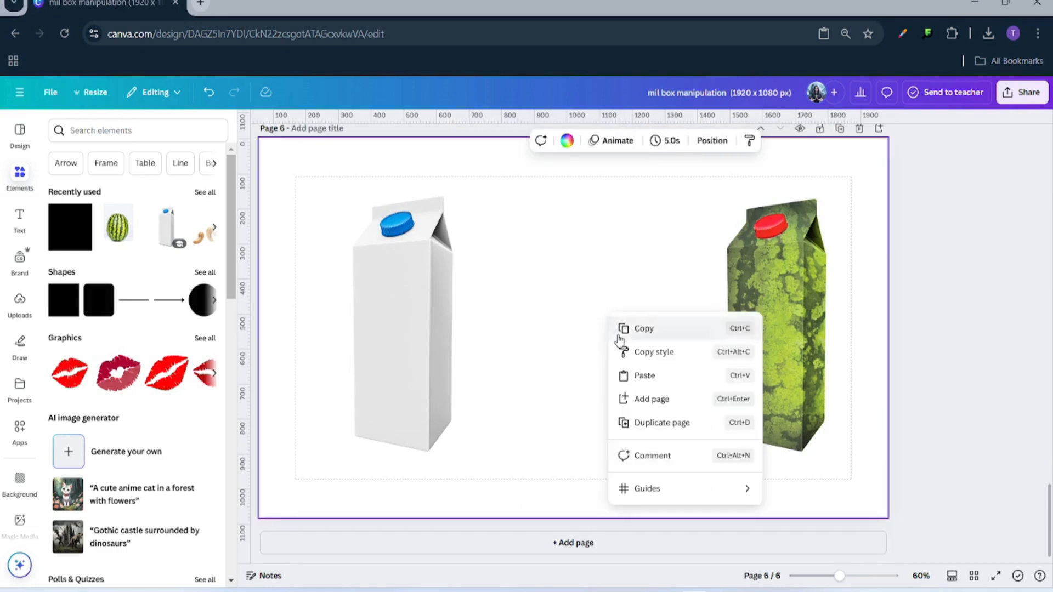
left_click(630, 381)
left_click_drag(576, 346, 581, 346)
left_click(649, 432)
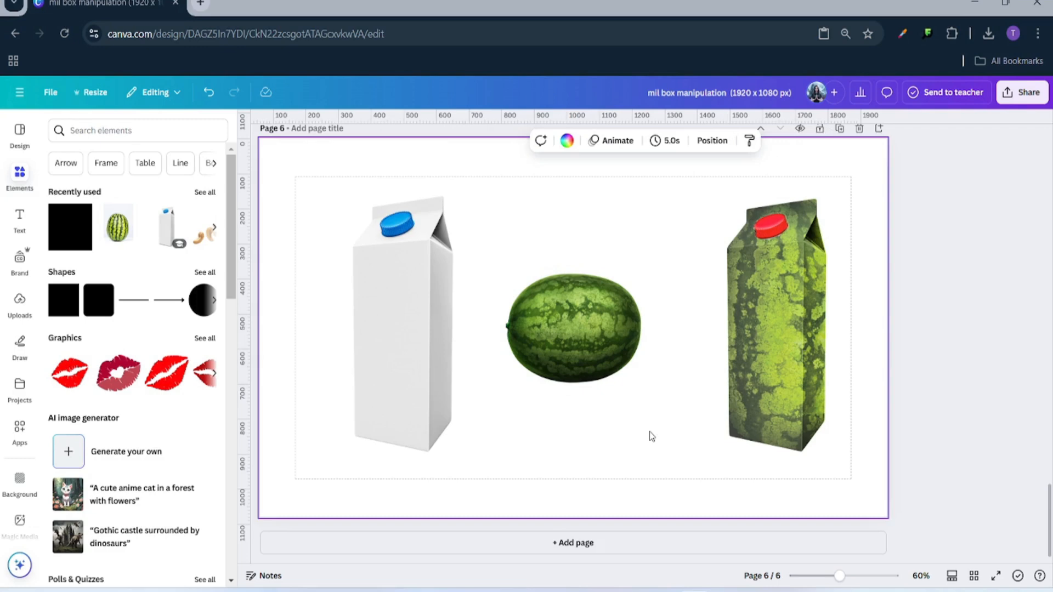
scroll(623, 401, "up", 5)
scroll(623, 393, "up", 20)
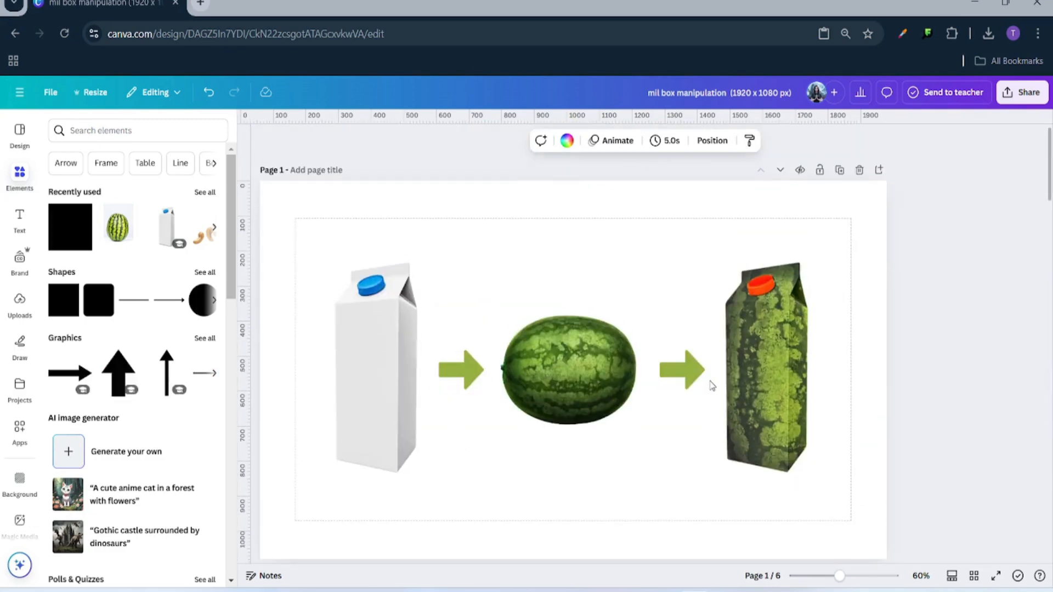
scroll(671, 491, "down", 5)
scroll(674, 496, "down", 15)
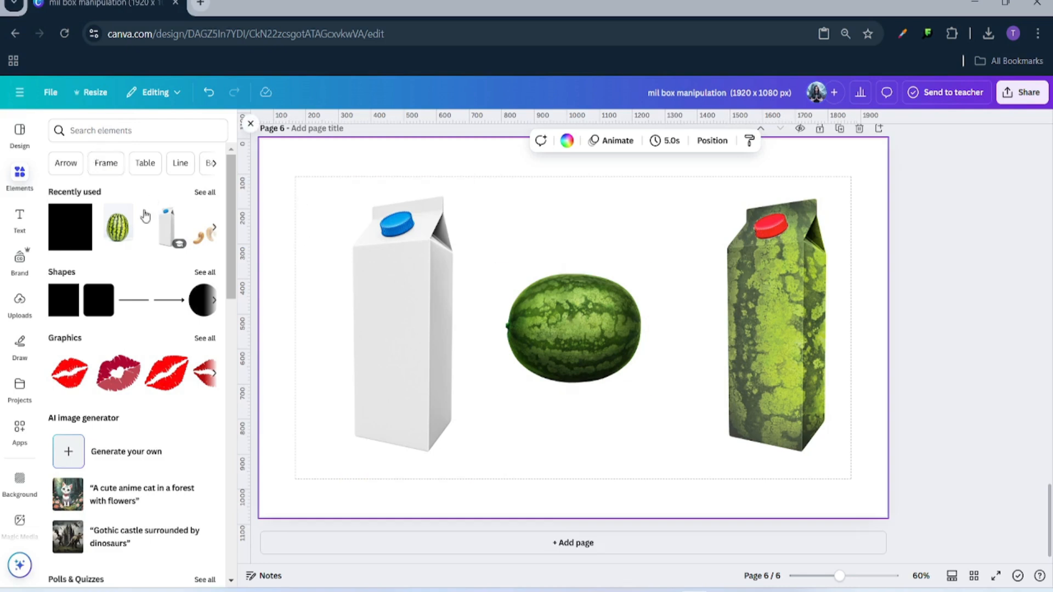
- Search Elements for 'Arrow' graphics and add a black arrow to page 6
left_click(94, 132)
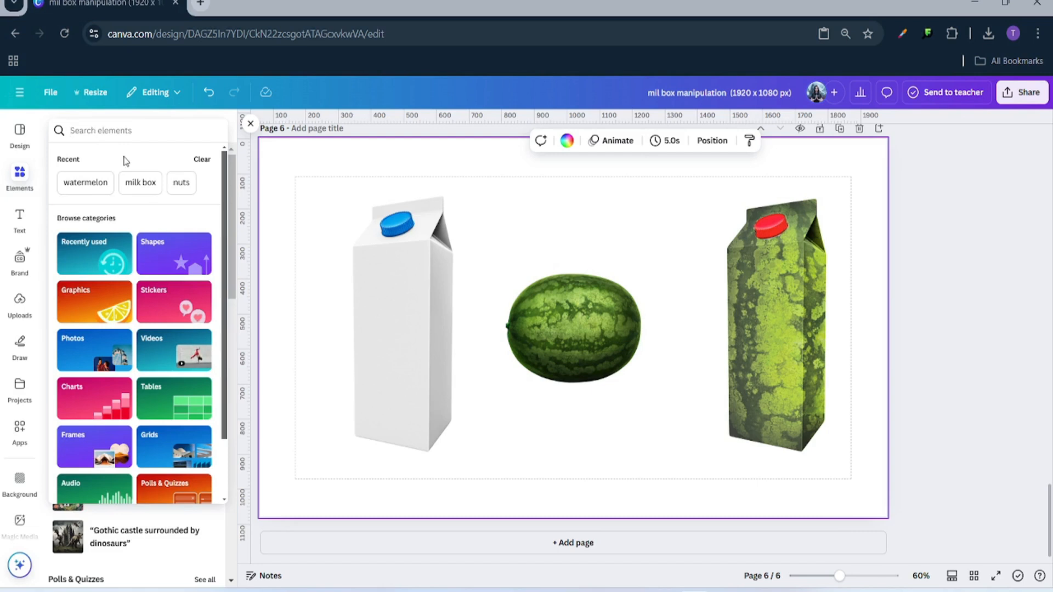
left_click(256, 217)
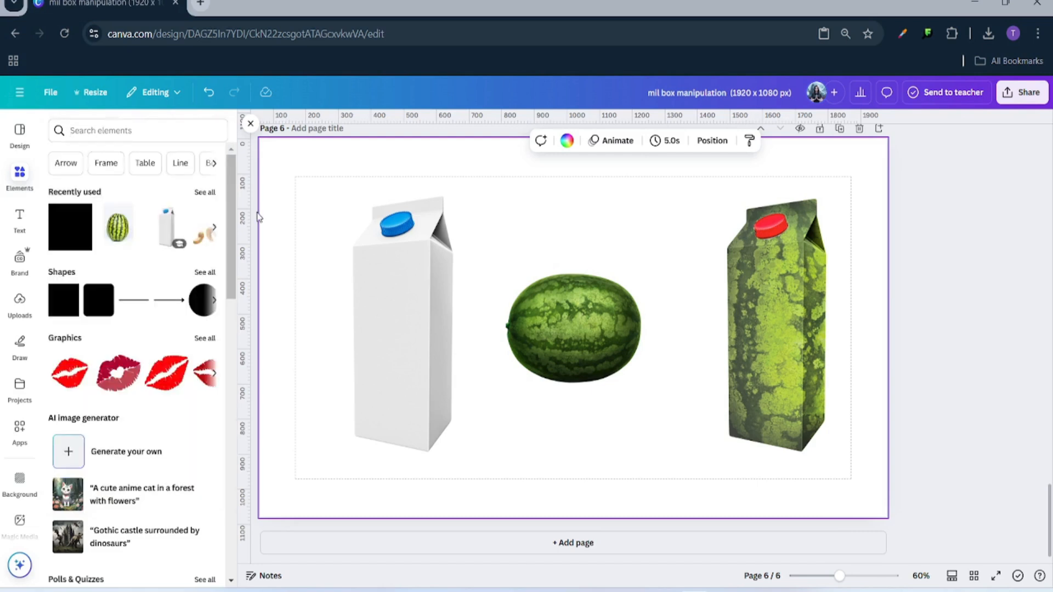
left_click(66, 163)
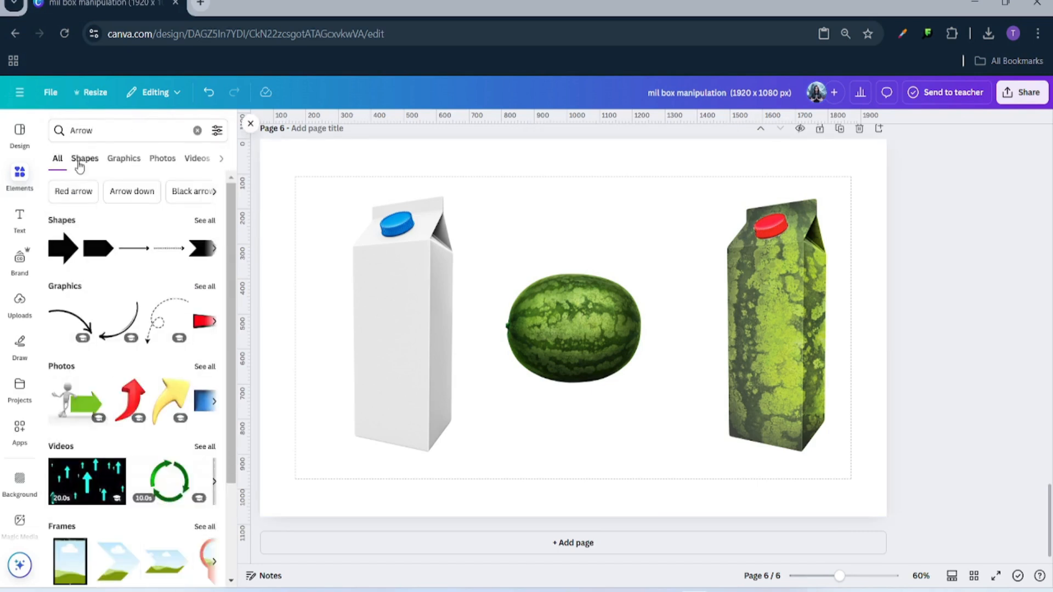
left_click(132, 164)
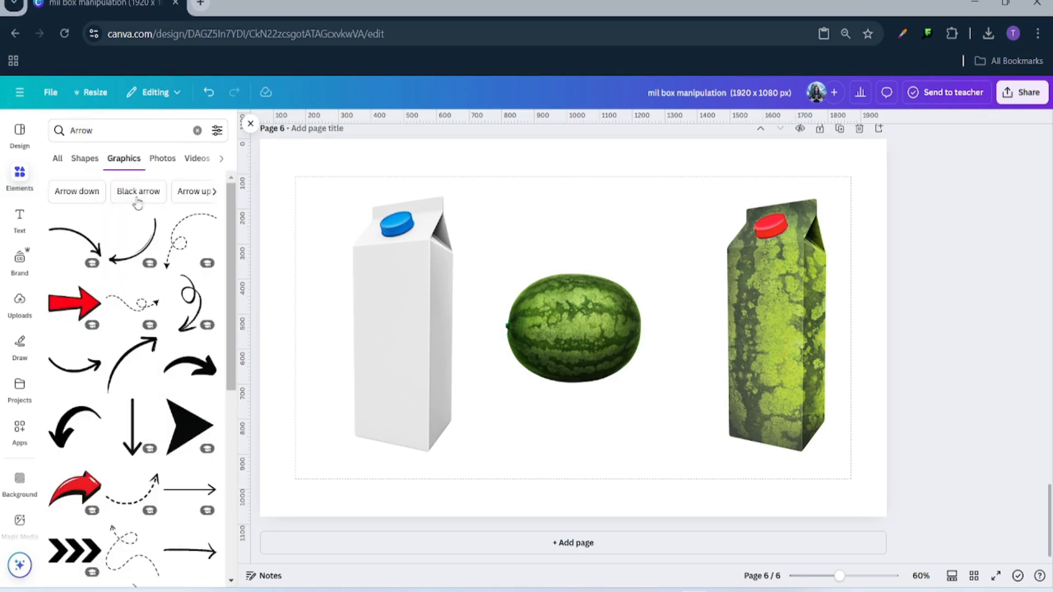
scroll(138, 475, "down", 2)
scroll(135, 475, "down", 10)
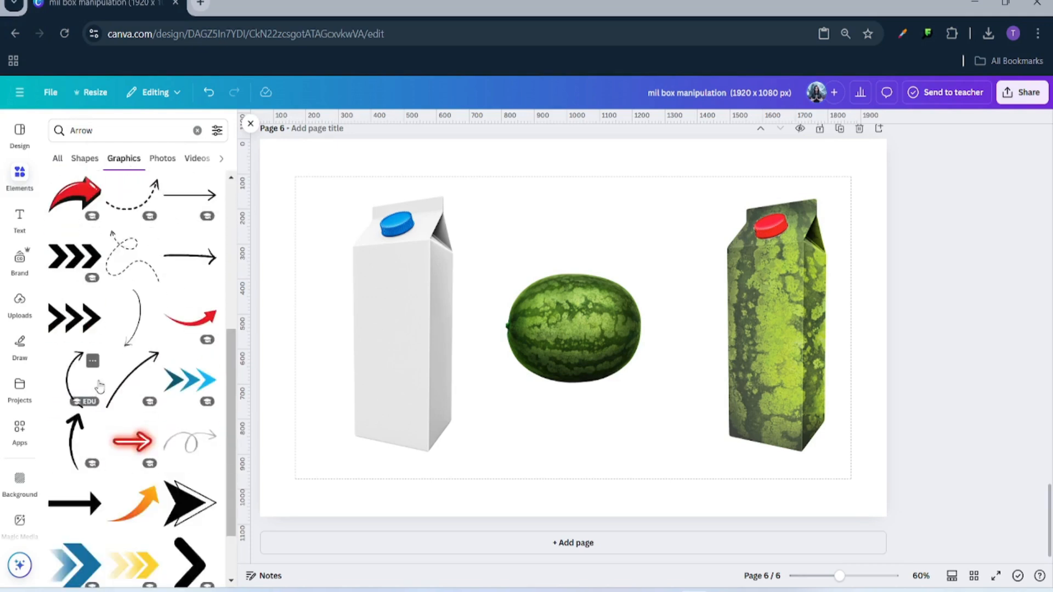
scroll(137, 438, "down", 5)
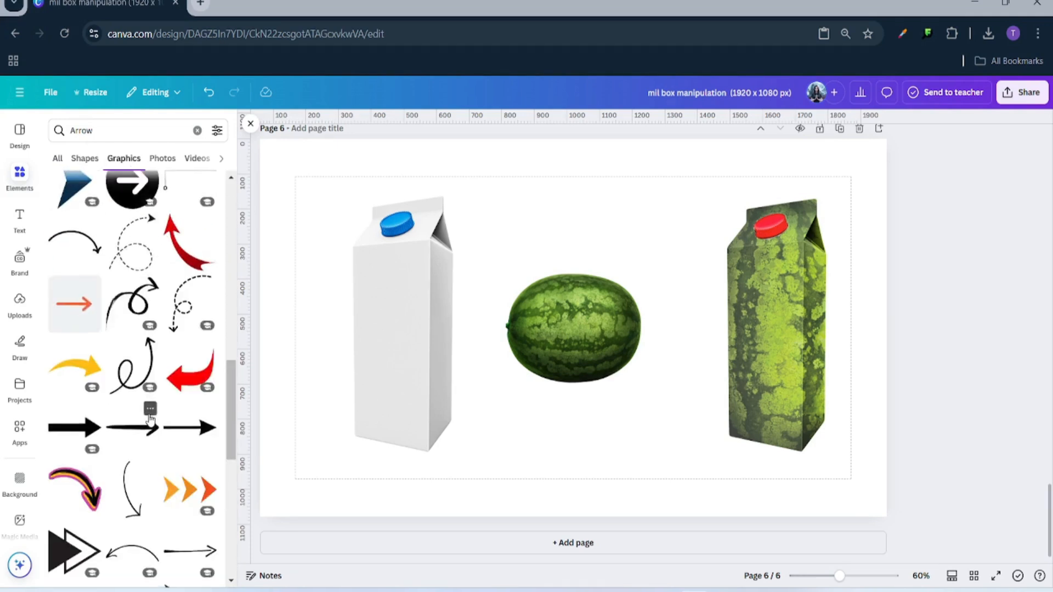
scroll(146, 411, "down", 8)
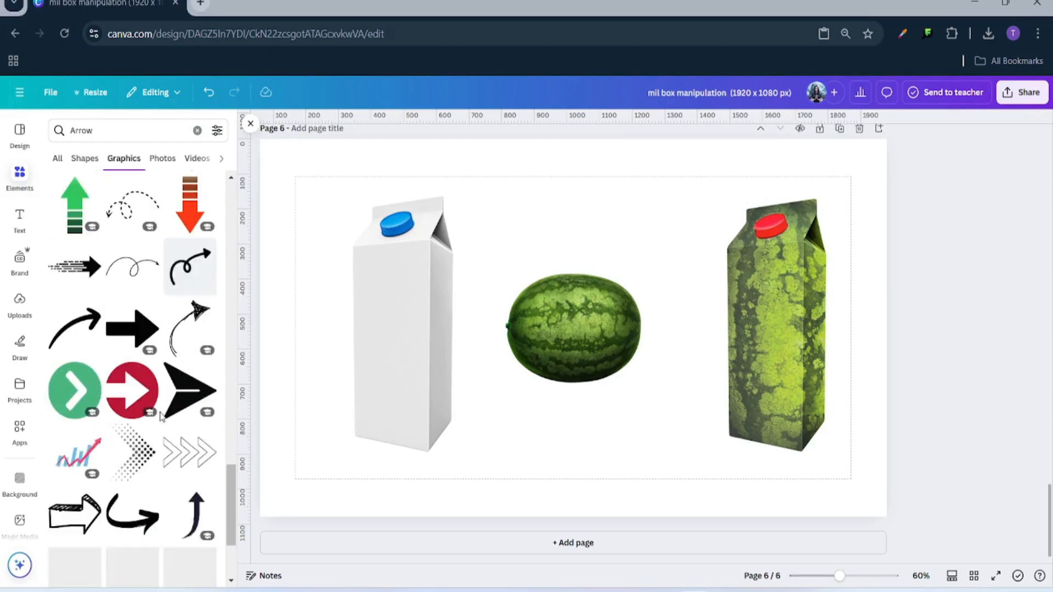
left_click(119, 336)
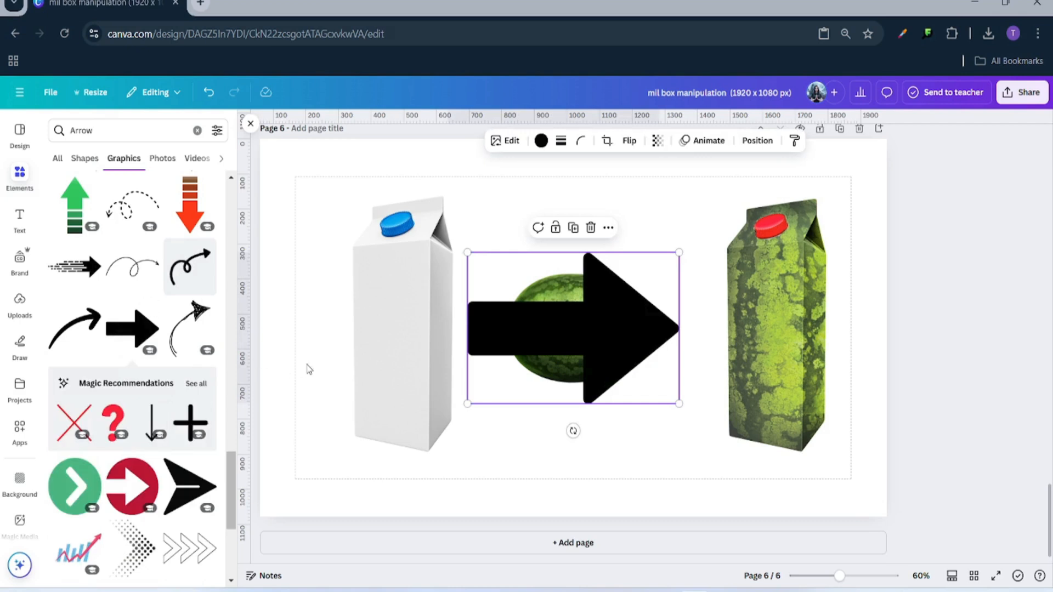
- Shrink the arrow to about 140×93, colour it green #a0b846, and place it beside the watermelon
left_click_drag(680, 403, 500, 303)
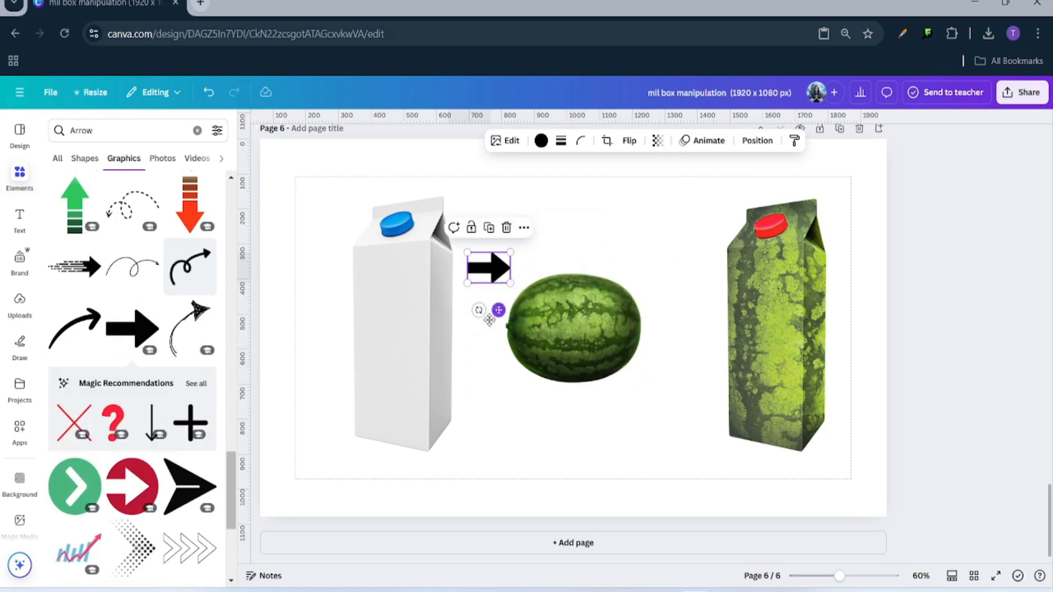
left_click(542, 148)
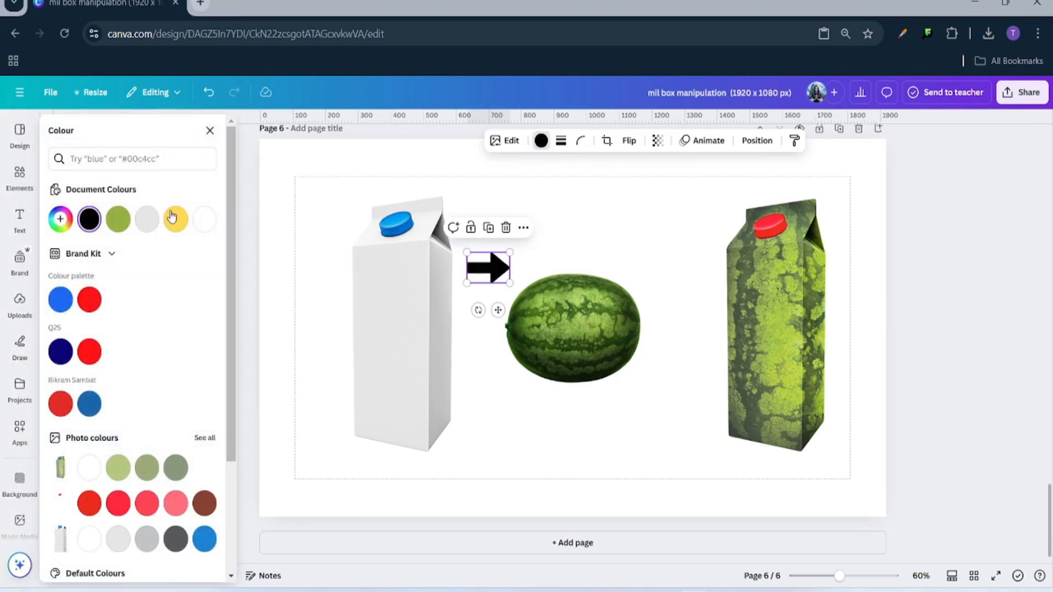
left_click(121, 222)
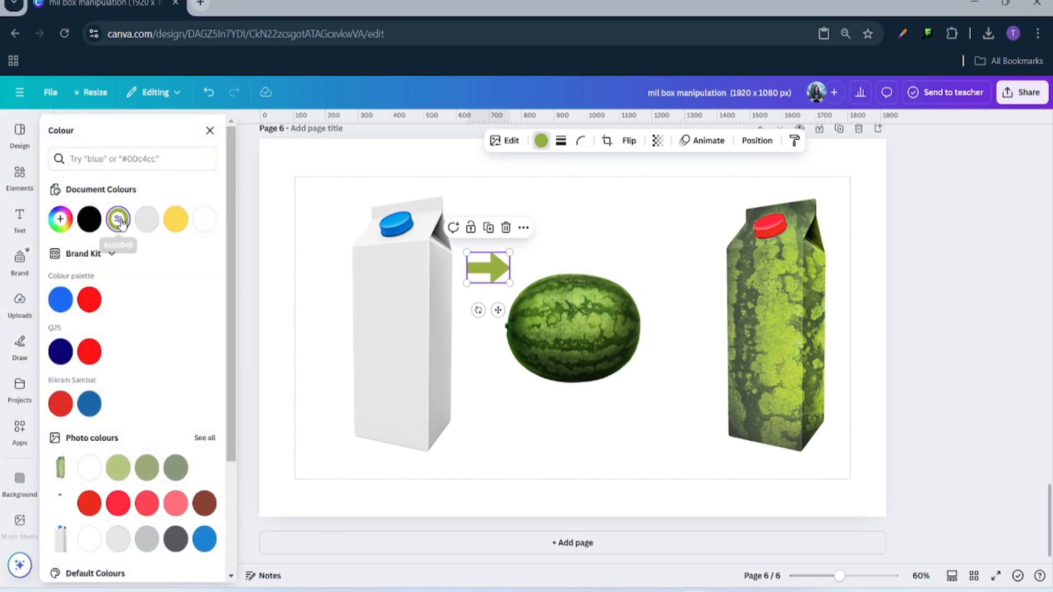
left_click(424, 335)
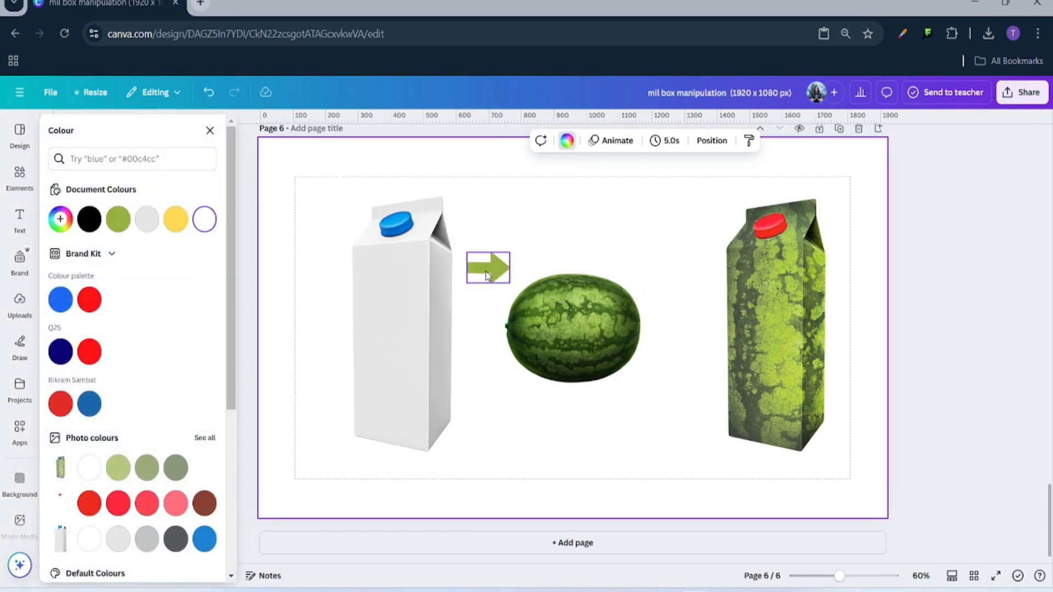
left_click_drag(485, 268, 471, 326)
- Nudge the milk carton left, align the arrow, and slightly enlarge and recentre the watermelon
left_click(434, 359)
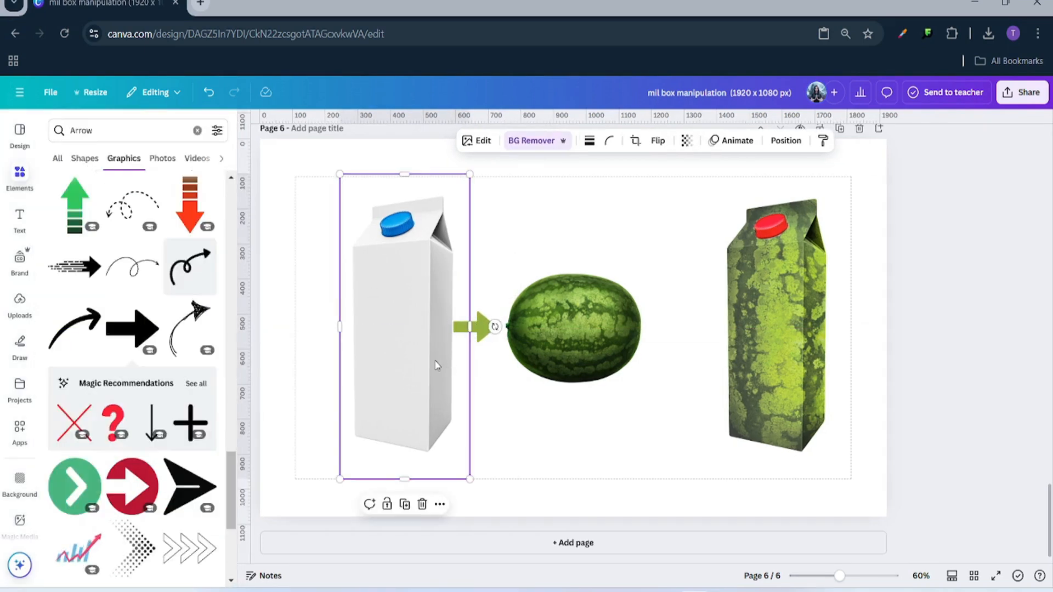
left_click_drag(431, 360, 420, 360)
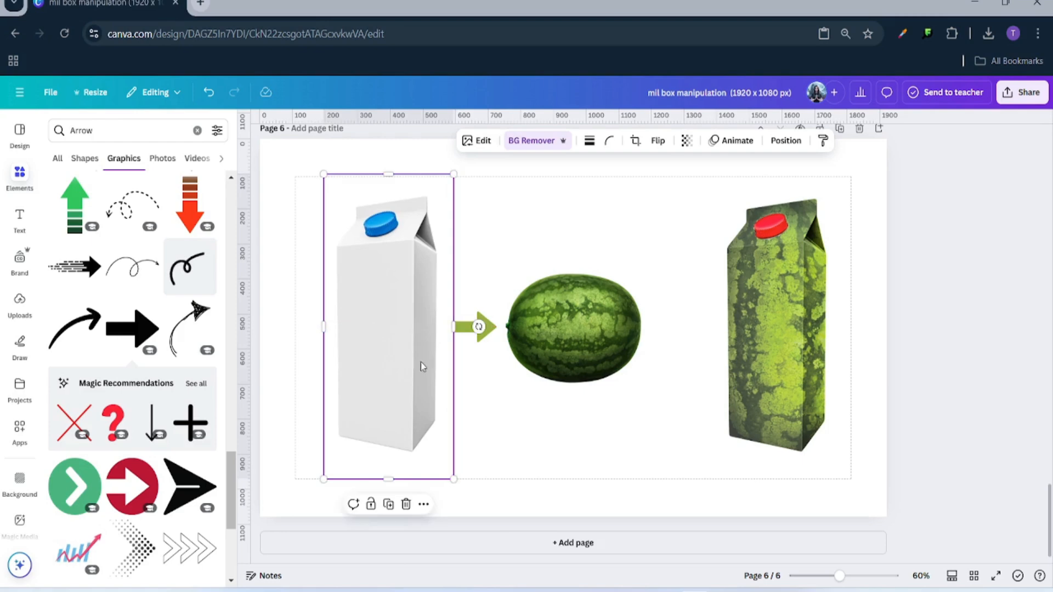
left_click(490, 355)
left_click(474, 328)
left_click_drag(474, 327, 475, 327)
left_click(578, 332)
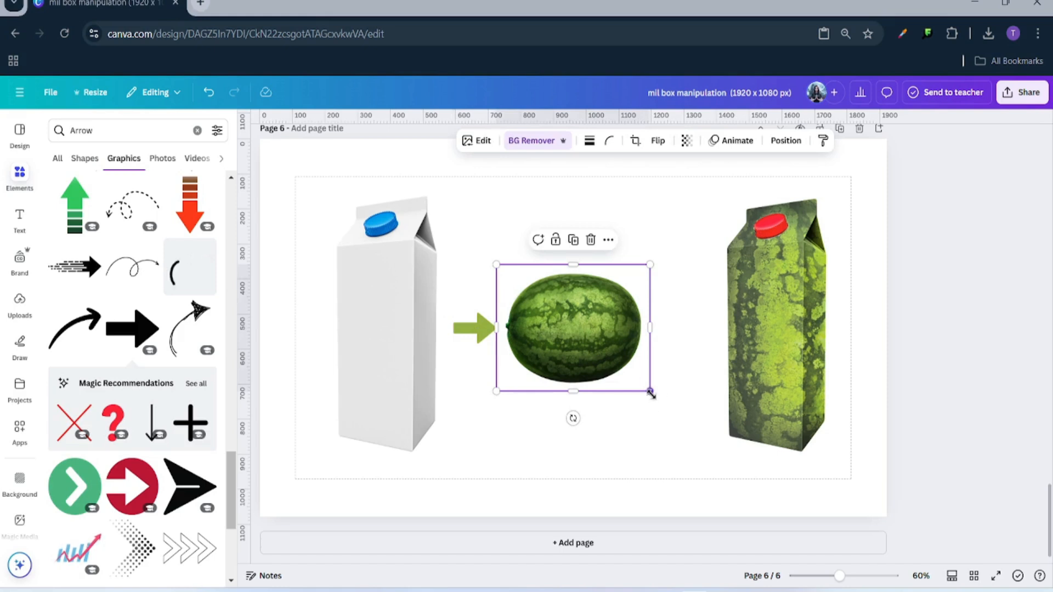
left_click_drag(651, 393, 663, 401)
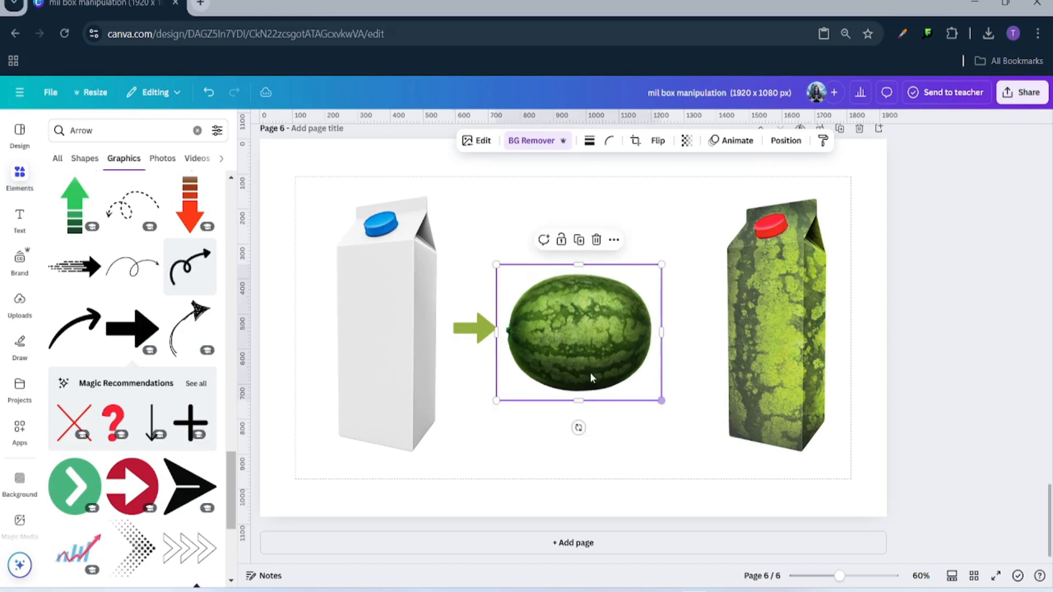
left_click_drag(590, 376, 584, 362)
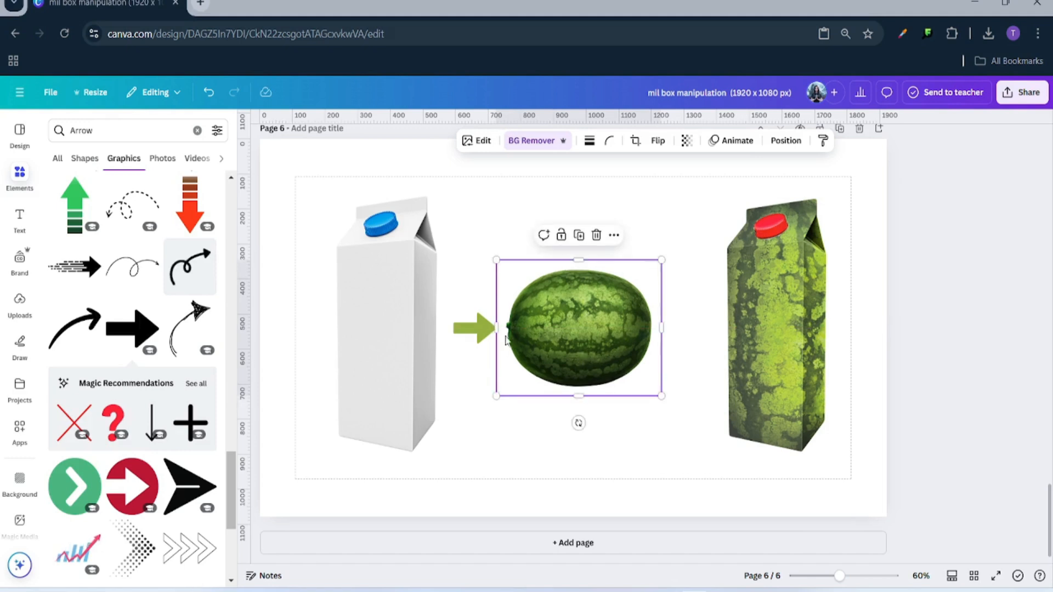
left_click_drag(477, 333, 468, 333)
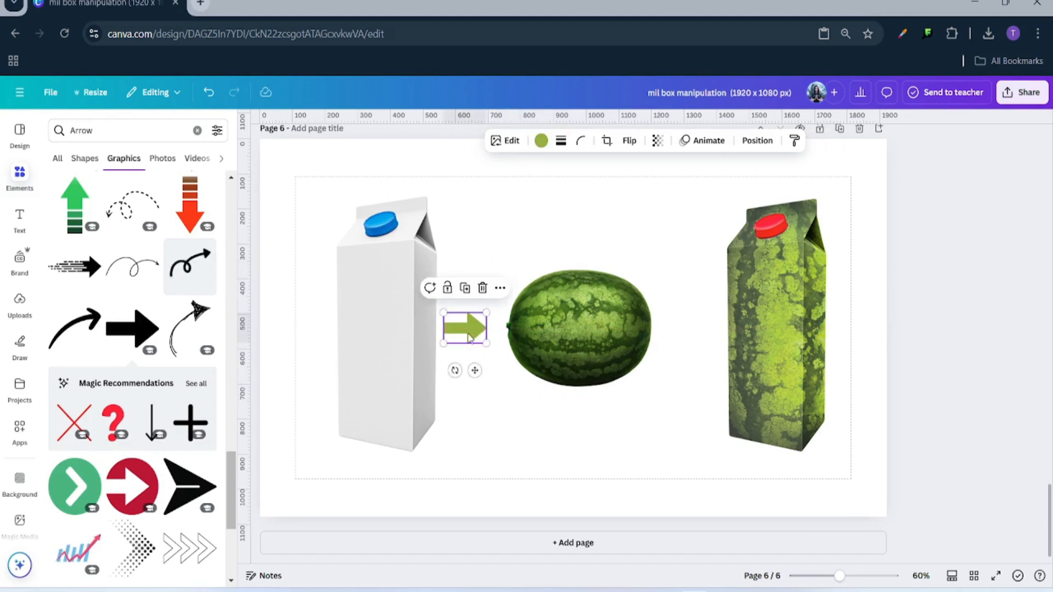
- Duplicate the arrow after the watermelon, even out the spacing, and present page 6 full screen
left_click_drag(480, 376, 701, 372)
left_click(669, 470)
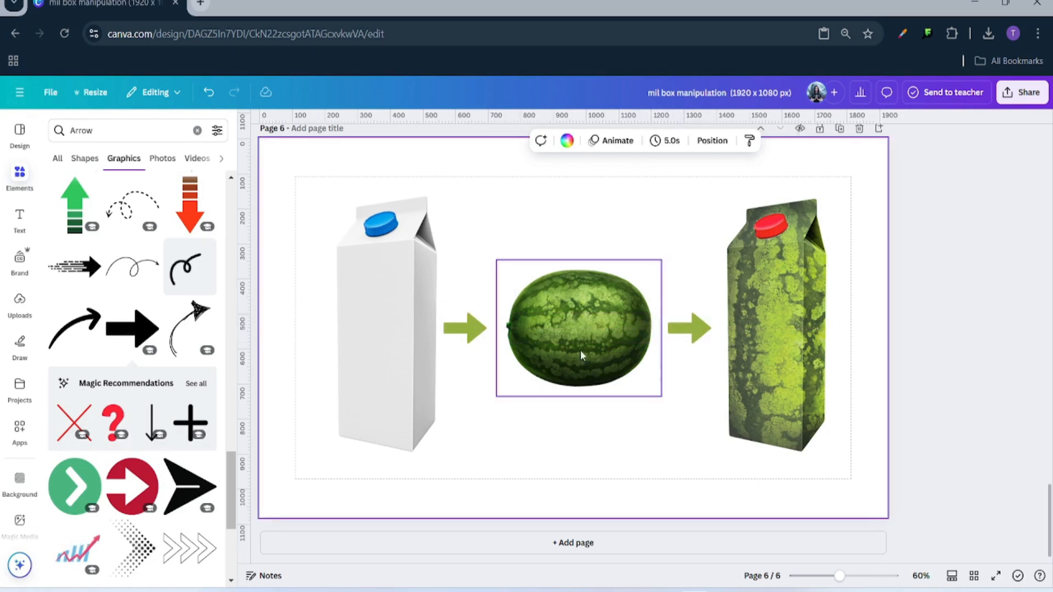
left_click_drag(580, 355, 581, 350)
left_click(452, 336)
left_click_drag(453, 336, 412, 349)
left_click(571, 430)
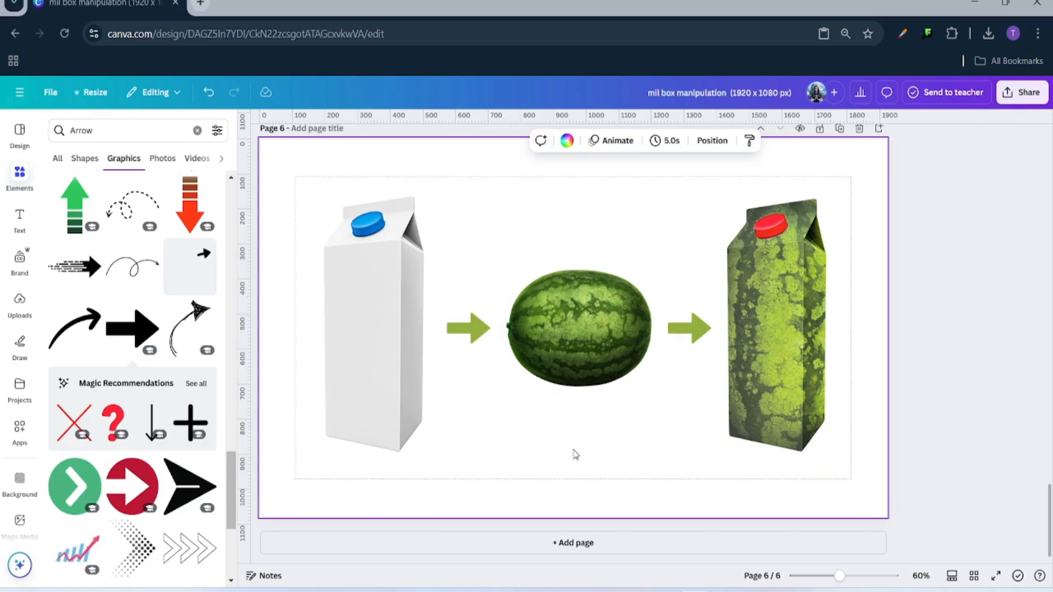
left_click_drag(835, 583, 828, 583)
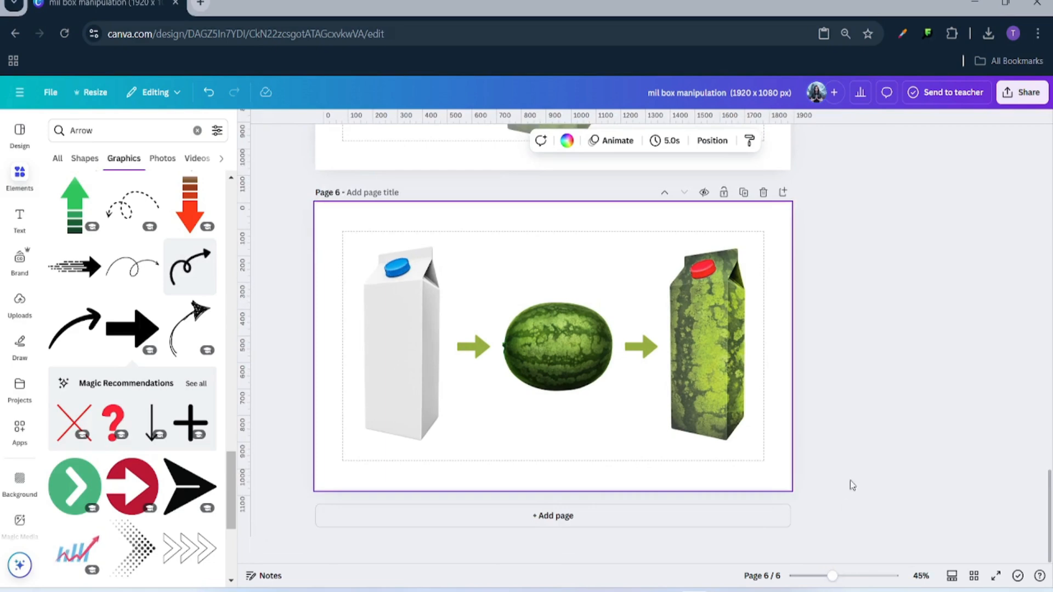
left_click(996, 576)
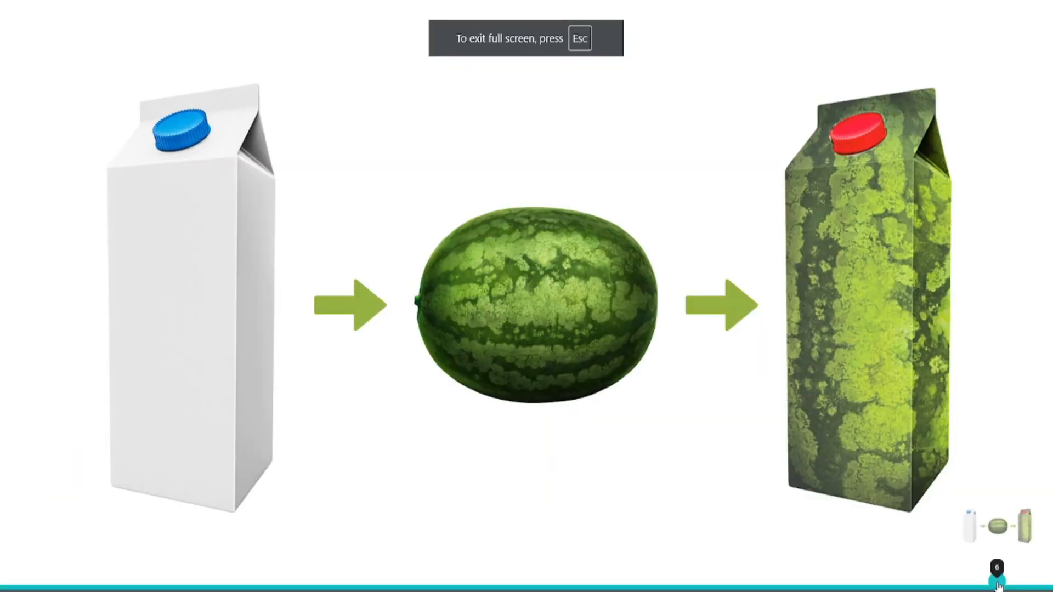